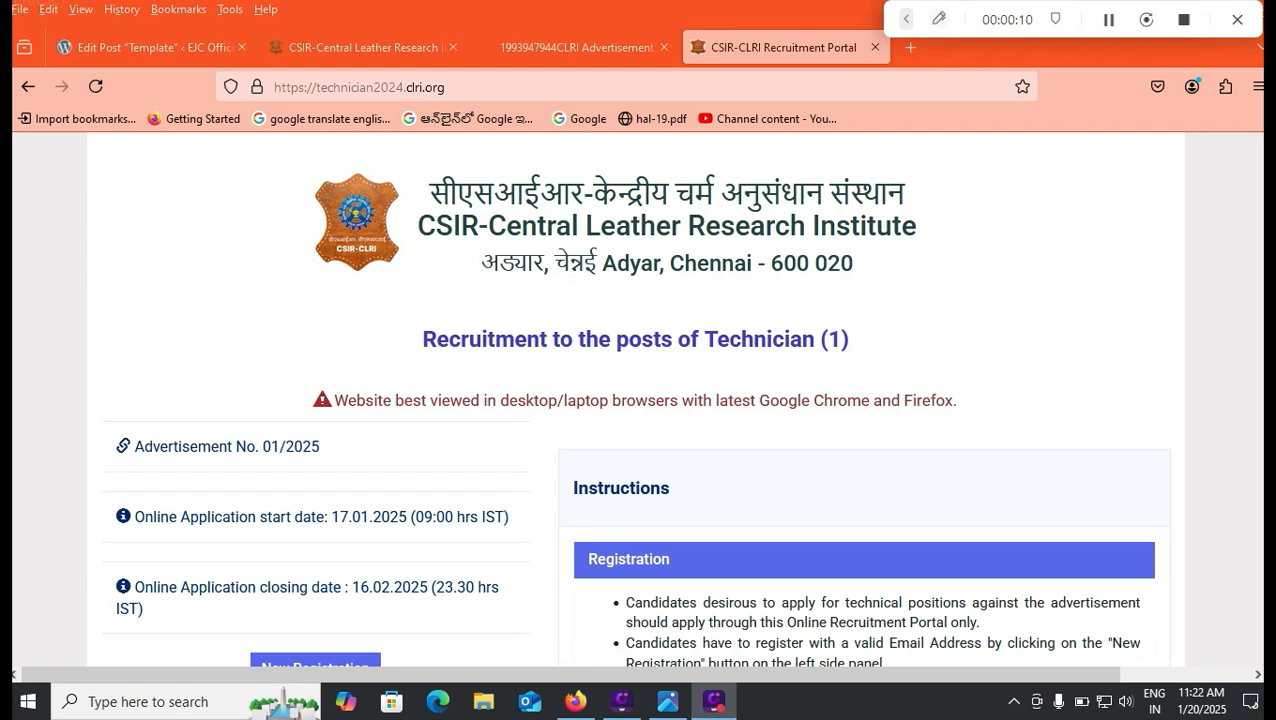
Step: Mark the application start and 16.02.2025 closing dates, box New Registration, then clear the marks
{"action": "left_click", "coordinate": [906, 19]}
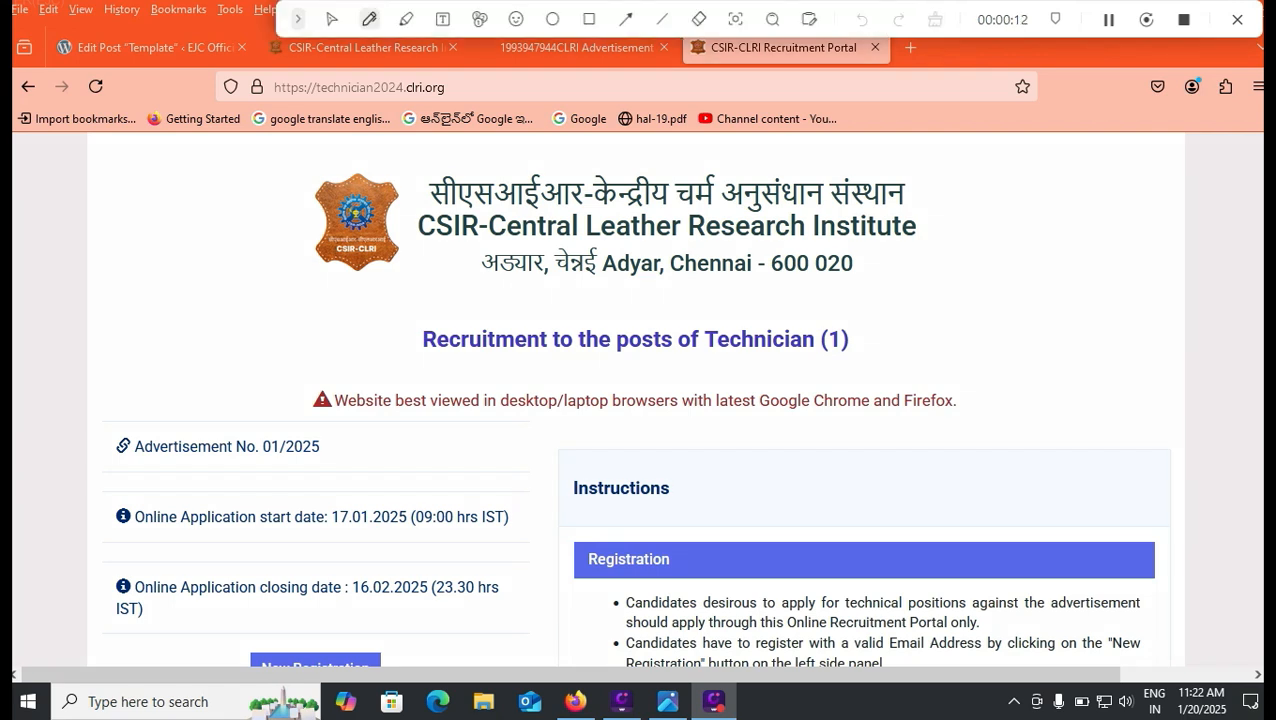
{"action": "left_click_drag", "start_coordinate": [351, 501], "coordinate": [412, 480]}
{"action": "left_click_drag", "start_coordinate": [355, 610], "coordinate": [450, 610]}
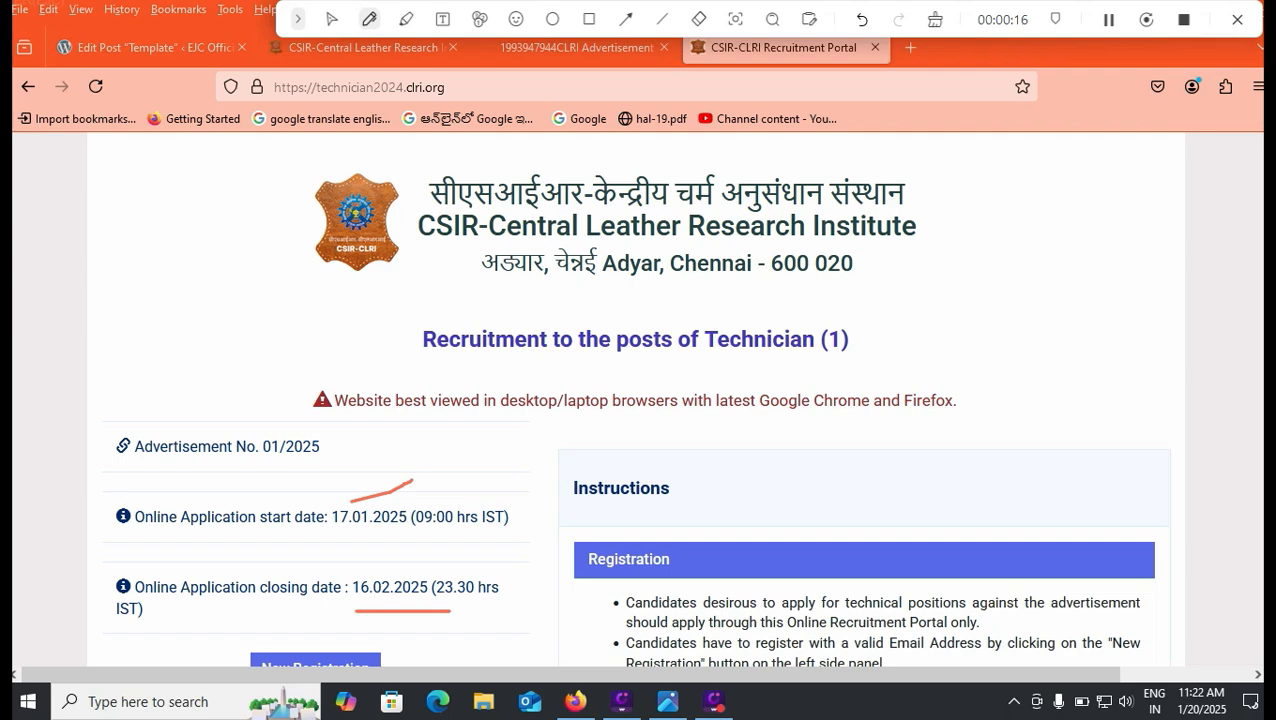
{"action": "scroll", "coordinate": [640, 400], "scroll_direction": "down", "scroll_amount": 3}
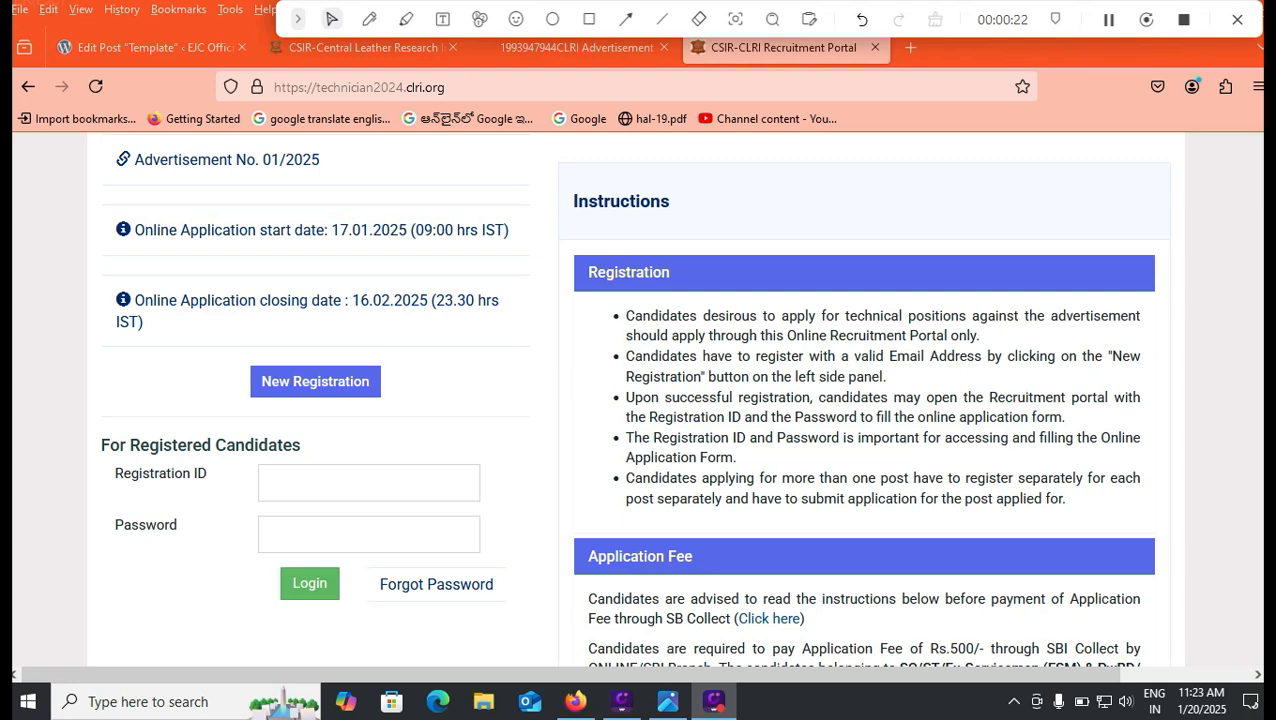
{"action": "left_click", "coordinate": [589, 19]}
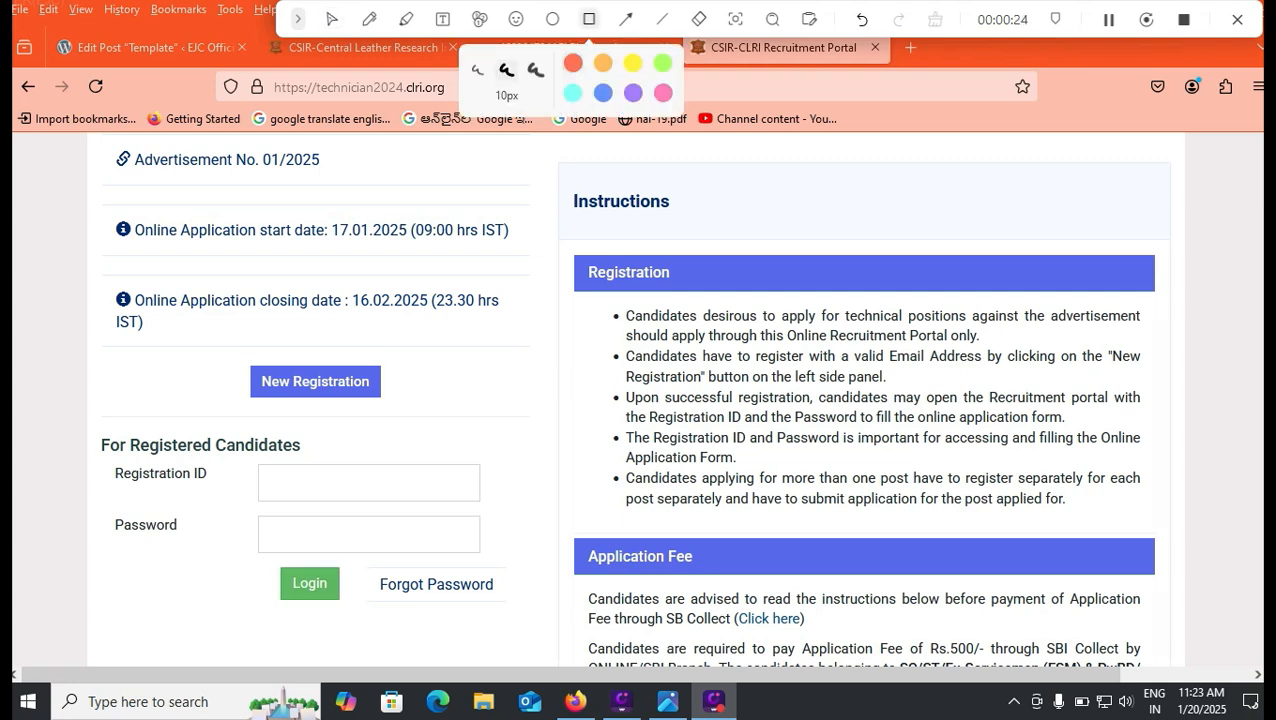
{"action": "mouse_move", "coordinate": [228, 351]}
{"action": "left_mouse_down"}
{"action": "mouse_move", "coordinate": [289, 418]}
{"action": "mouse_move", "coordinate": [403, 411]}
{"action": "left_mouse_up"}
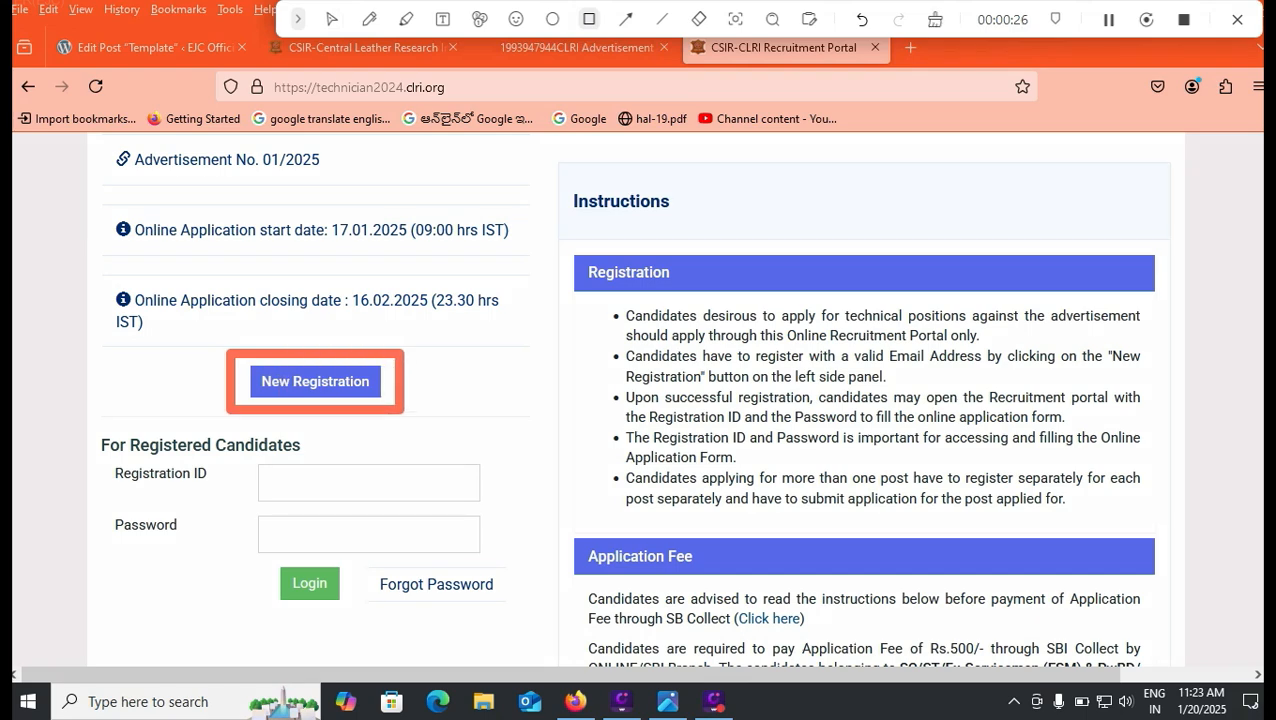
{"action": "left_click", "coordinate": [332, 19]}
{"action": "scroll", "coordinate": [640, 400], "scroll_direction": "up", "scroll_amount": 3}
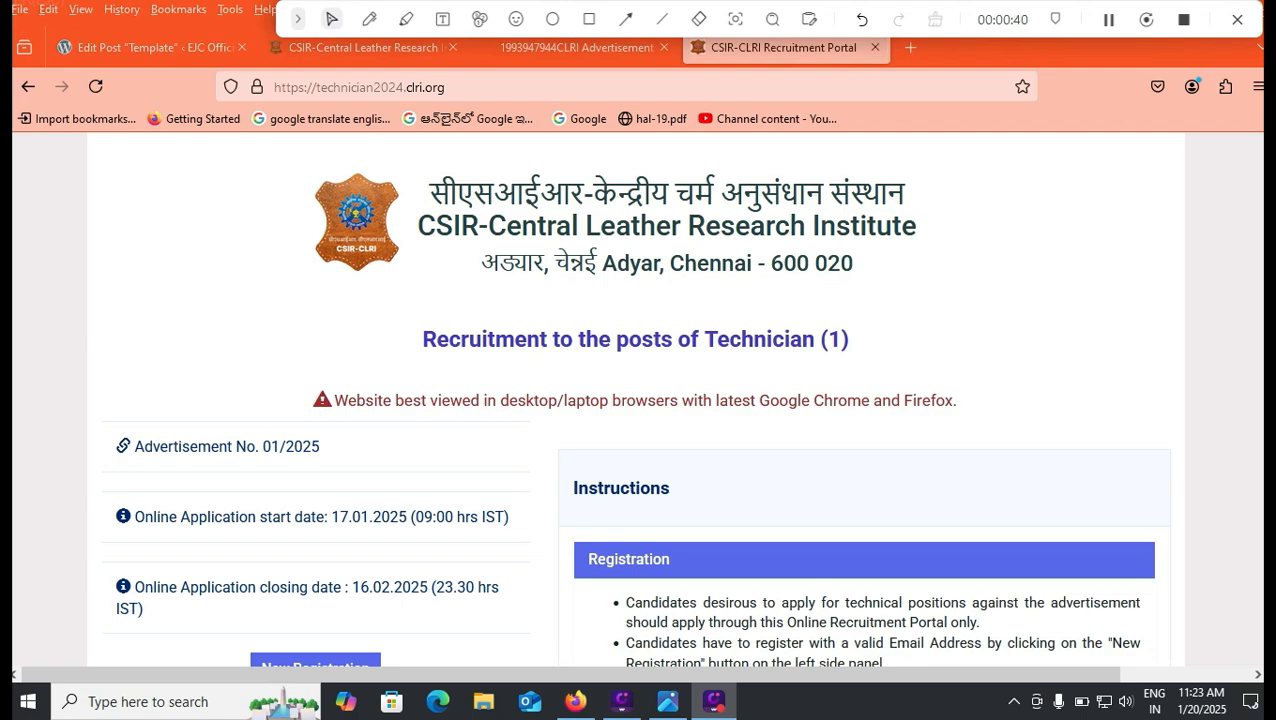
Step: Switch to the CSIR-IIP Advertisement No. 01/2025 image and scroll through its dates and posts
{"action": "key", "text": "alt+Tab"}
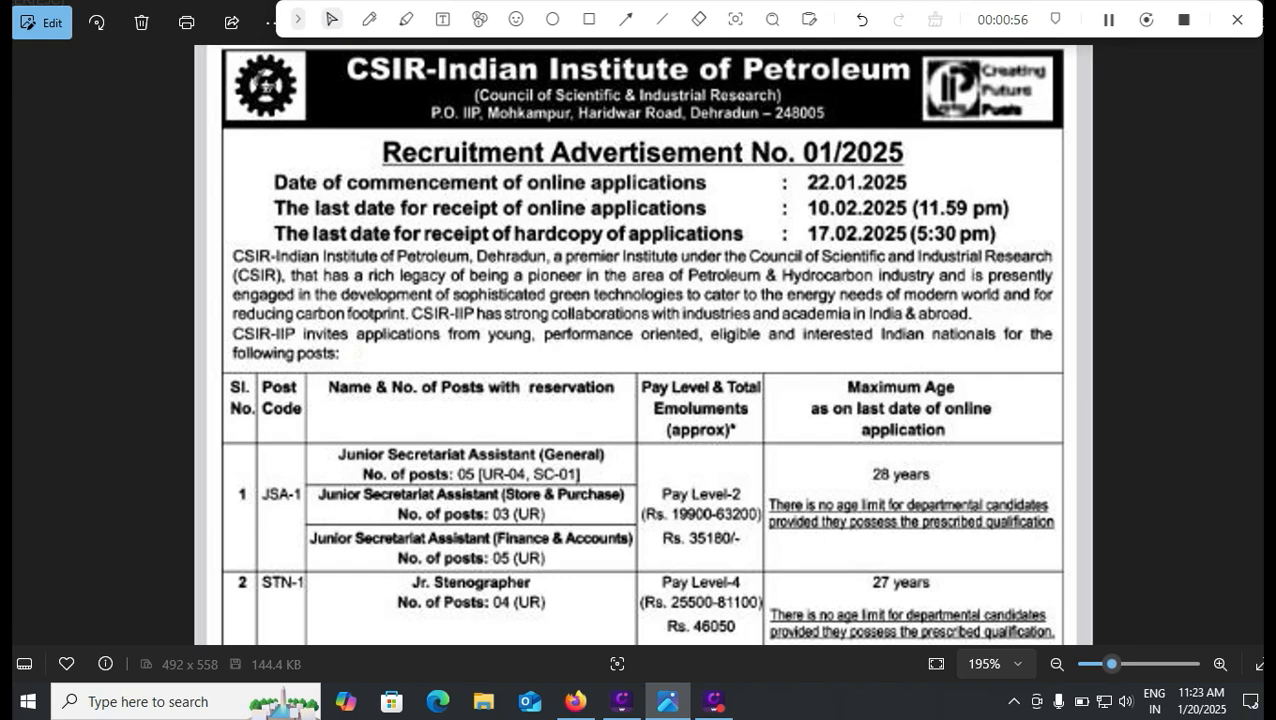
{"action": "scroll", "coordinate": [643, 345], "scroll_direction": "down", "scroll_amount": 1}
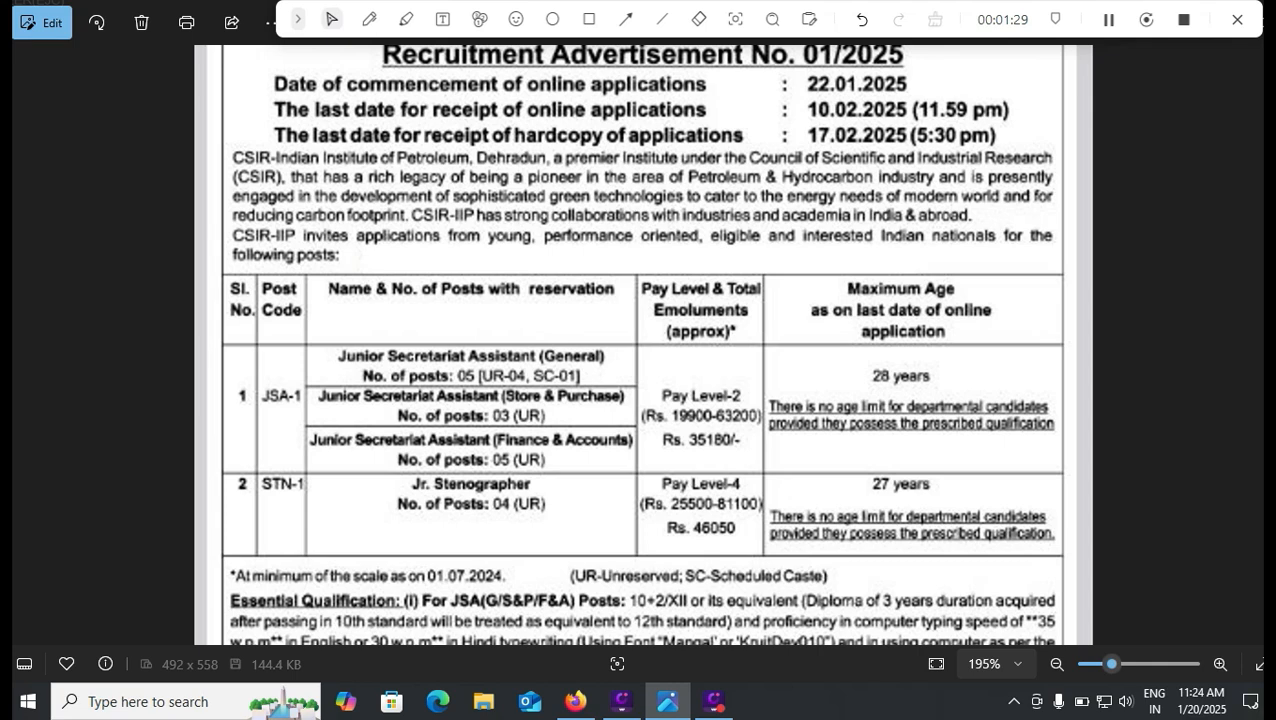
{"action": "scroll", "coordinate": [642, 344], "scroll_direction": "down", "scroll_amount": 3}
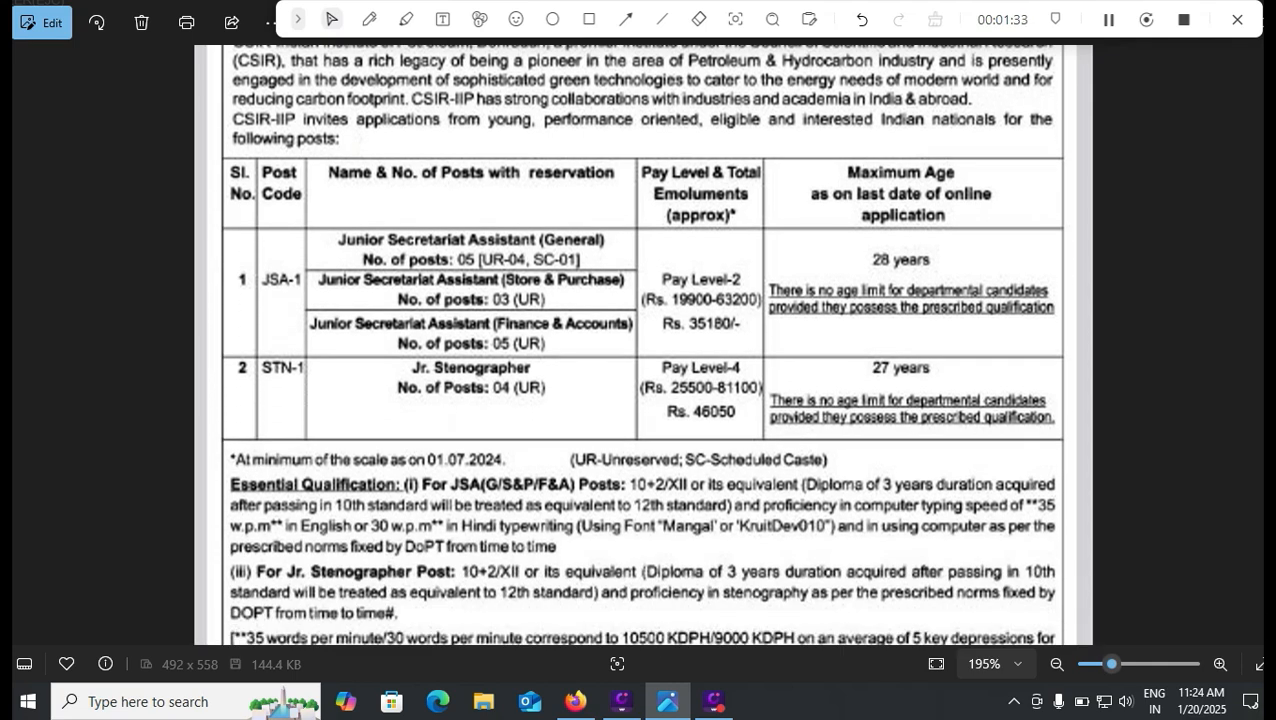
{"action": "scroll", "coordinate": [642, 344], "scroll_direction": "up", "scroll_amount": 2}
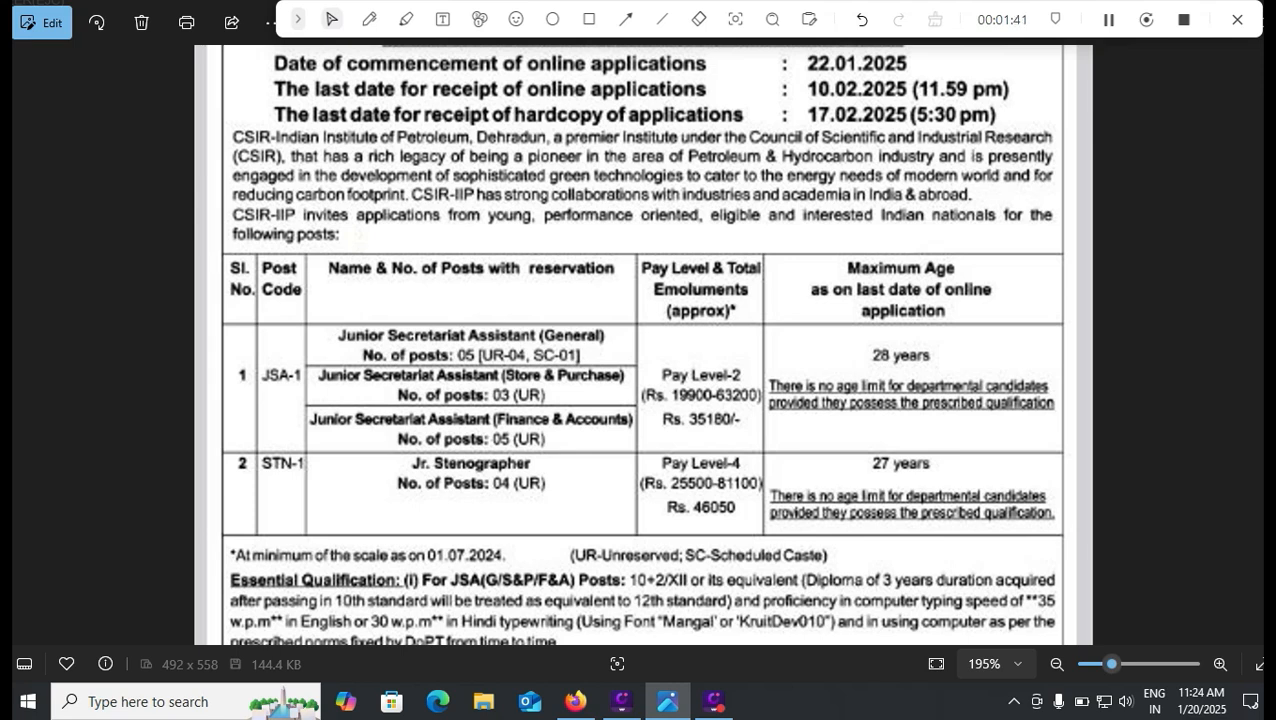
{"action": "scroll", "coordinate": [643, 345], "scroll_direction": "up", "scroll_amount": 2}
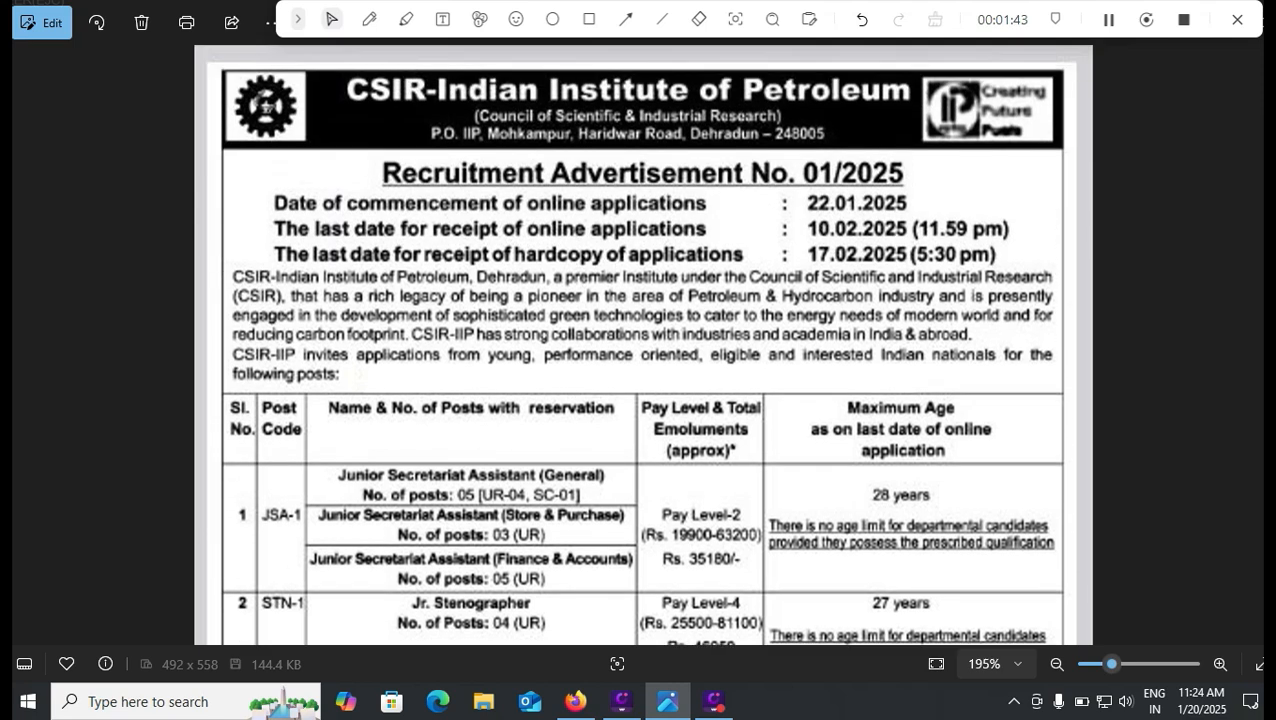
Step: Draw pen marks beside the dates 22.01.2025, 10.02.2025 and 17.02.2025
{"action": "left_click", "coordinate": [369, 19]}
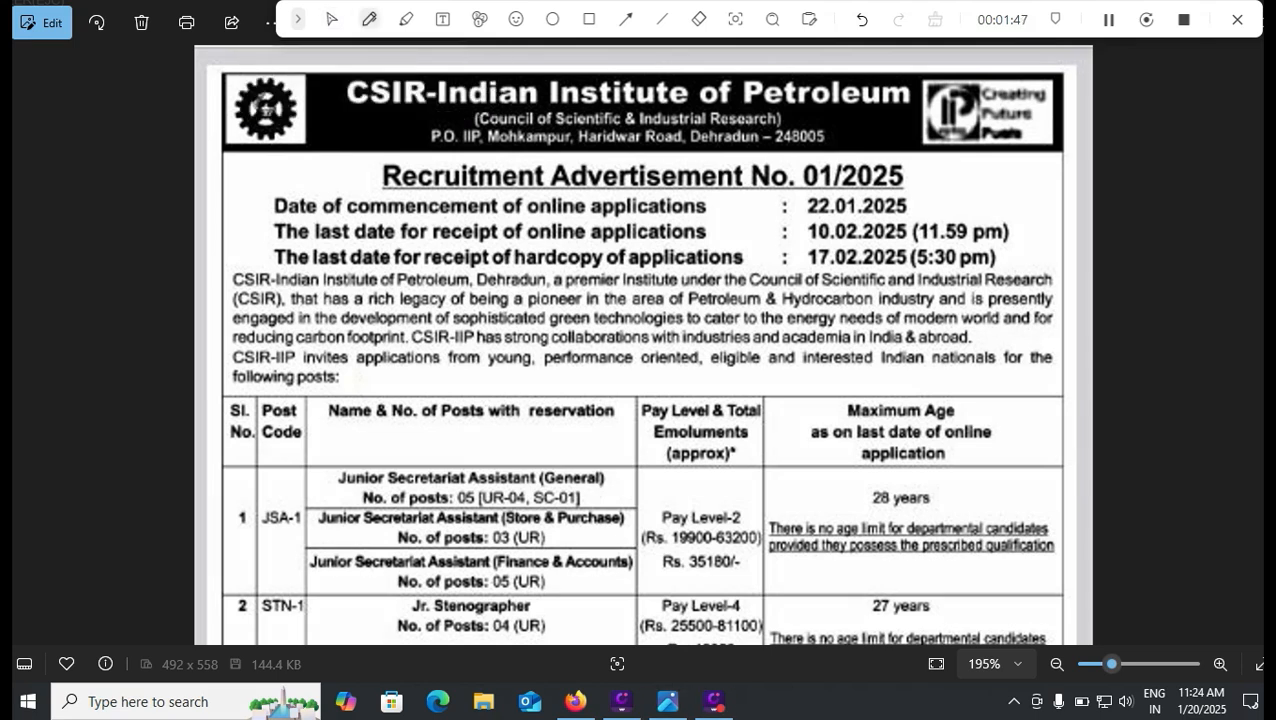
{"action": "left_click_drag", "start_coordinate": [924, 205], "coordinate": [958, 201]}
{"action": "left_click_drag", "start_coordinate": [1027, 235], "coordinate": [1050, 238]}
{"action": "left_click_drag", "start_coordinate": [764, 260], "coordinate": [785, 251]}
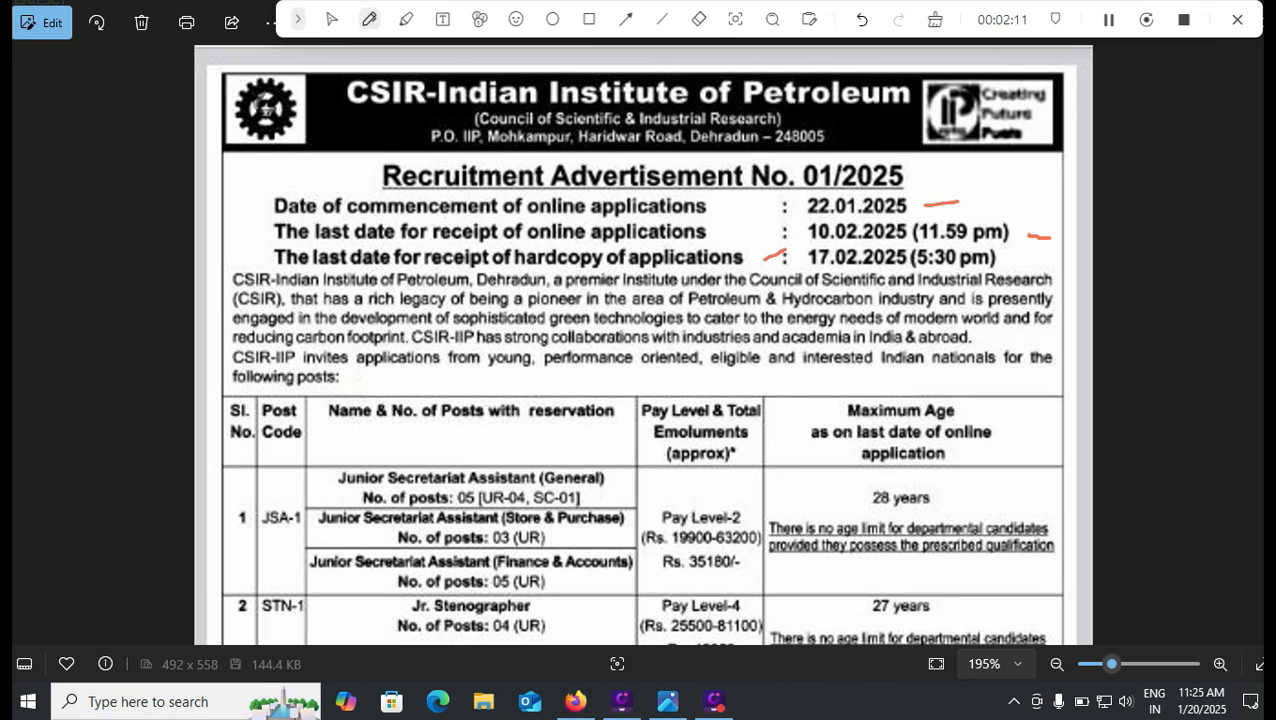
Step: Erase all three date marks and go back to the CLRI recruitment portal
{"action": "left_click", "coordinate": [699, 19]}
{"action": "left_click", "coordinate": [1038, 237]}
{"action": "left_click", "coordinate": [940, 203]}
{"action": "left_click", "coordinate": [775, 257]}
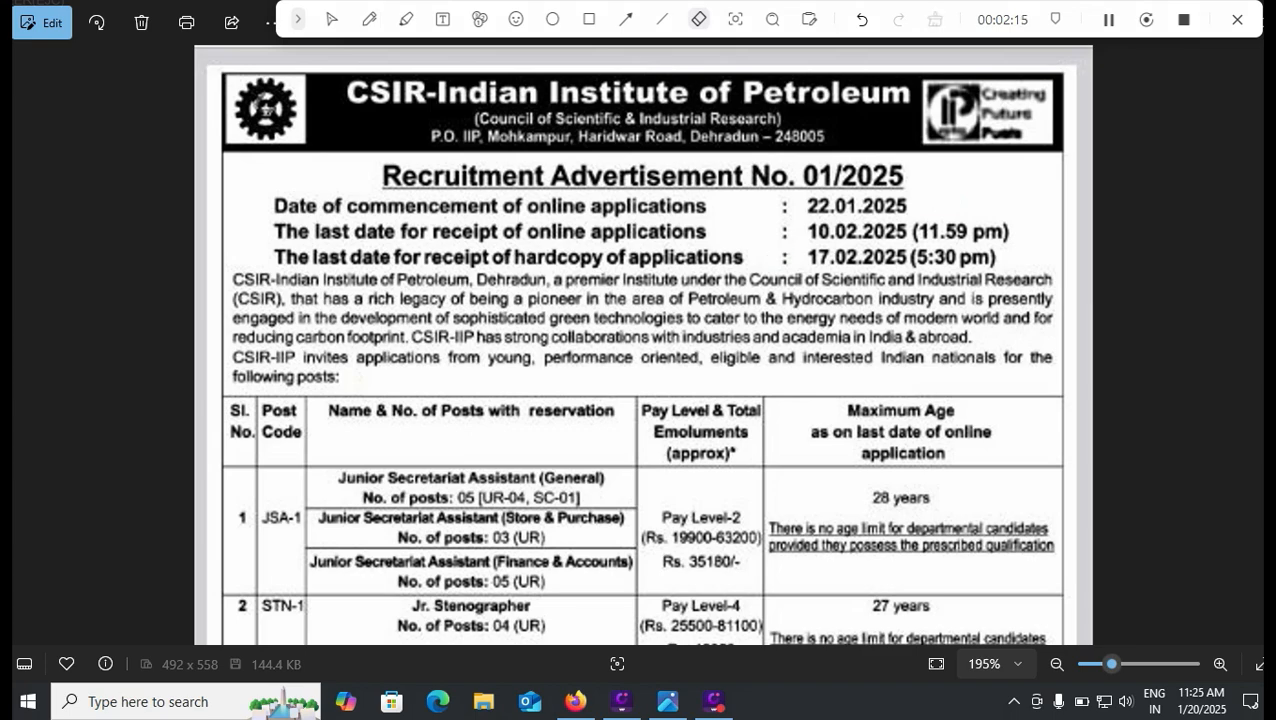
{"action": "left_click", "coordinate": [332, 19]}
{"action": "key", "text": "alt+Tab"}
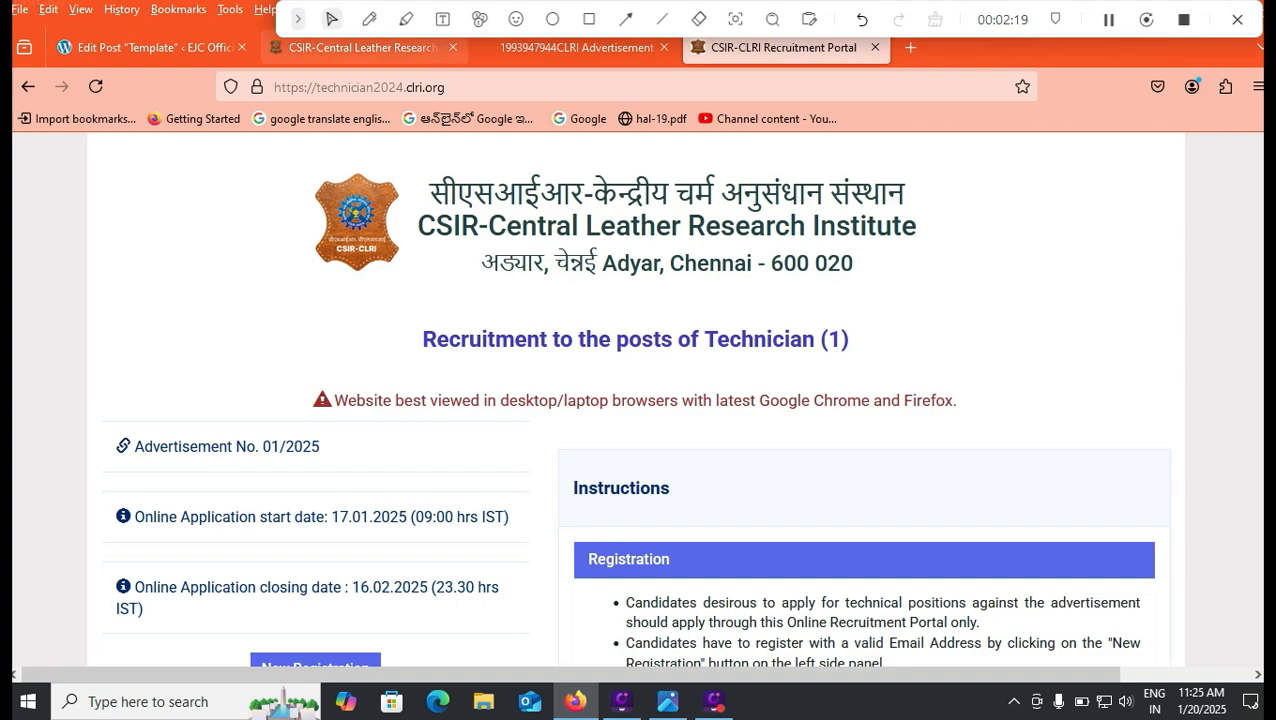
Step: In the CLRI advertisement PDF, mark the 63,200 pay range, Rs. 38,483 emoluments and 28-year age limit
{"action": "left_click", "coordinate": [577, 47]}
{"action": "scroll", "coordinate": [636, 400], "scroll_direction": "down", "scroll_amount": 5}
{"action": "scroll", "coordinate": [636, 400], "scroll_direction": "down", "scroll_amount": 6}
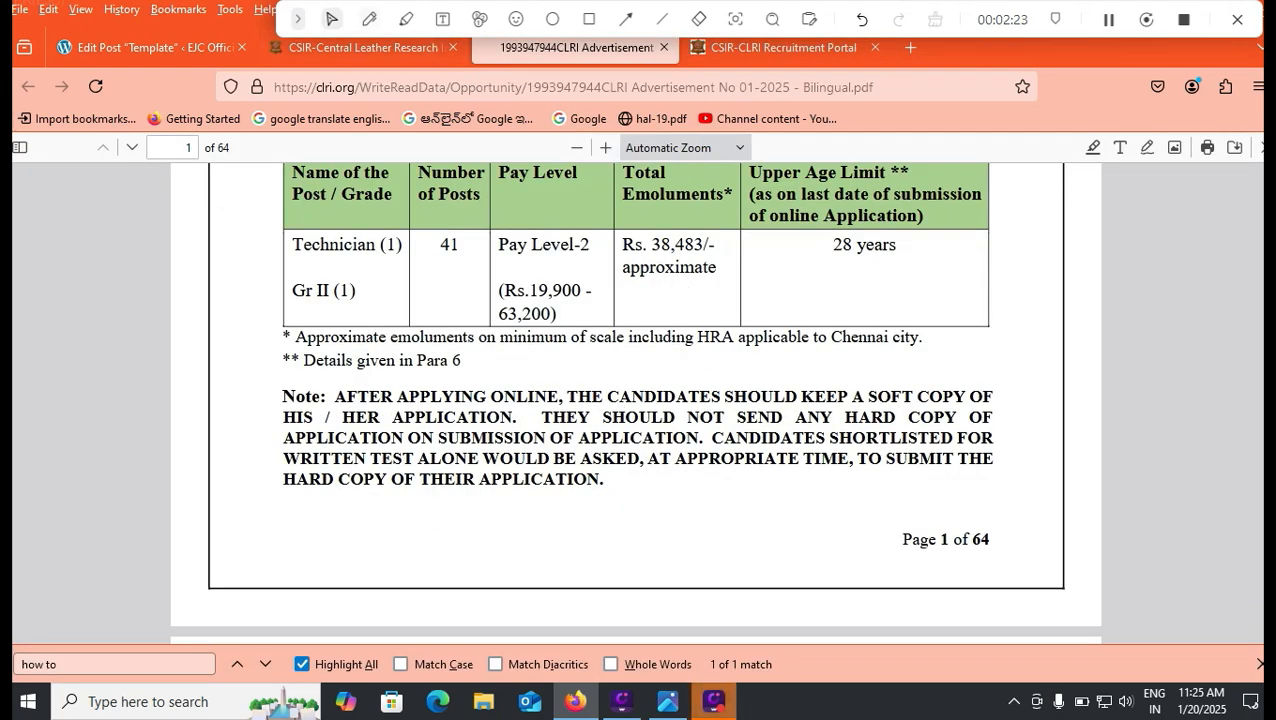
{"action": "left_click", "coordinate": [369, 19]}
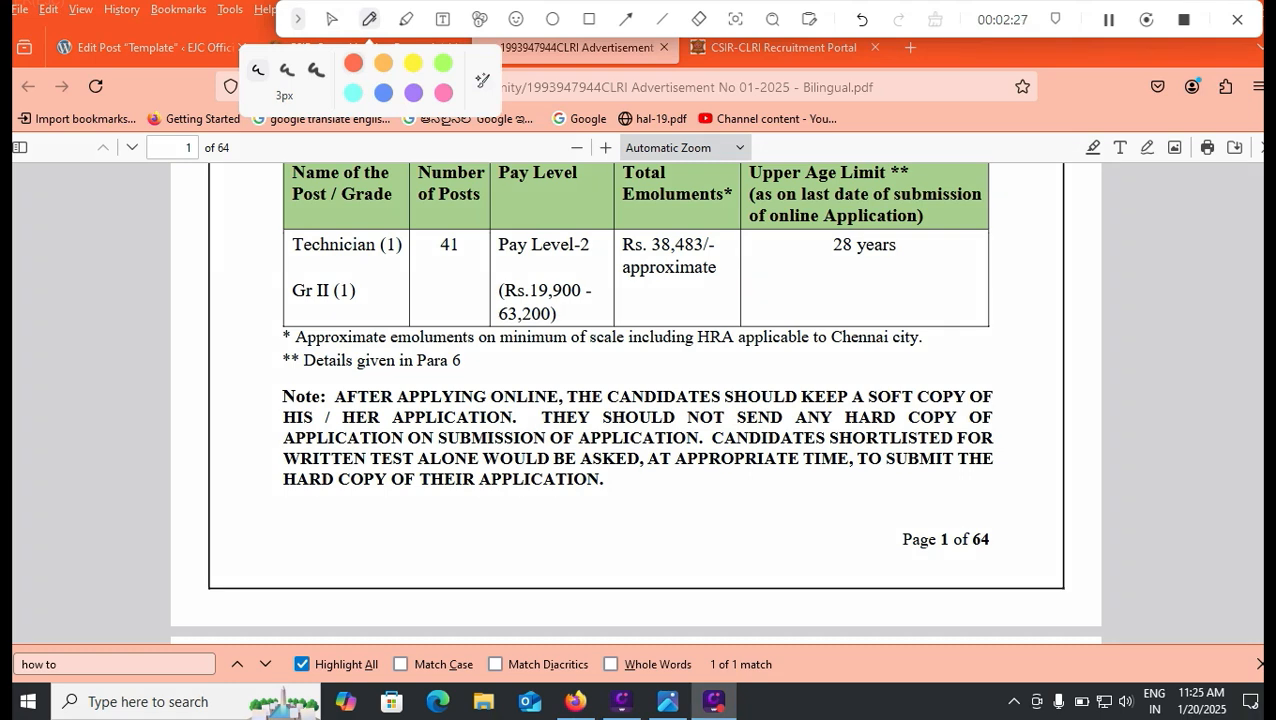
{"action": "left_click_drag", "start_coordinate": [562, 317], "coordinate": [582, 306]}
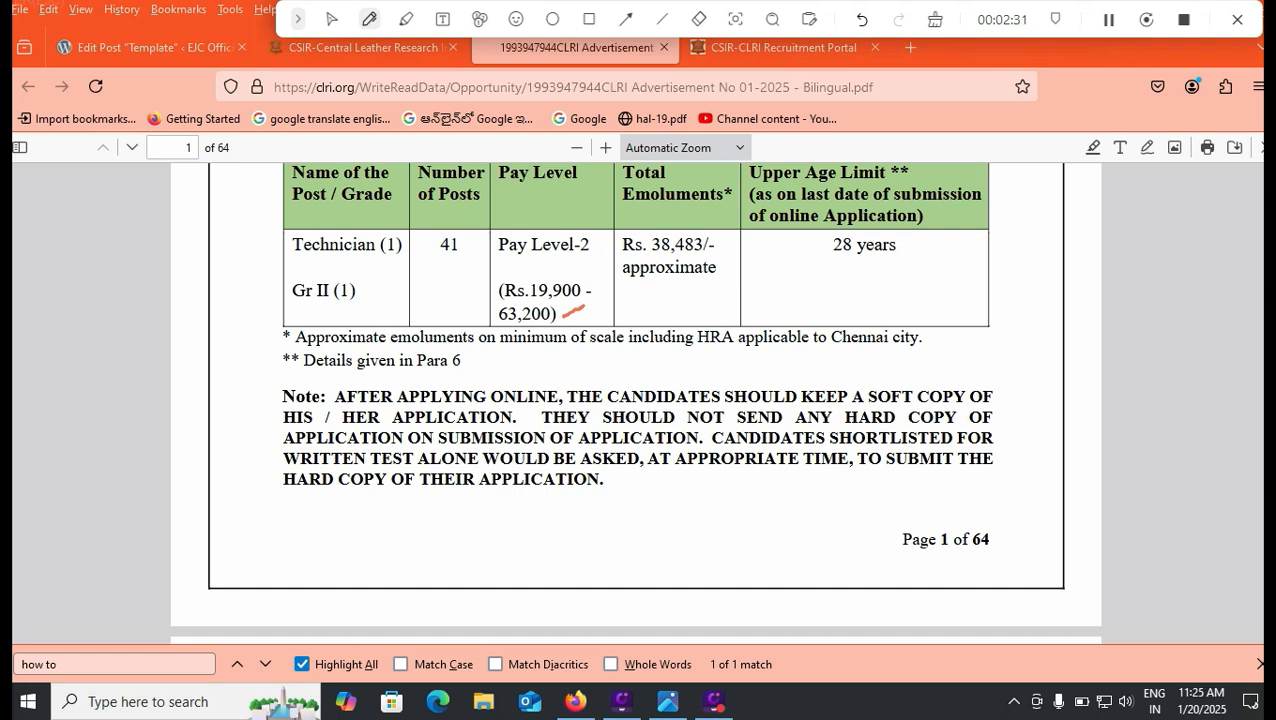
{"action": "left_click_drag", "start_coordinate": [688, 259], "coordinate": [718, 257]}
{"action": "left_click_drag", "start_coordinate": [818, 273], "coordinate": [872, 274]}
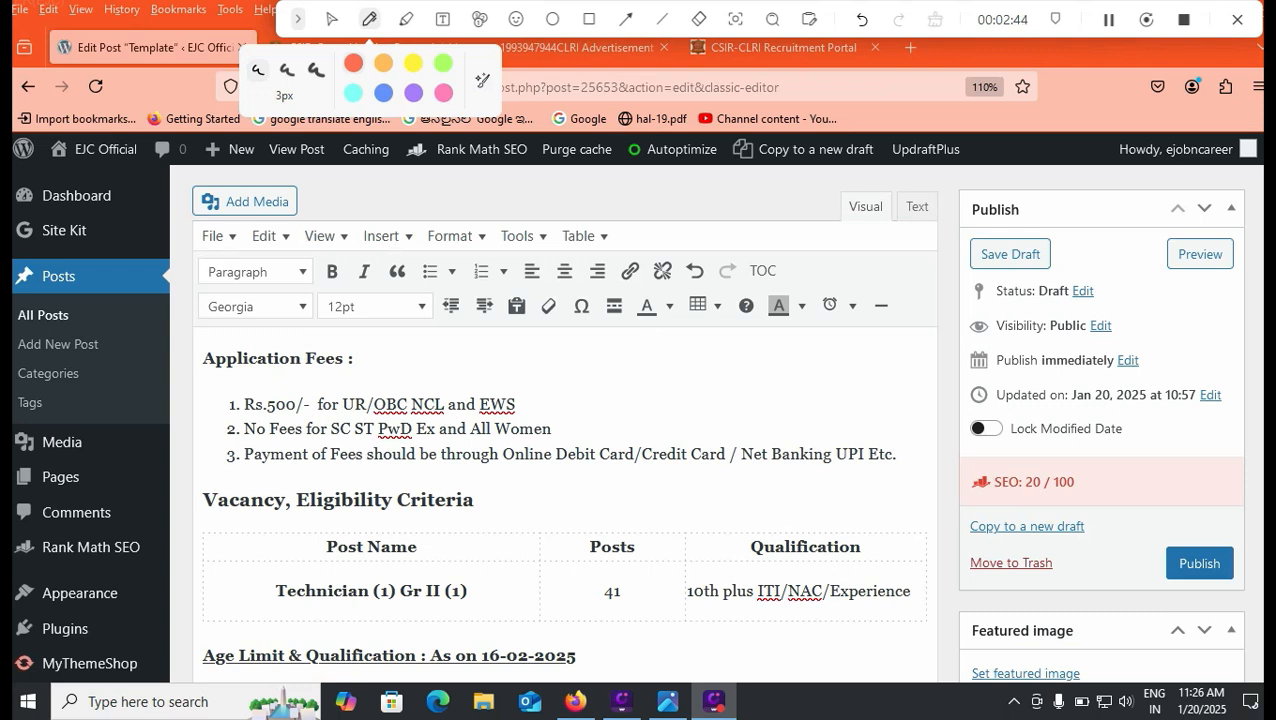
Step: Mark the No Fees for All Women line, the Rs.500/- fee line and the Application Fees heading
{"action": "left_click_drag", "start_coordinate": [572, 429], "coordinate": [597, 429]}
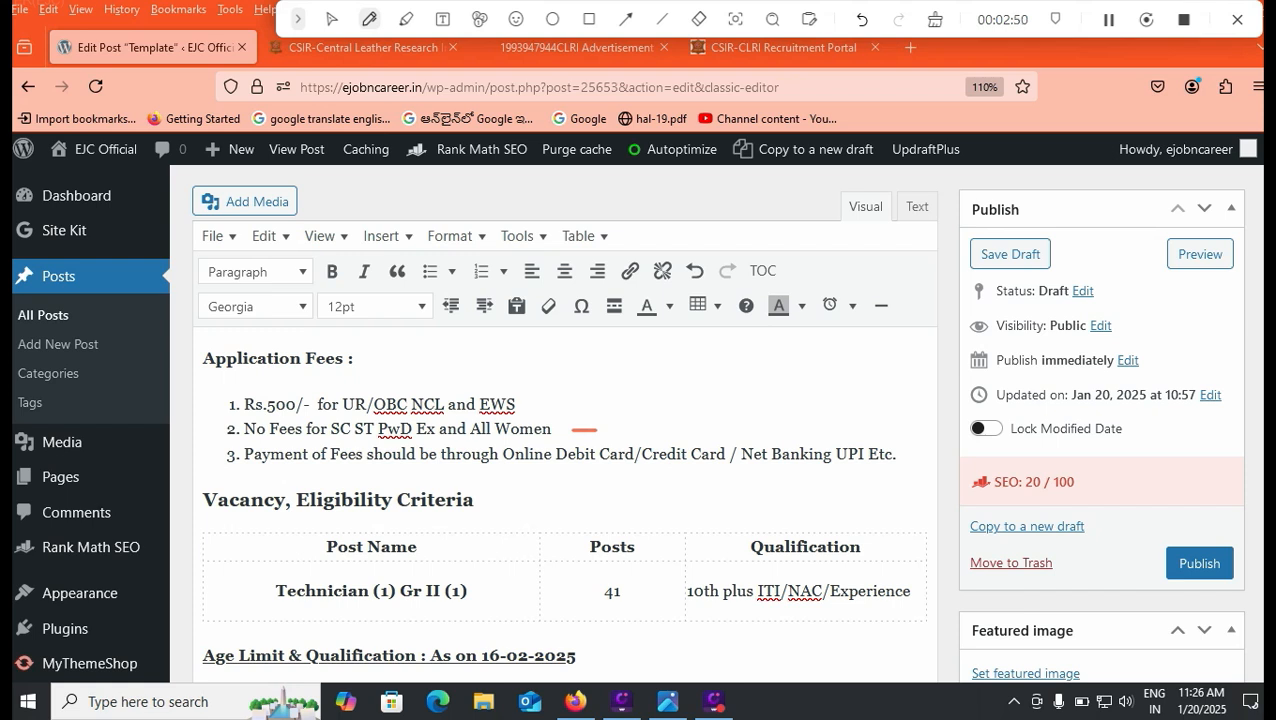
{"action": "left_click_drag", "start_coordinate": [538, 405], "coordinate": [596, 373]}
{"action": "left_click_drag", "start_coordinate": [259, 388], "coordinate": [383, 388]}
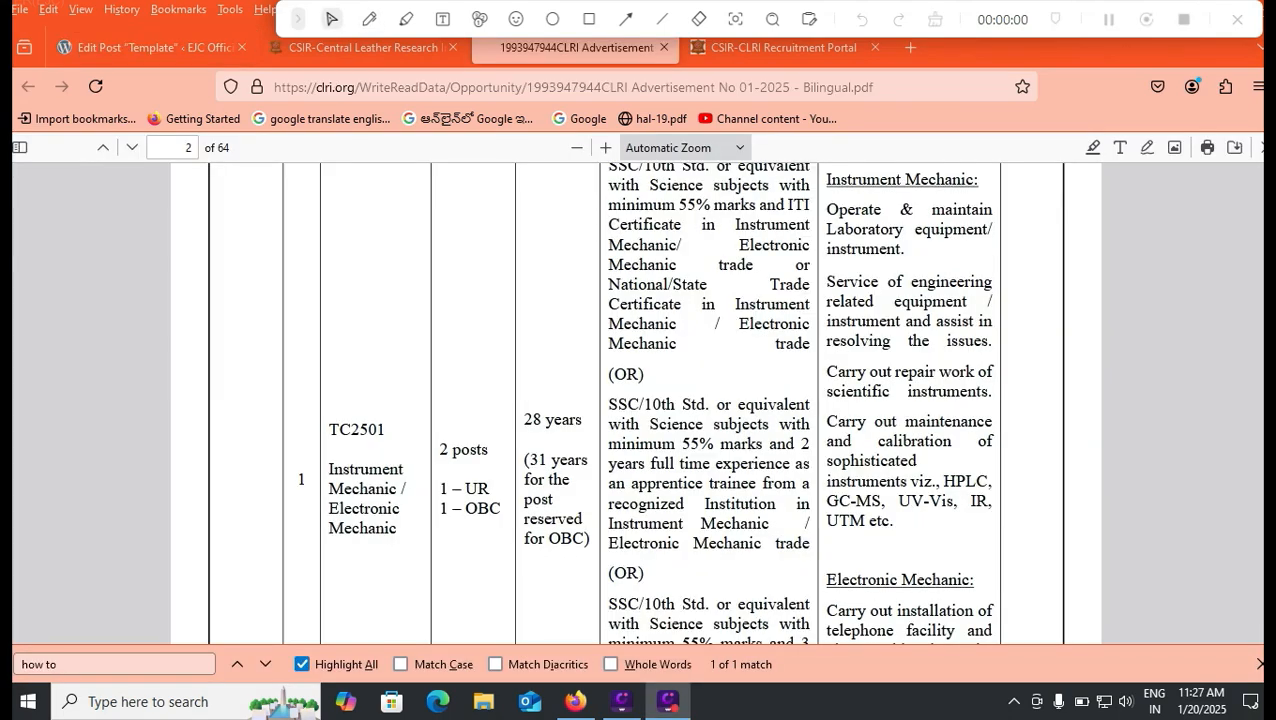
Step: Scroll the advertisement PDF's post table down to the TC2502 Laboratory Assistant (Chemical Plant) row
{"action": "scroll", "coordinate": [636, 403], "scroll_direction": "up", "scroll_amount": 3}
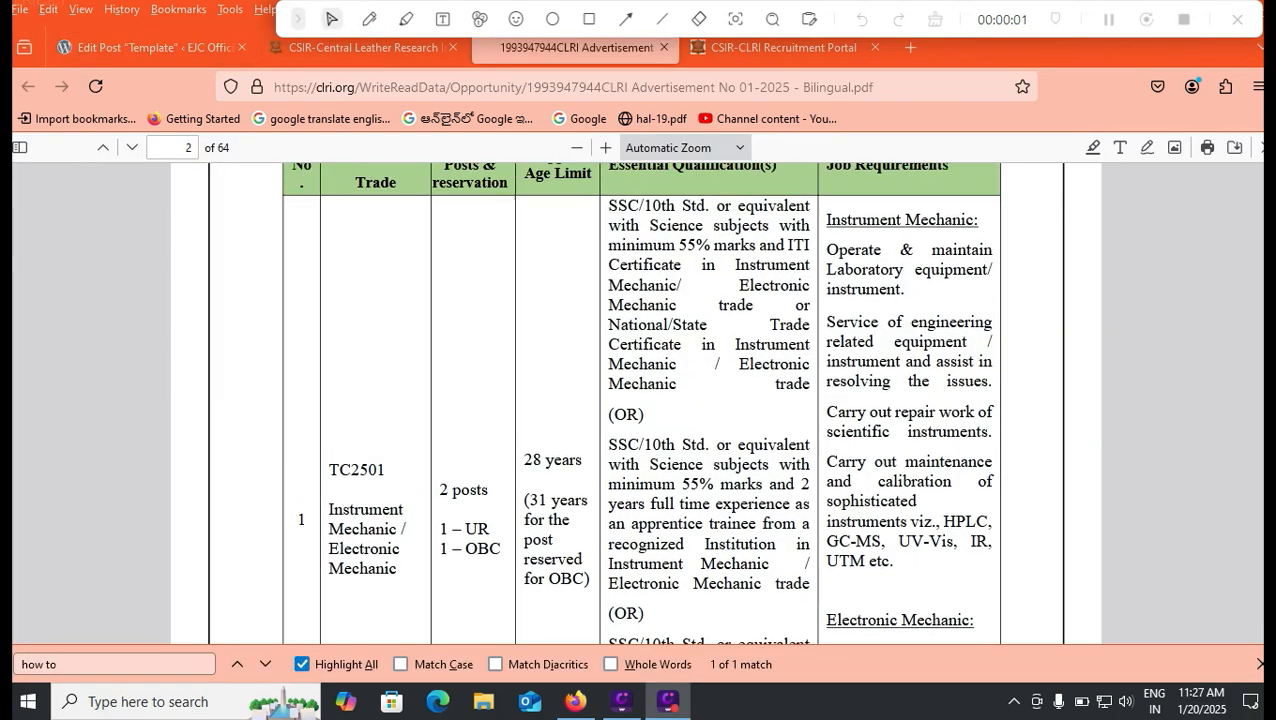
{"action": "scroll", "coordinate": [636, 403], "scroll_direction": "down", "scroll_amount": 2}
{"action": "scroll", "coordinate": [636, 403], "scroll_direction": "down", "scroll_amount": 1}
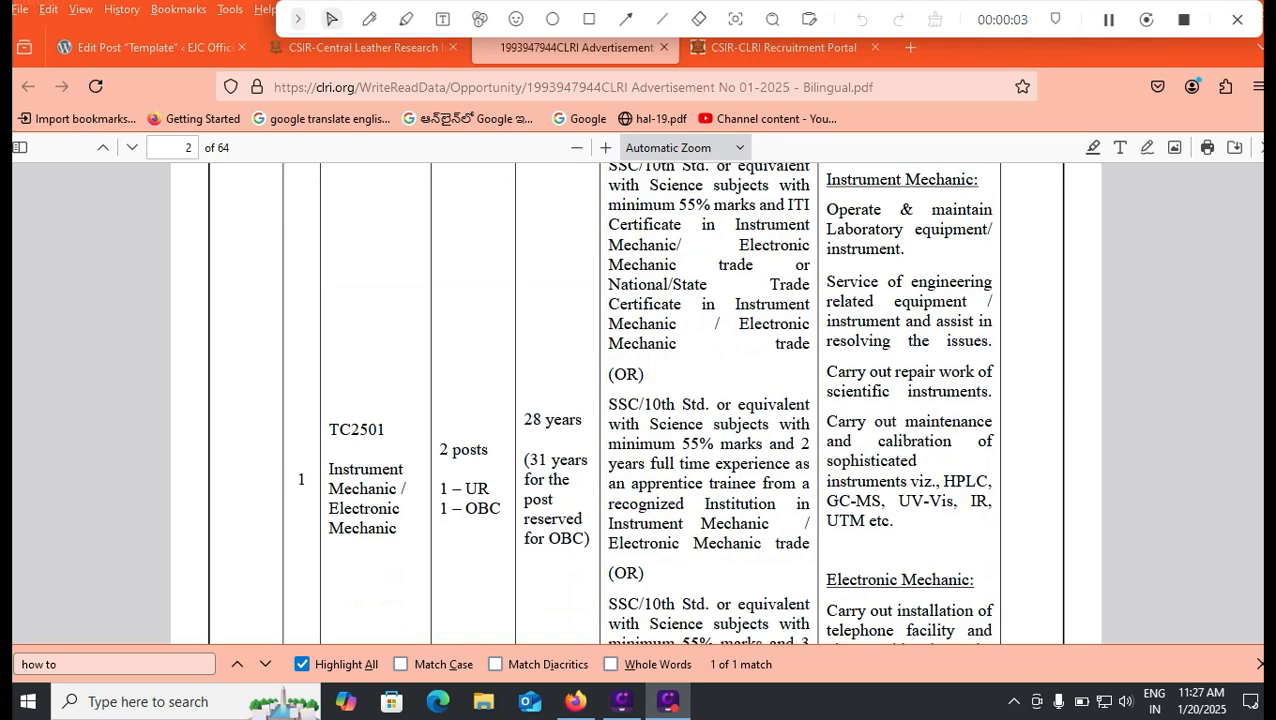
{"action": "scroll", "coordinate": [636, 403], "scroll_direction": "up", "scroll_amount": 2}
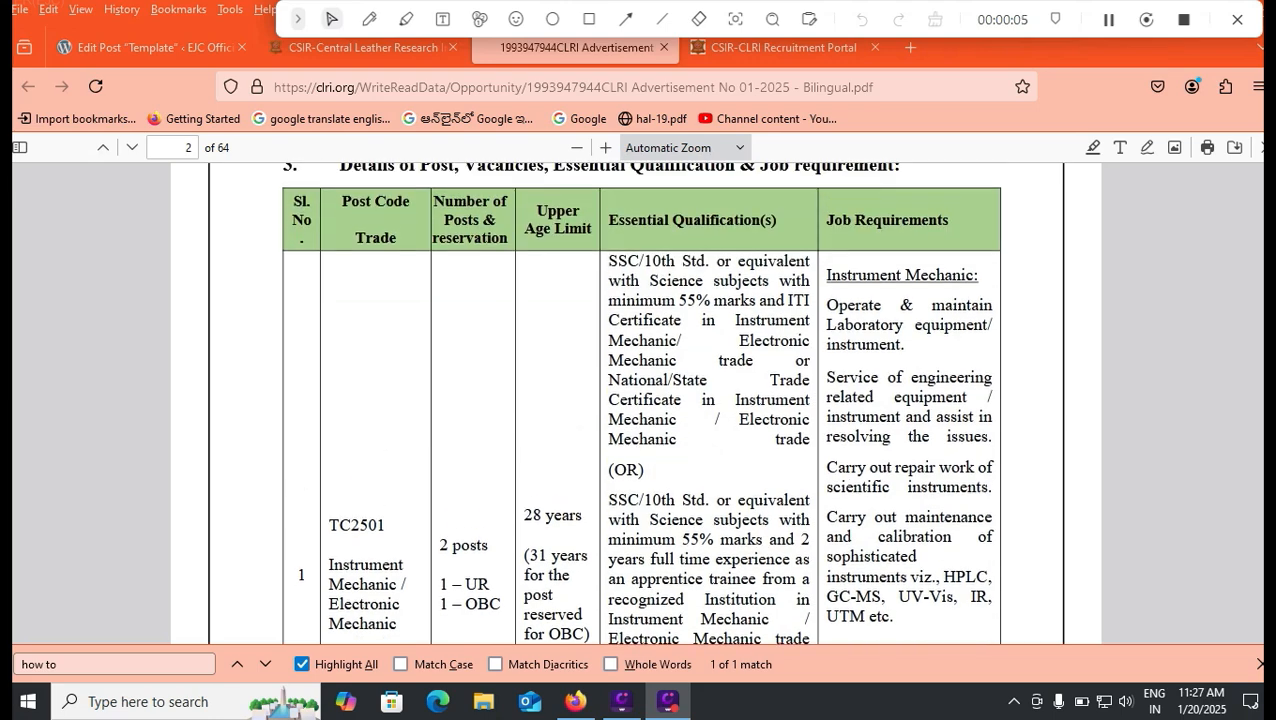
{"action": "scroll", "coordinate": [636, 403], "scroll_direction": "down", "scroll_amount": 2}
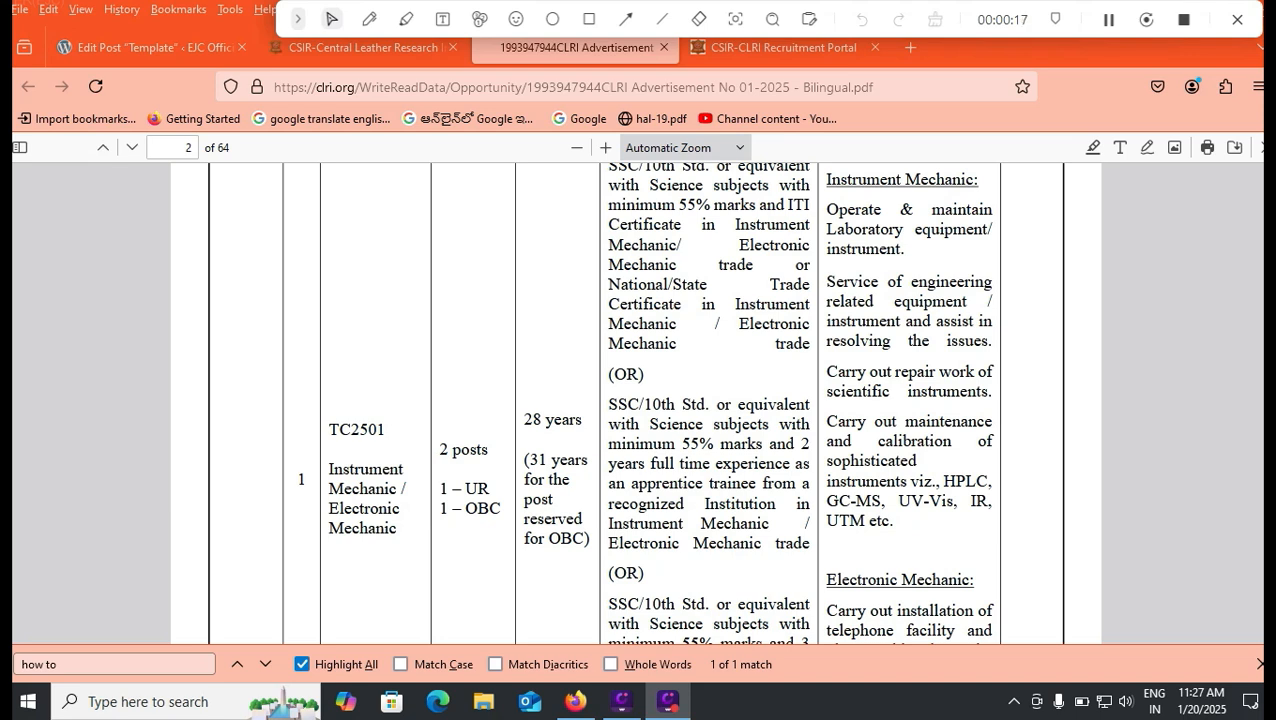
{"action": "scroll", "coordinate": [637, 400], "scroll_direction": "down", "scroll_amount": 2}
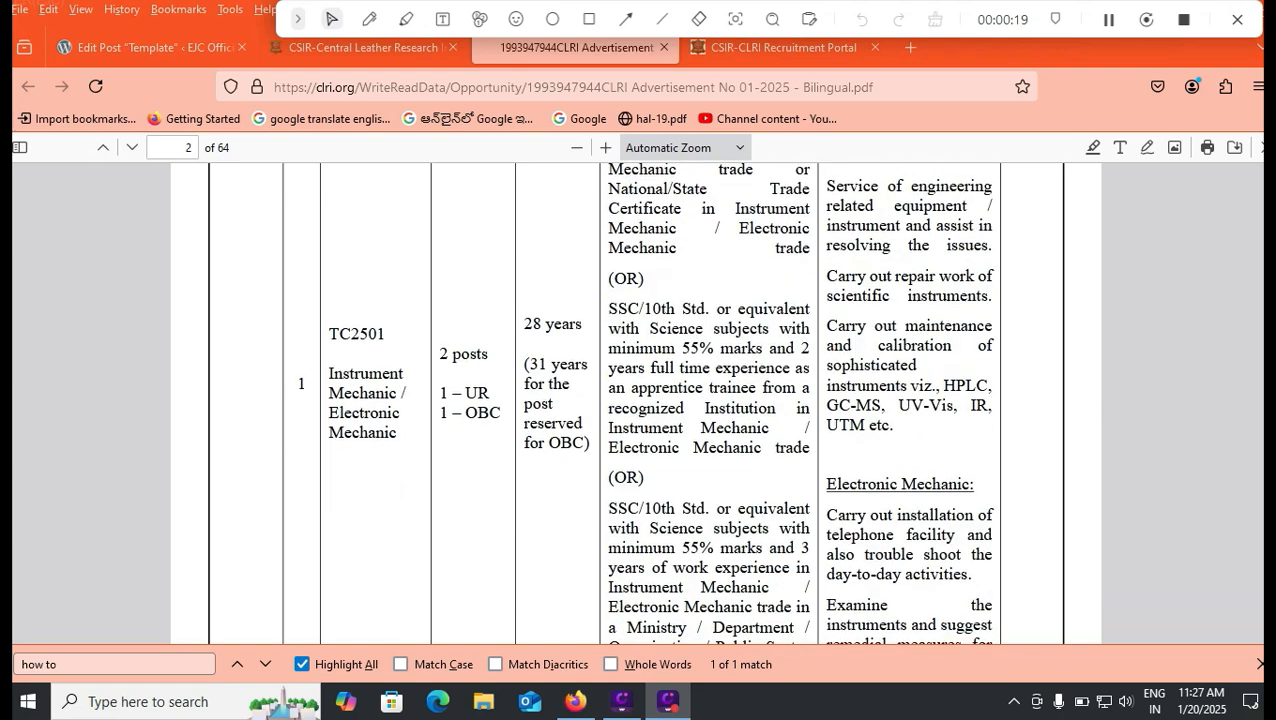
{"action": "scroll", "coordinate": [637, 400], "scroll_direction": "down", "scroll_amount": 1}
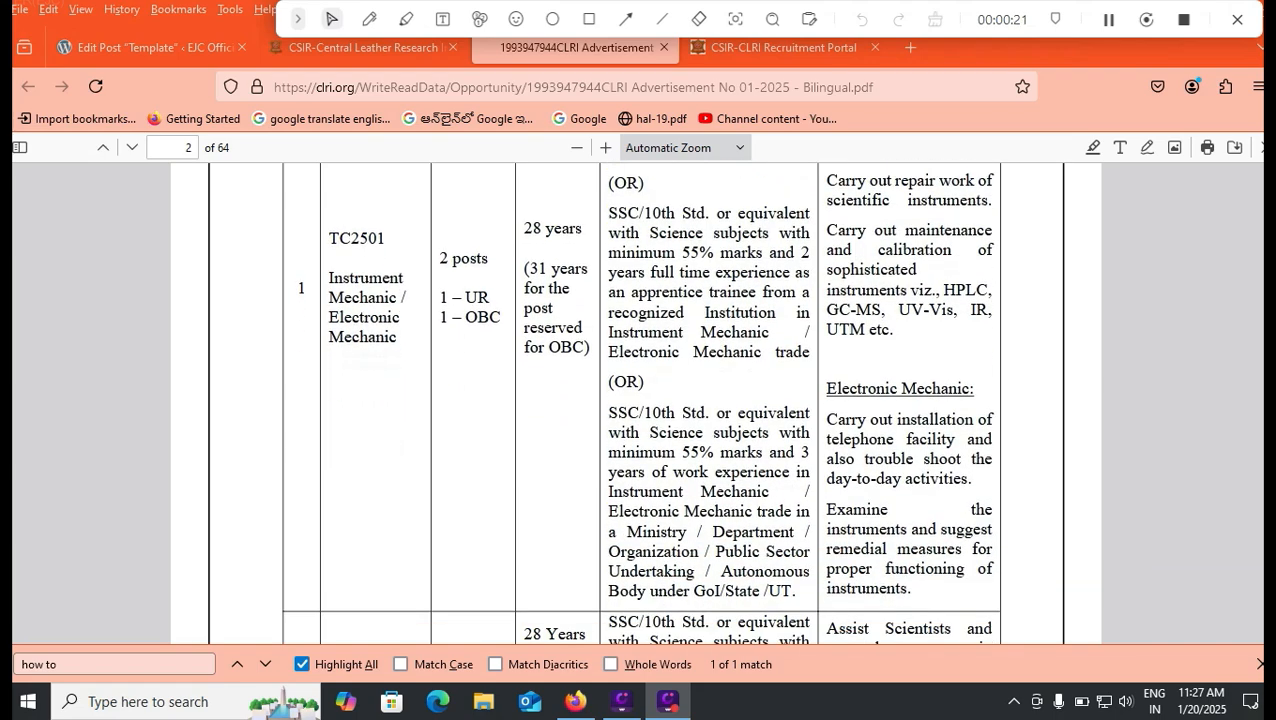
{"action": "scroll", "coordinate": [639, 401], "scroll_direction": "down", "scroll_amount": 1}
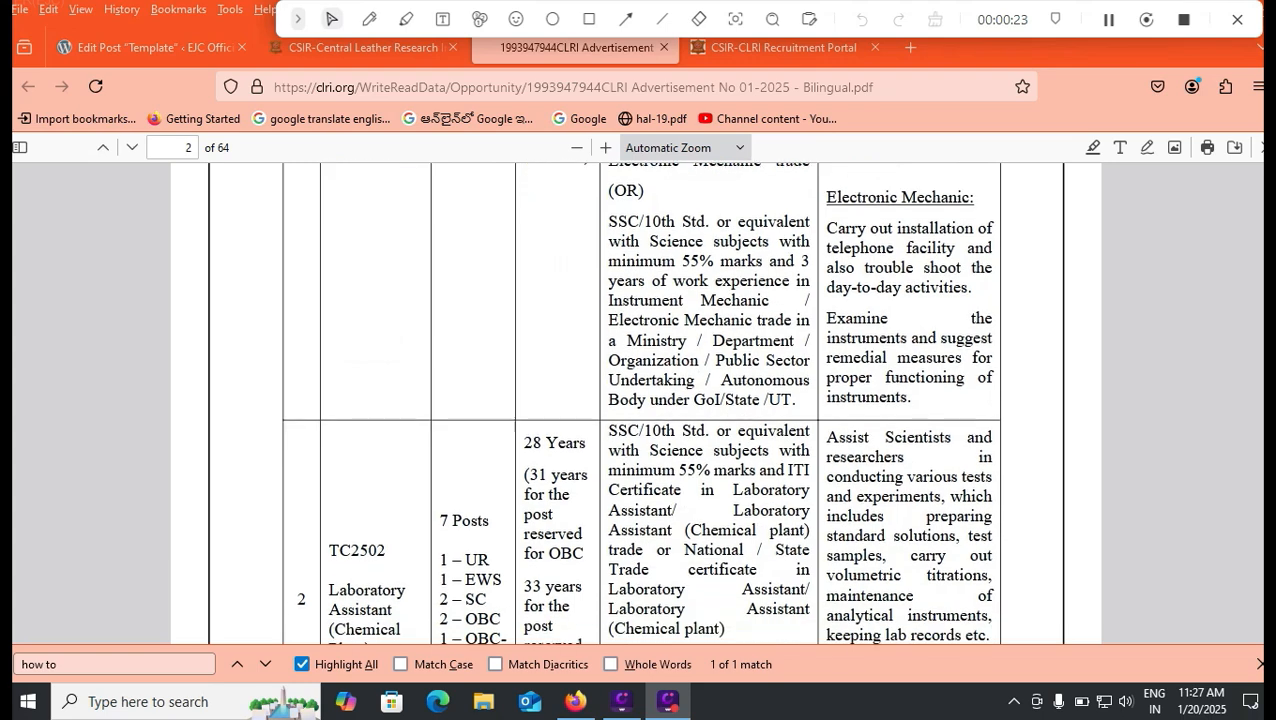
{"action": "scroll", "coordinate": [639, 401], "scroll_direction": "down", "scroll_amount": 2}
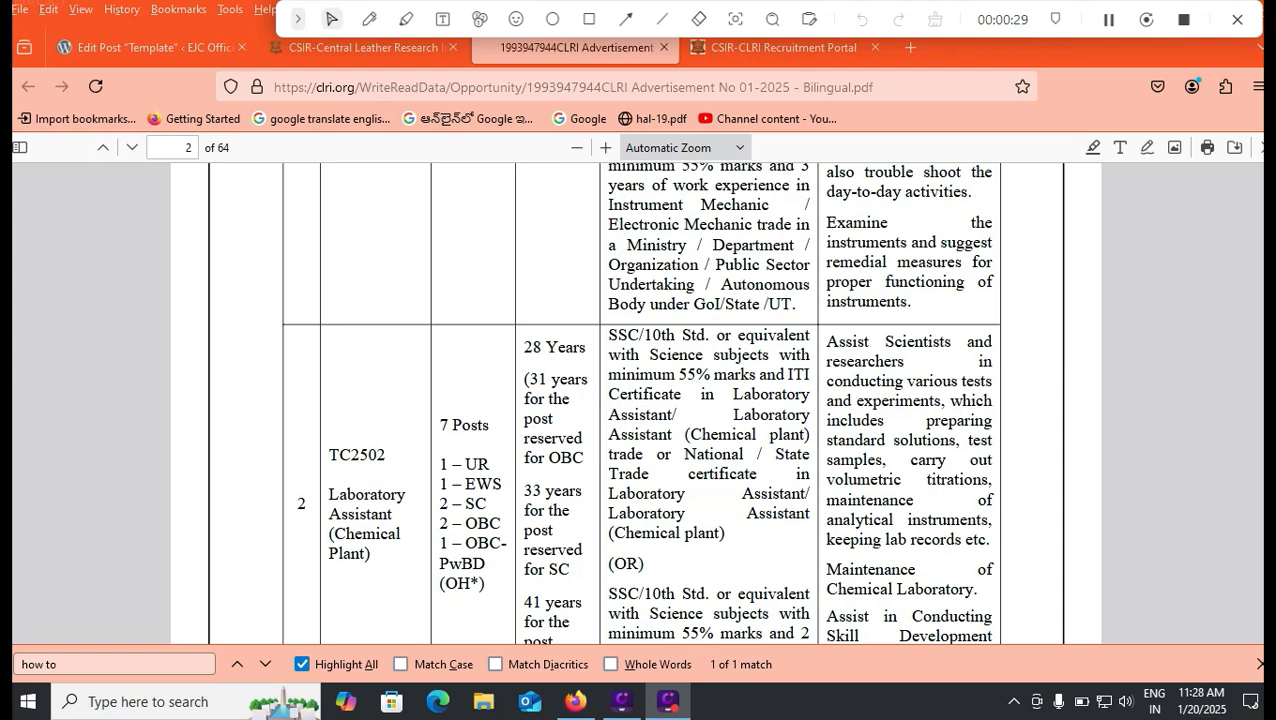
{"action": "scroll", "coordinate": [640, 400], "scroll_direction": "down", "scroll_amount": 5}
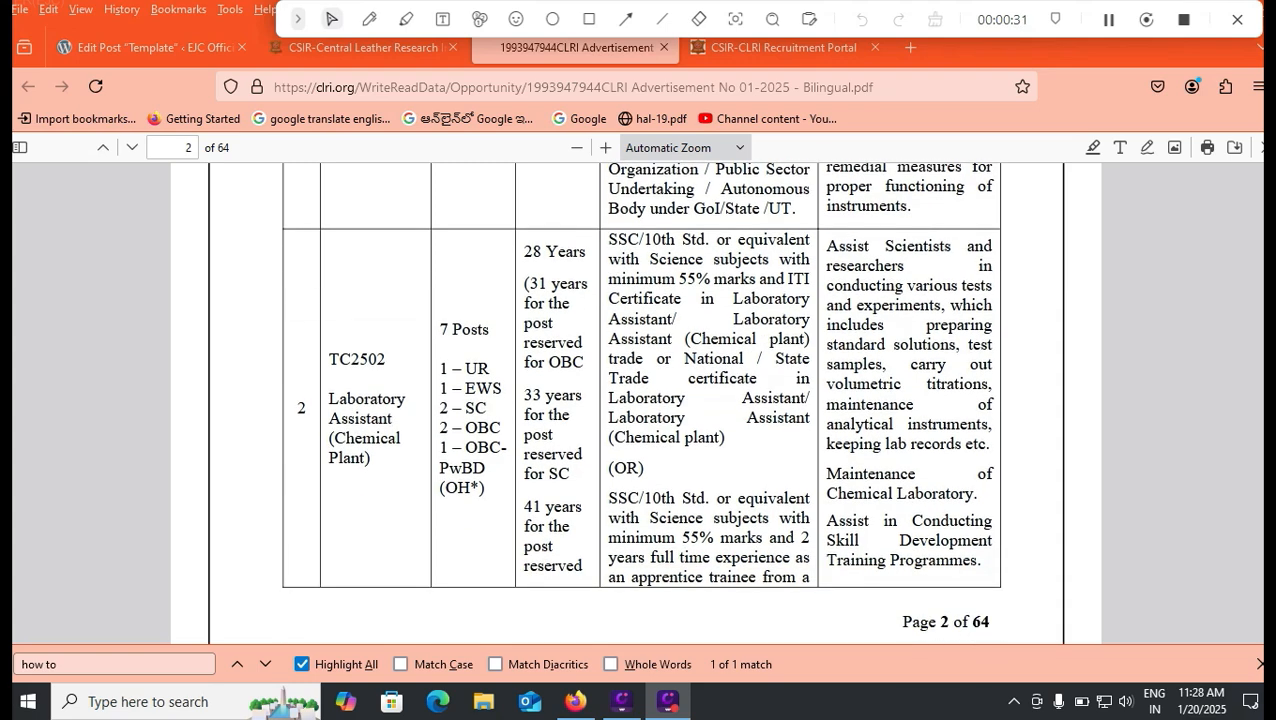
{"action": "scroll", "coordinate": [640, 400], "scroll_direction": "up", "scroll_amount": 5}
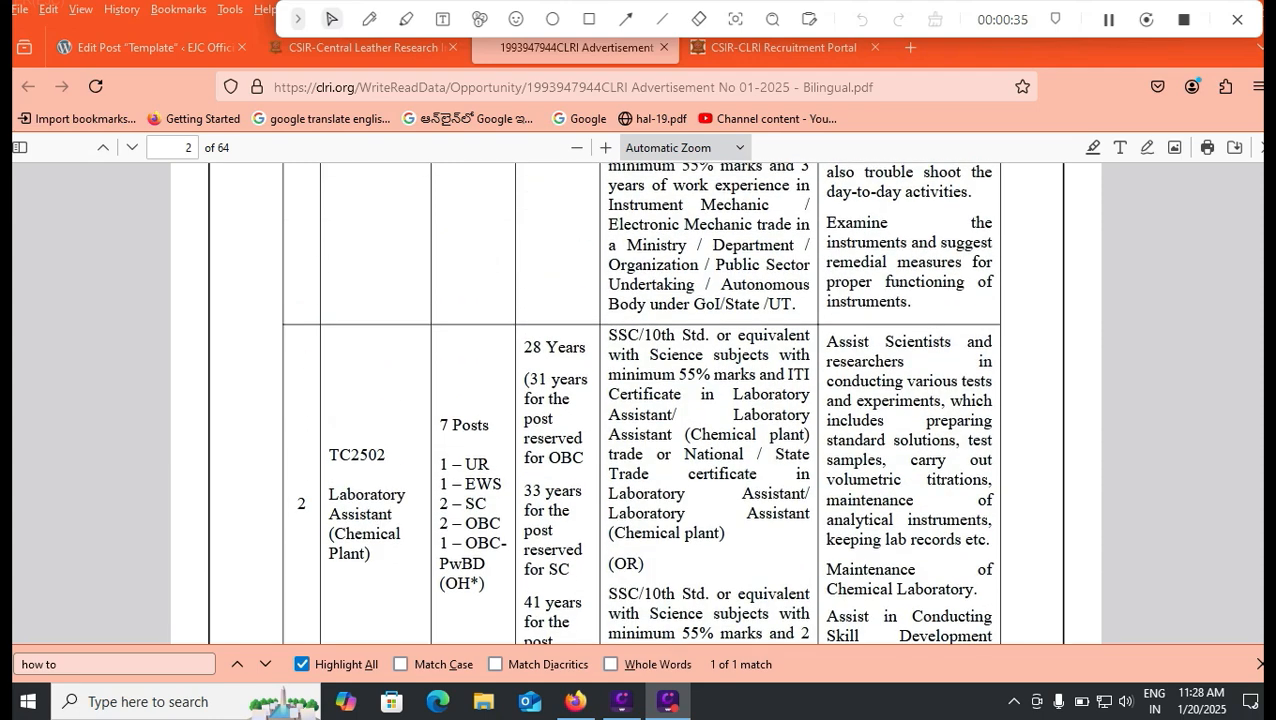
Step: Select TC2501 as the post applied for on the registration form, checking the advertisement
{"action": "left_click", "coordinate": [785, 47]}
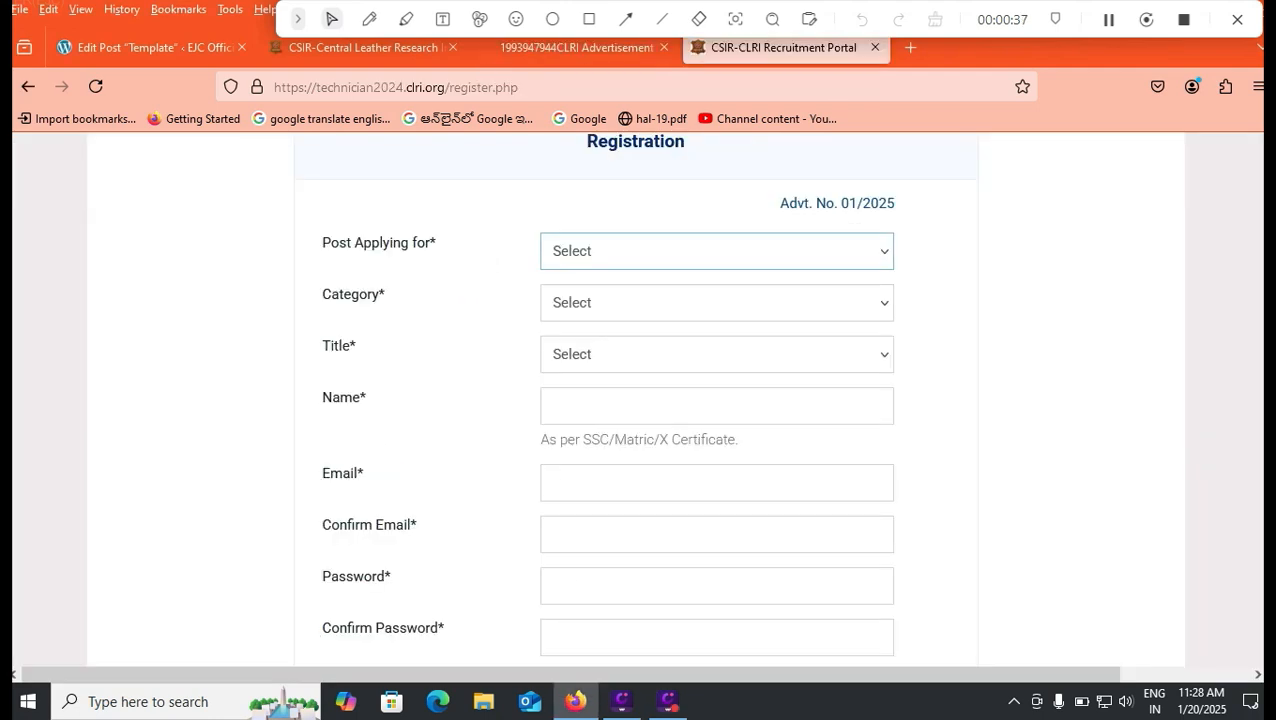
{"action": "key", "text": "alt+Down"}
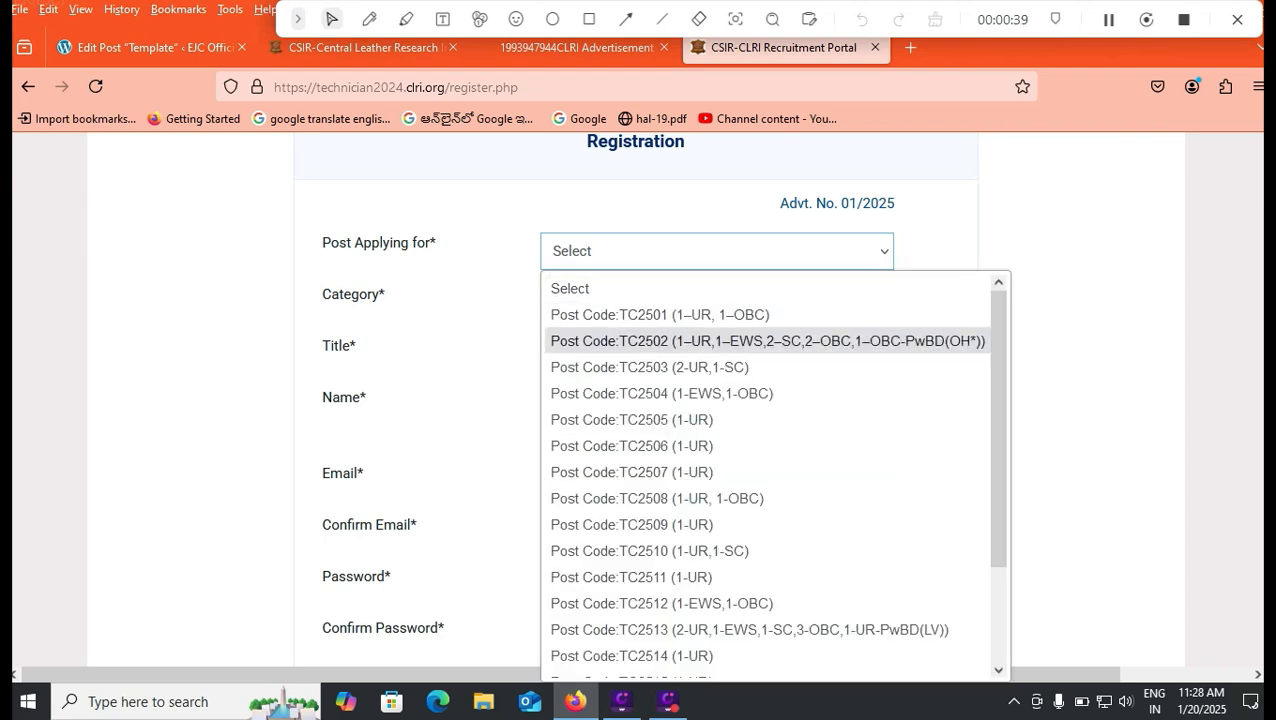
{"action": "key", "text": "Return"}
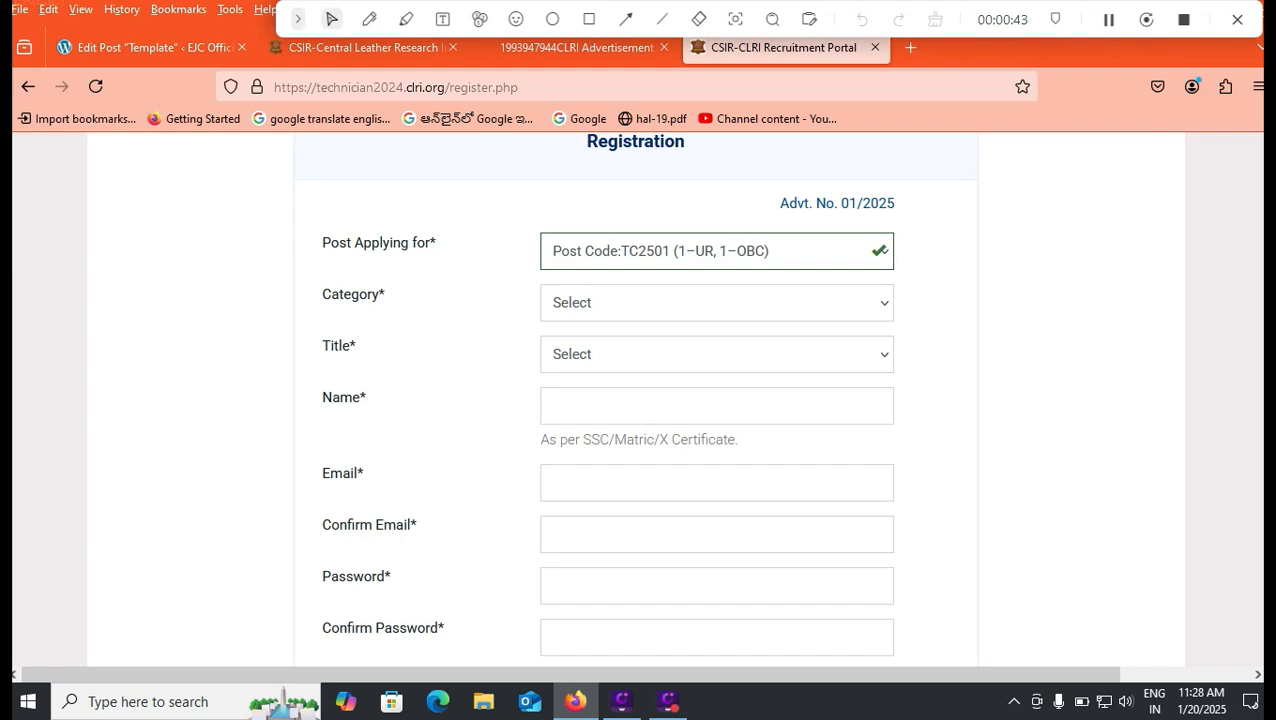
{"action": "key", "text": "ctrl+shift+Tab"}
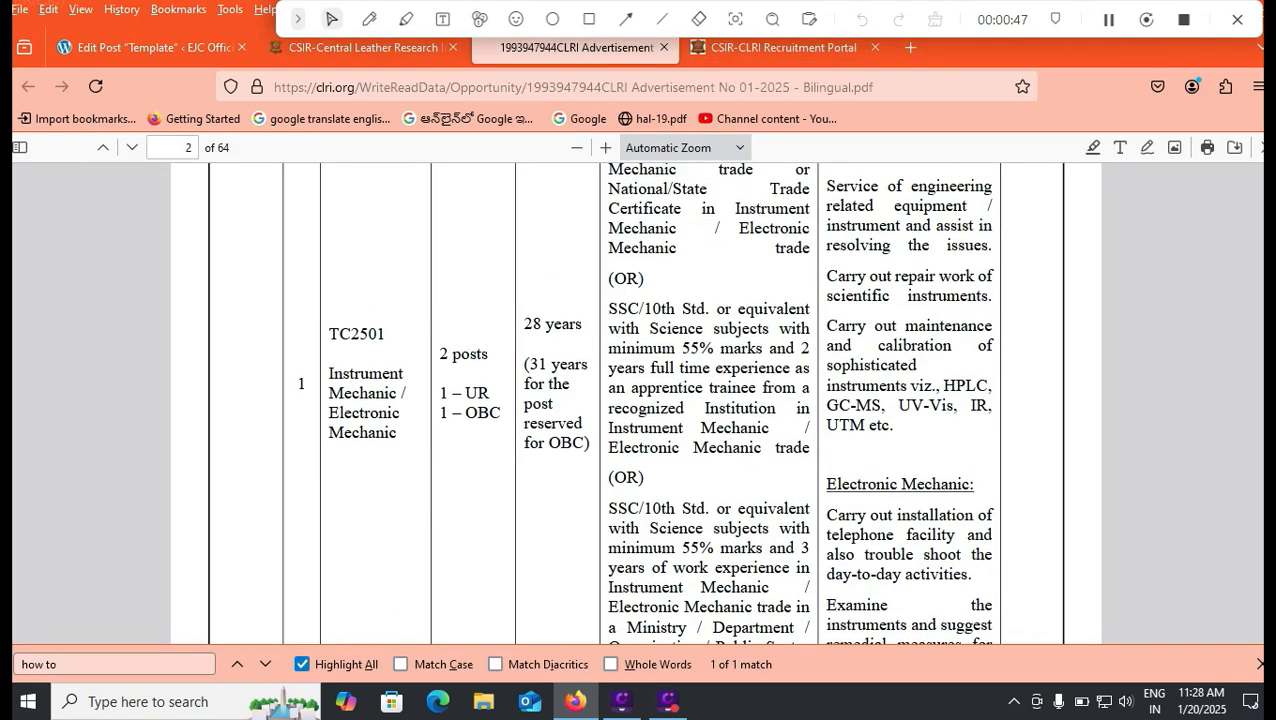
{"action": "key", "text": "ctrl+Tab"}
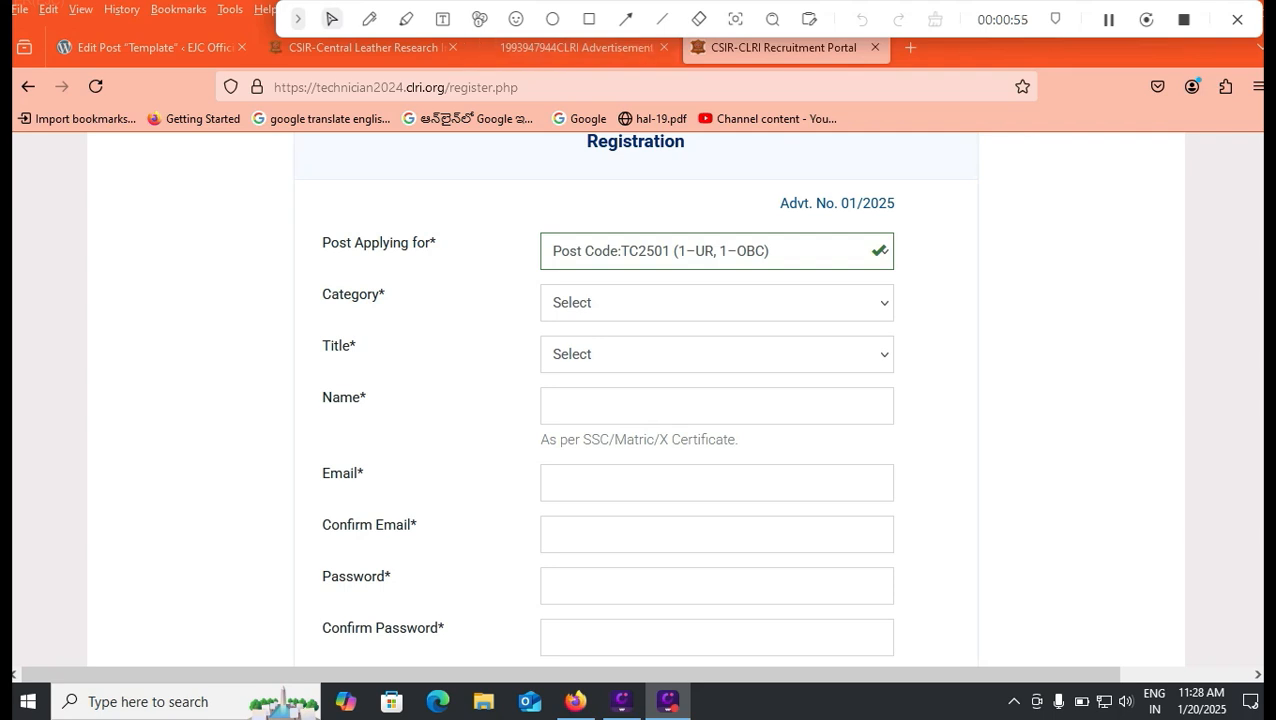
Step: Set the category to SC and the title to Mr
{"action": "left_click", "coordinate": [716, 302]}
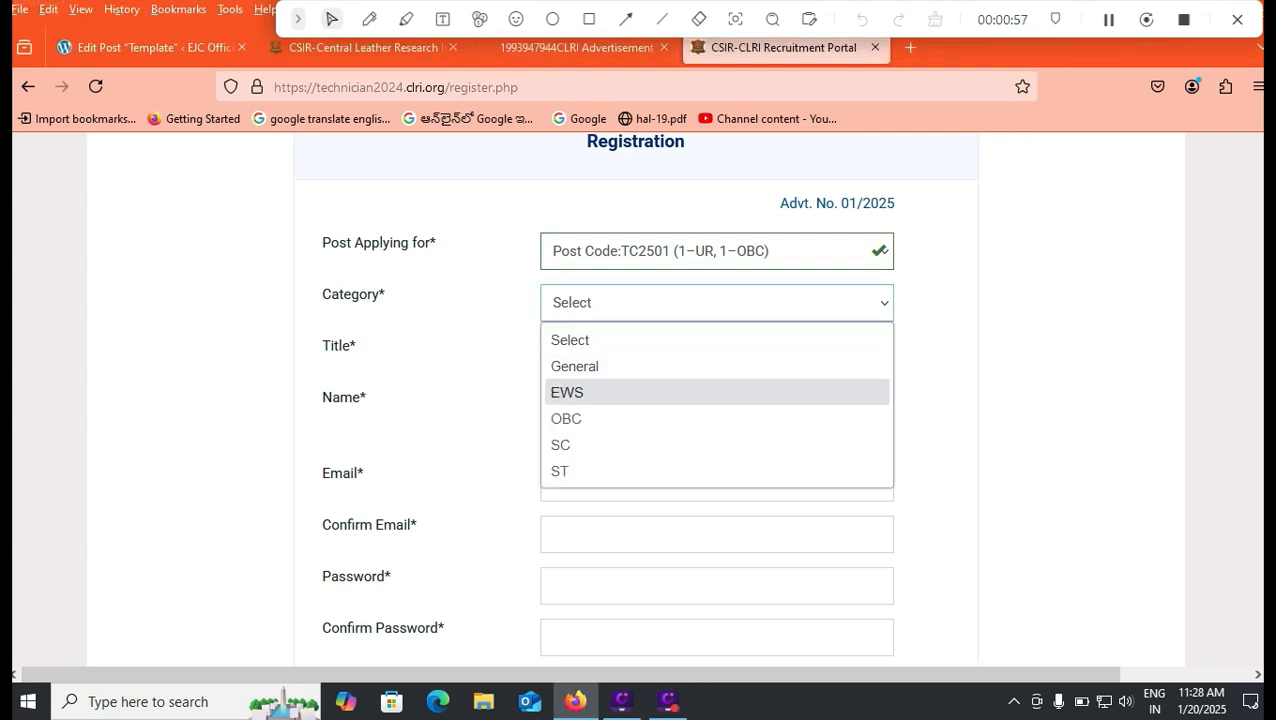
{"action": "key", "text": "Down"}
{"action": "key", "text": "Down"}
{"action": "key", "text": "Up"}
{"action": "key", "text": "Up"}
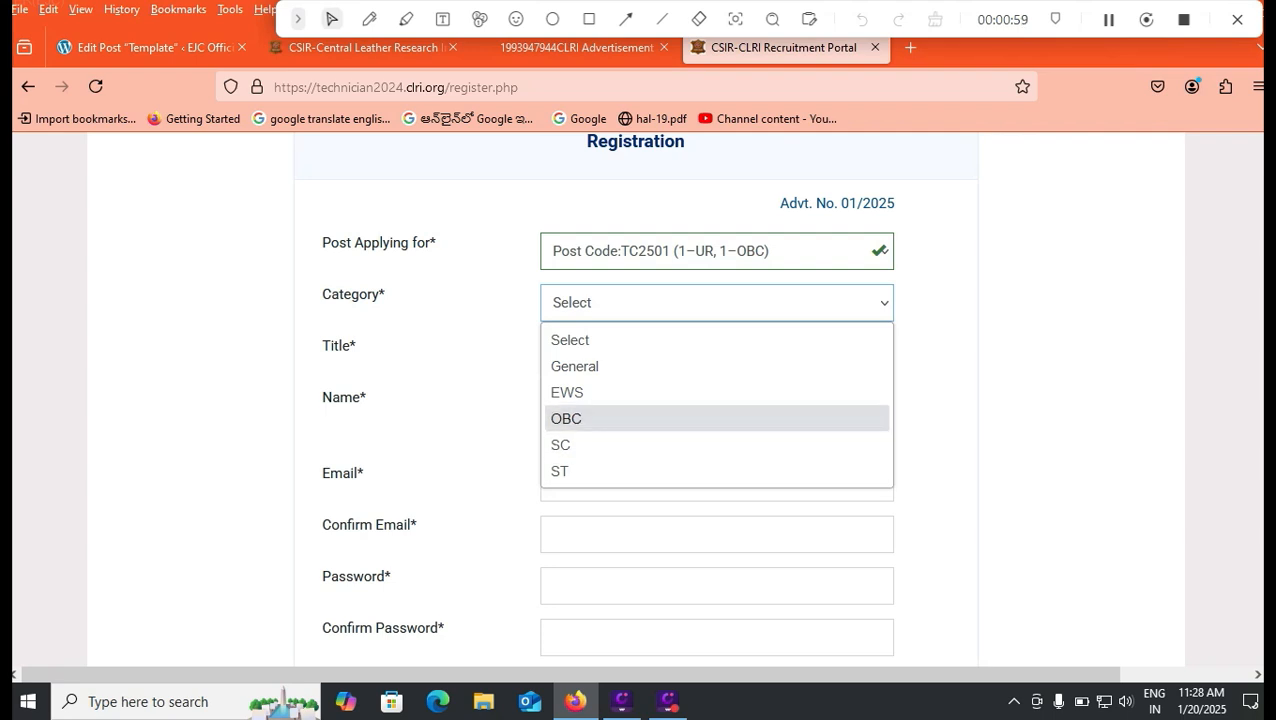
{"action": "key", "text": "Down"}
{"action": "key", "text": "Return"}
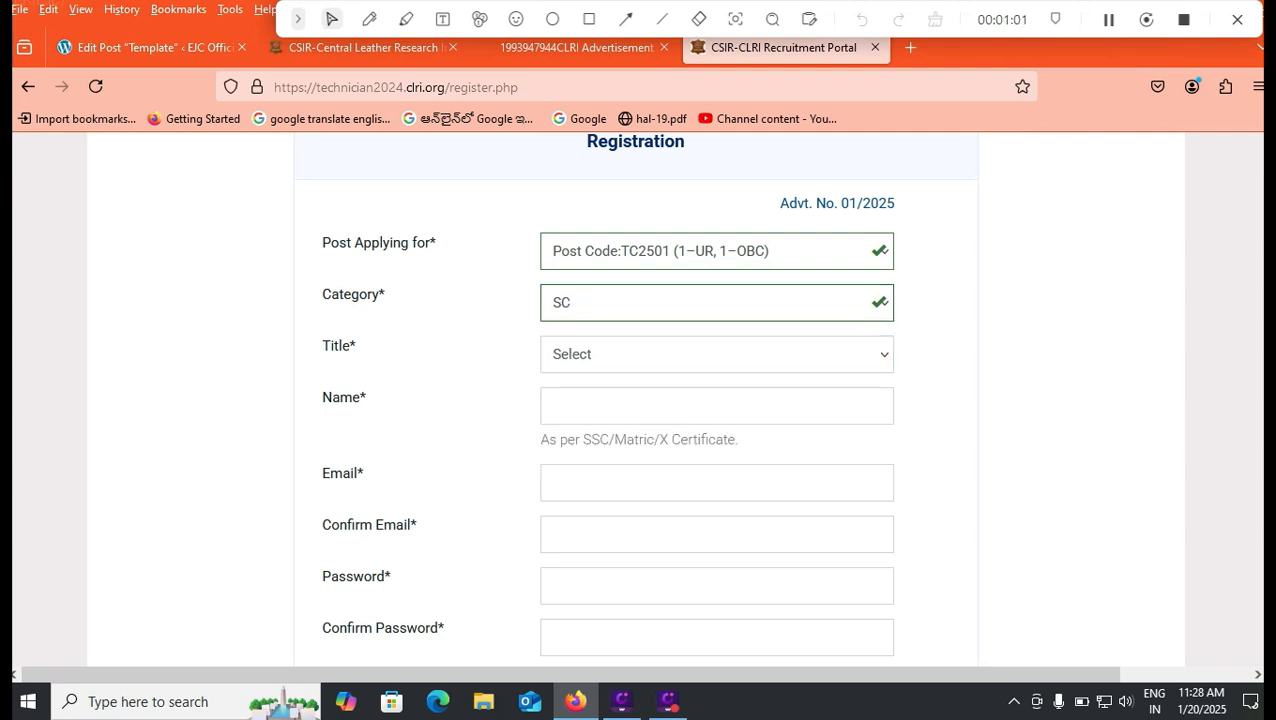
{"action": "key", "text": "Tab"}
{"action": "key", "text": "alt+Down"}
{"action": "key", "text": "Down"}
{"action": "key", "text": "Return"}
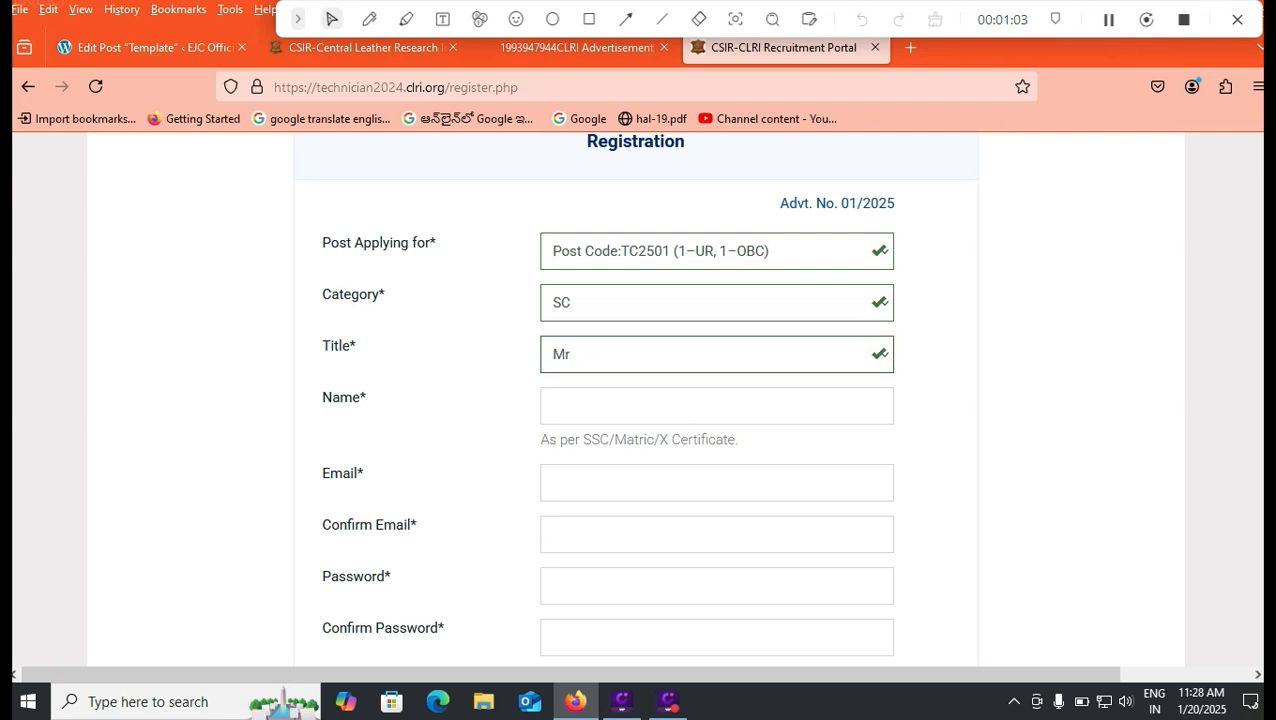
Step: Enter the applicant's full name, then the e-mail address and its confirmation
{"action": "key", "text": "Tab"}
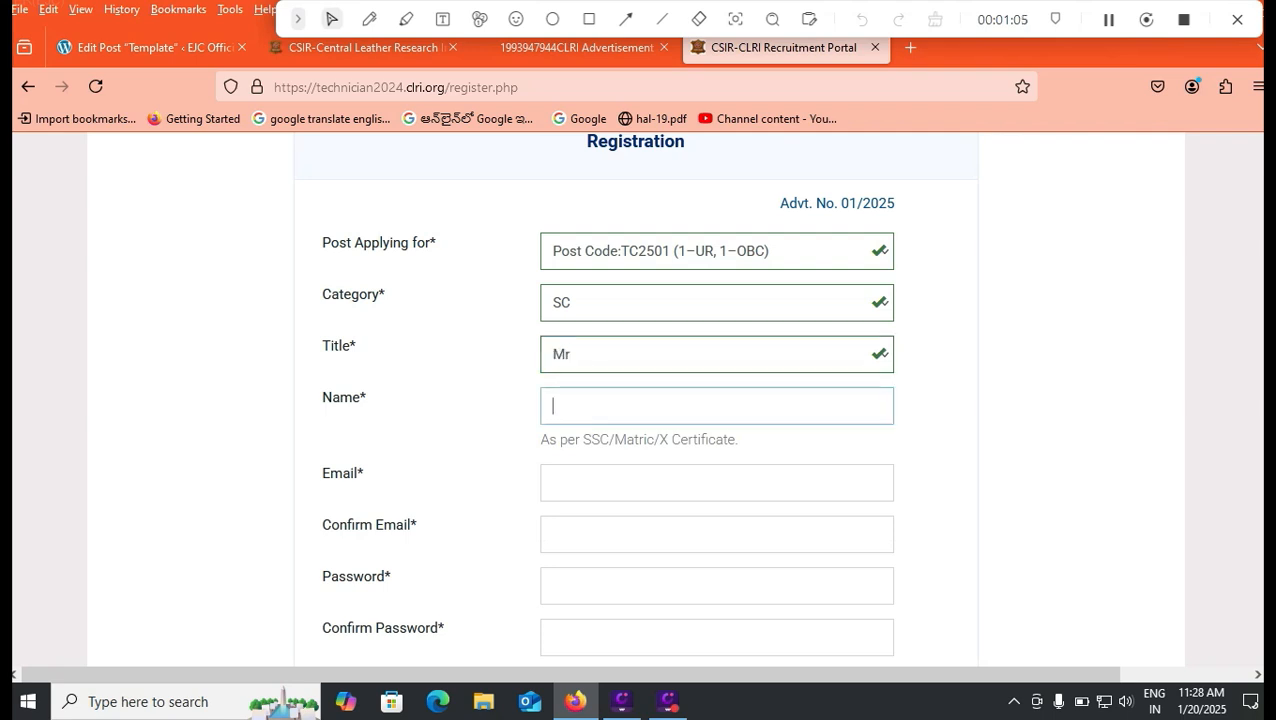
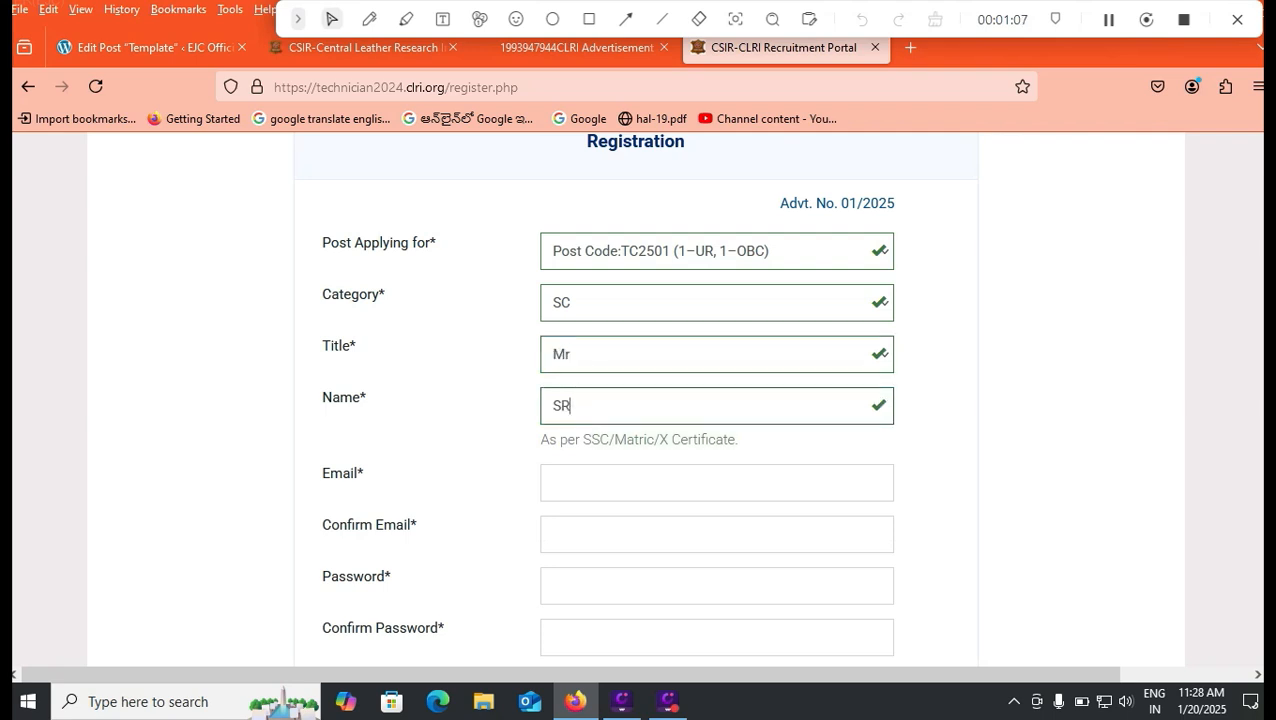
{"action": "key", "text": "Tab"}
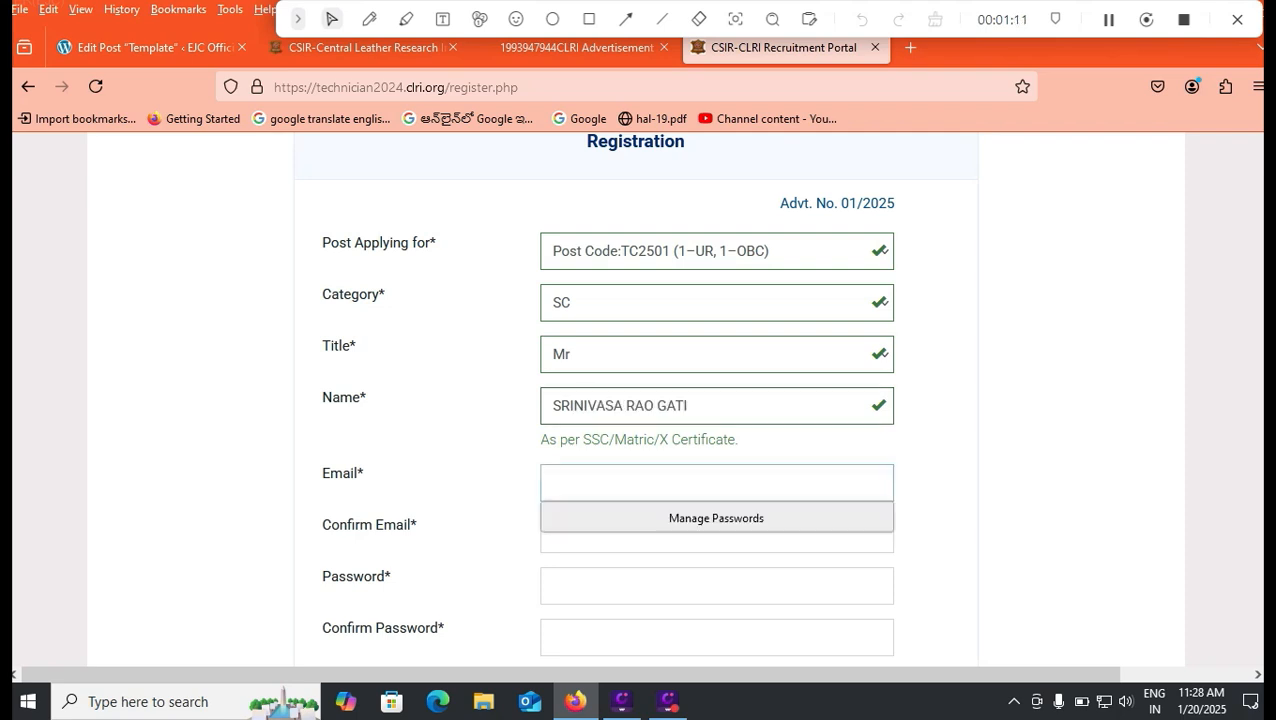
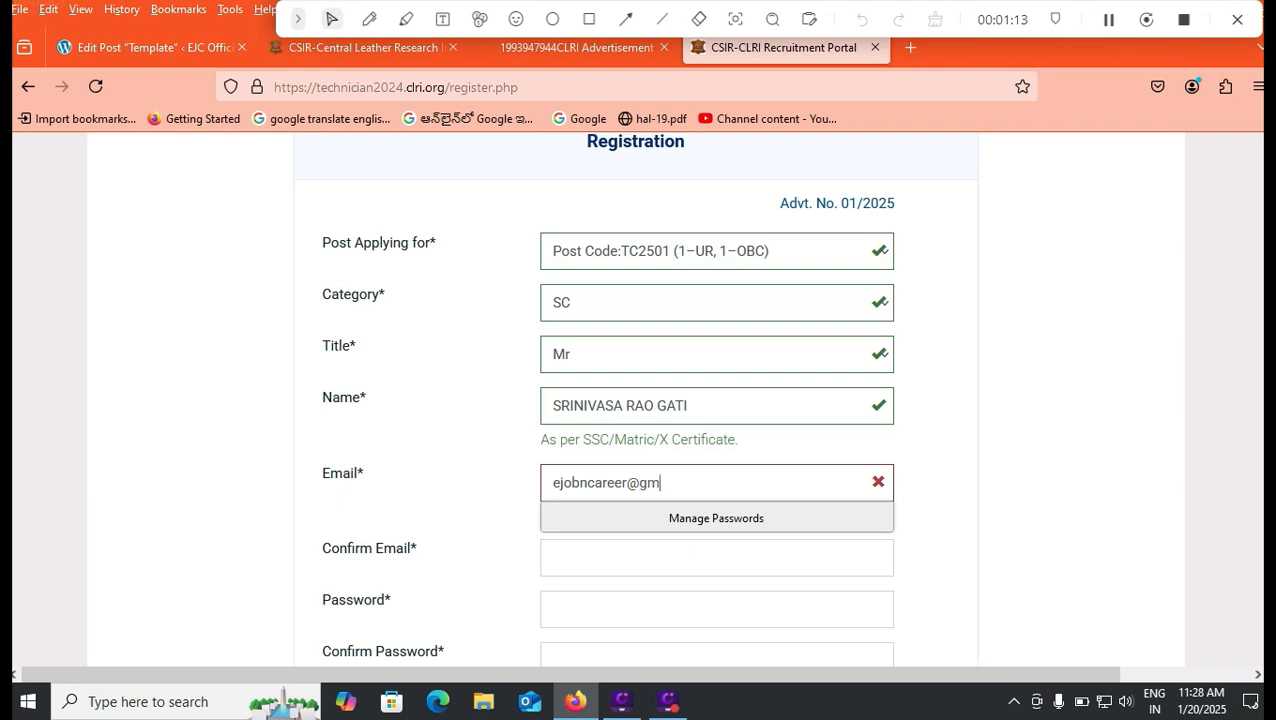
{"action": "key", "text": "Tab"}
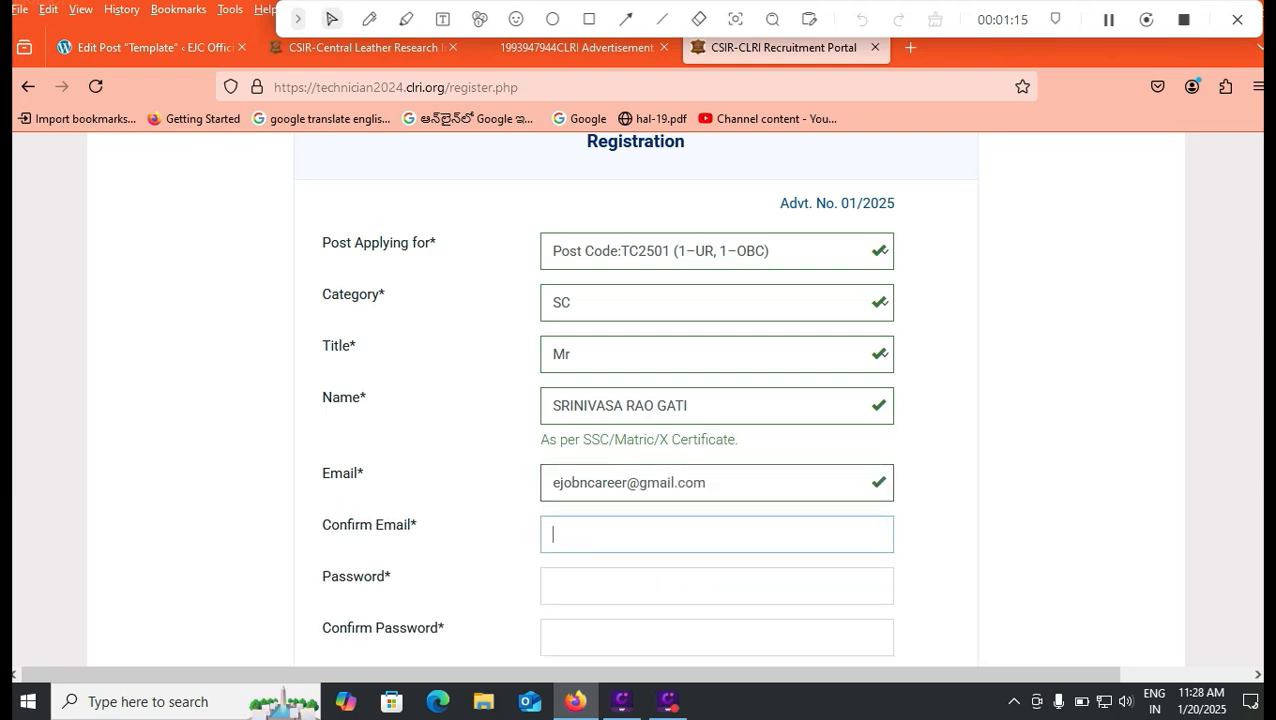
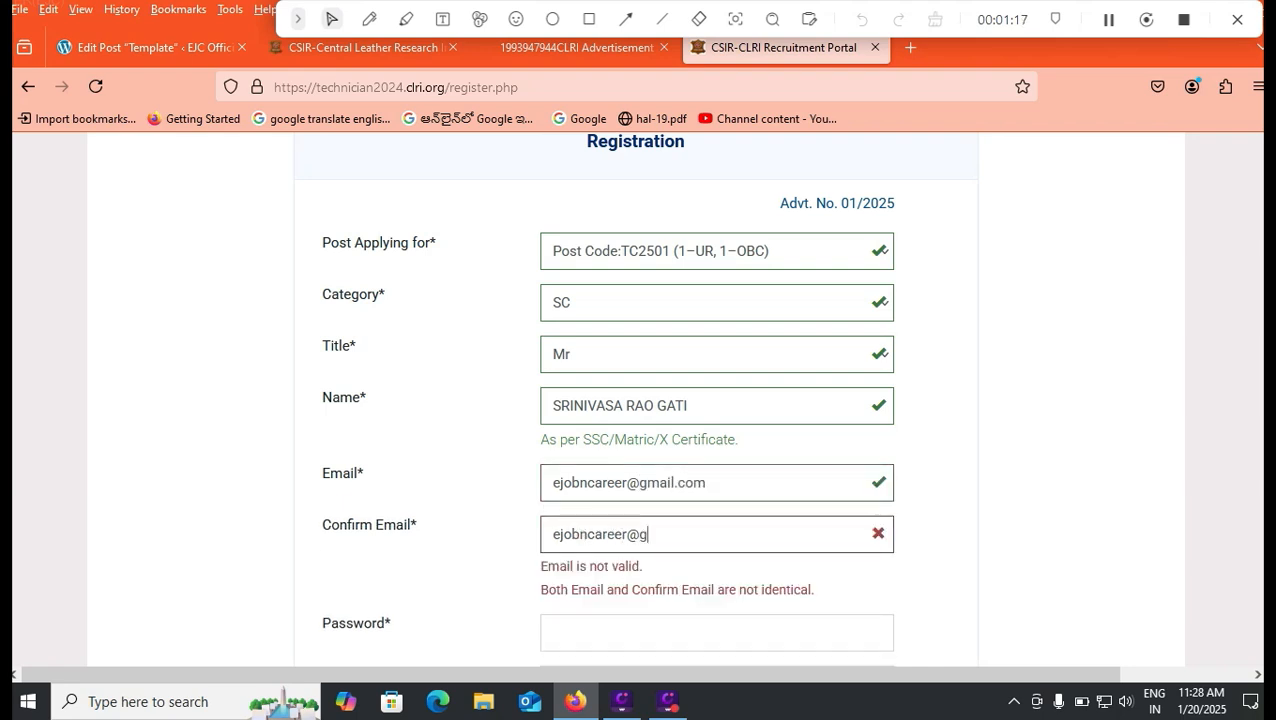
Step: Enter a trial password and move on to the Confirm Password field
{"action": "key", "text": "Tab"}
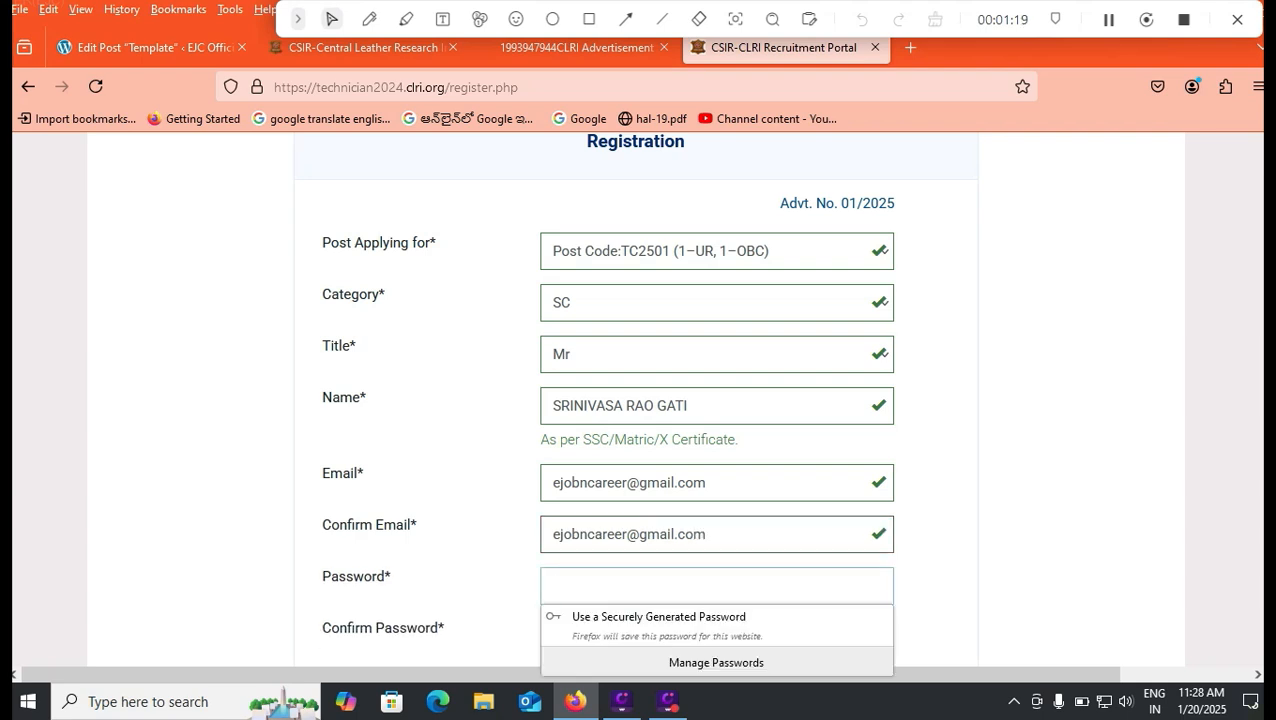
{"action": "type", "text": "abc"}
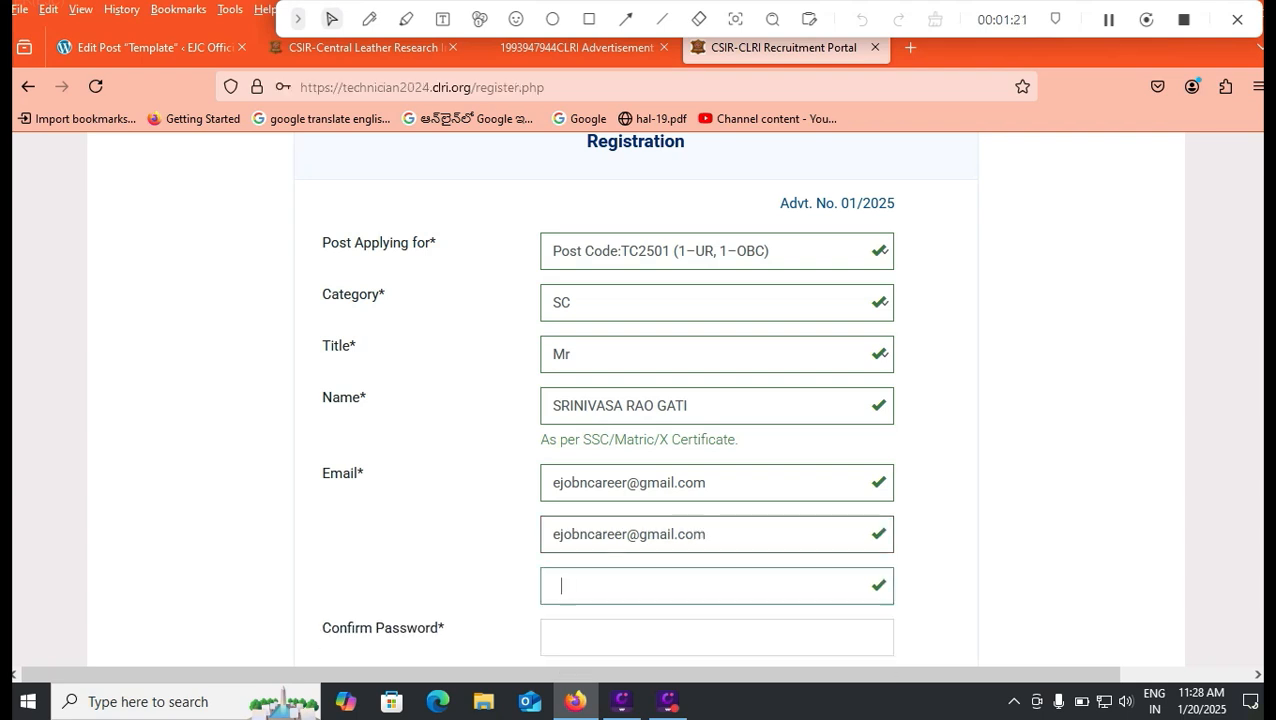
{"action": "key", "text": "Tab"}
{"action": "scroll", "coordinate": [636, 400], "scroll_direction": "down", "scroll_amount": 2}
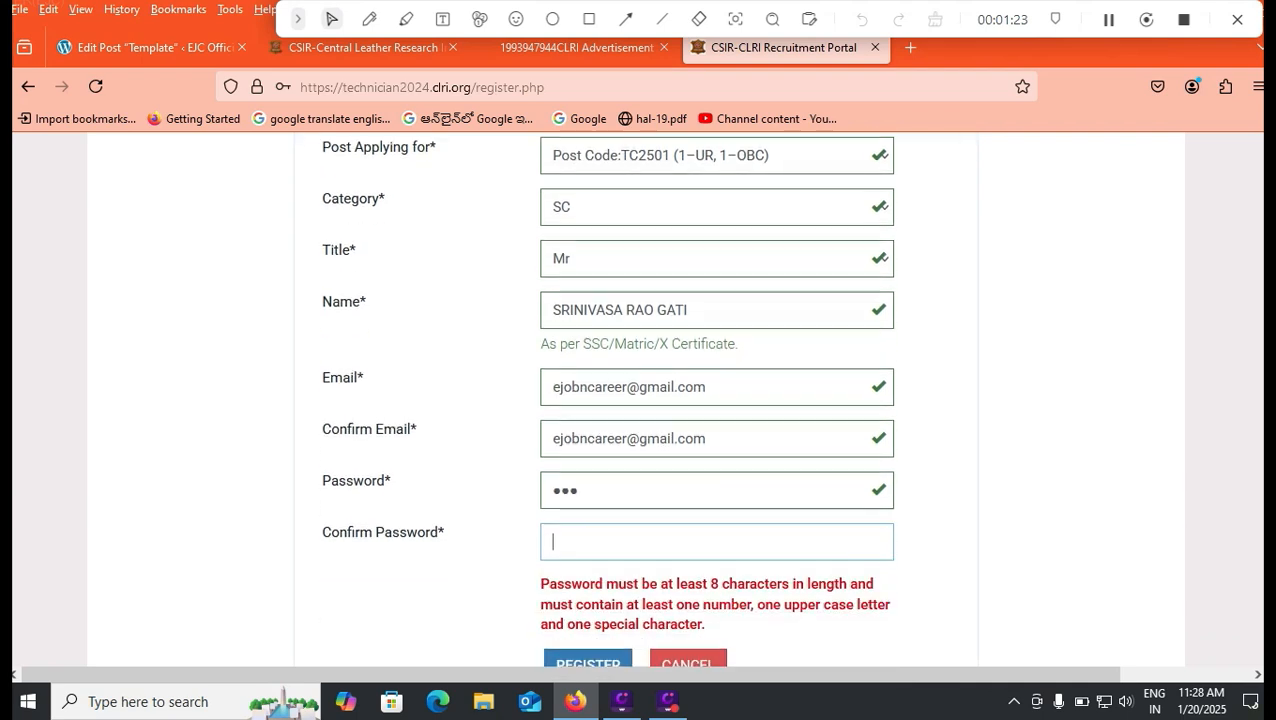
{"action": "scroll", "coordinate": [636, 400], "scroll_direction": "down", "scroll_amount": 2}
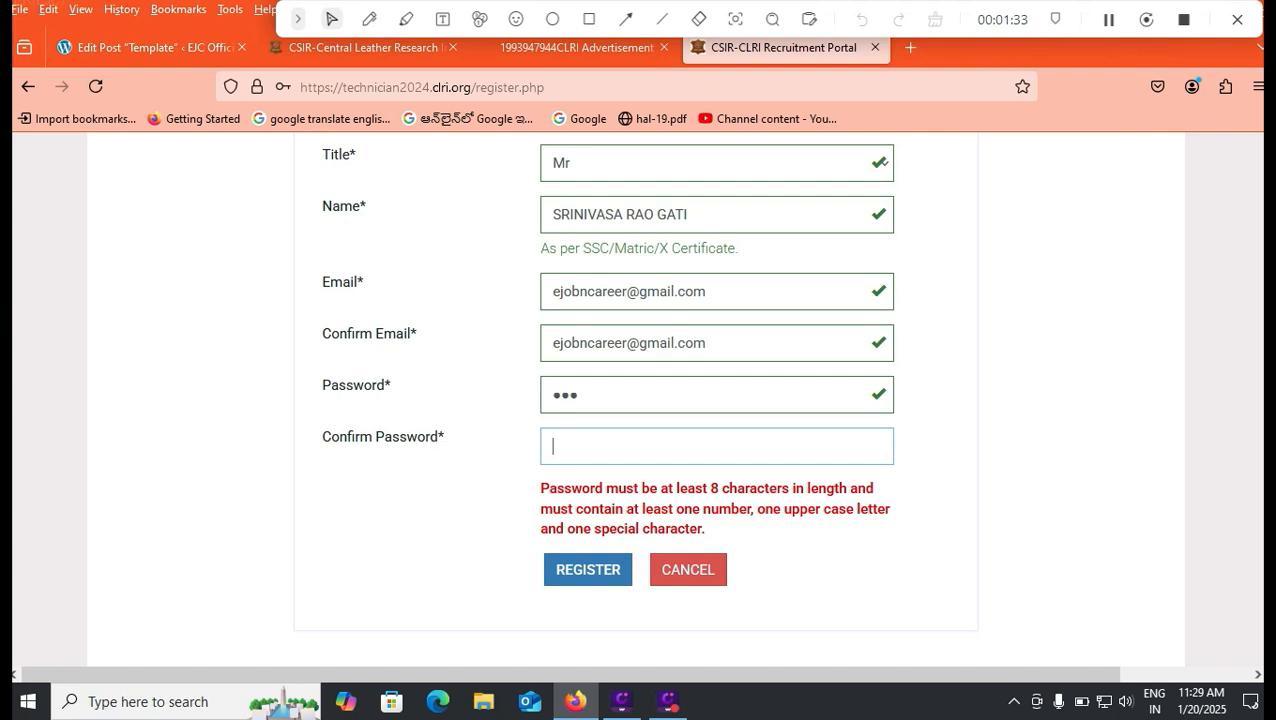
Step: In Notepad, capitalise the saved password's first letter and select the whole password for copying
{"action": "key", "text": "alt+Tab"}
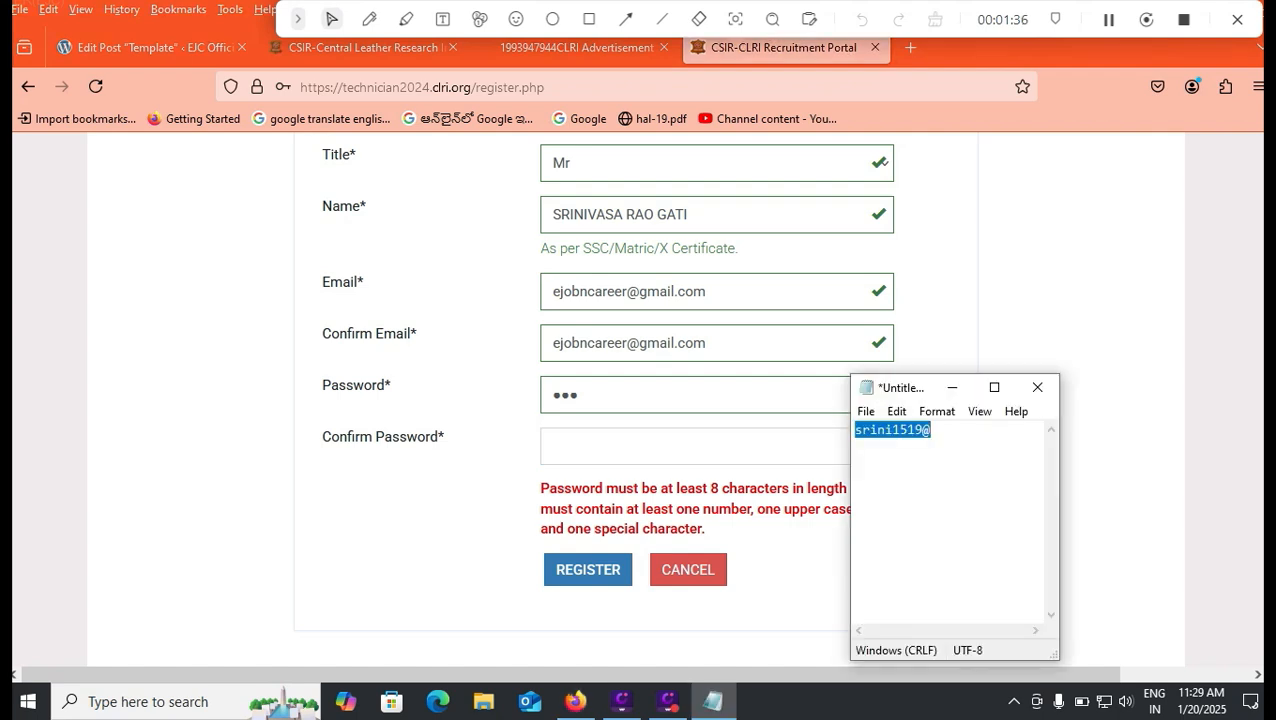
{"action": "key", "text": "Home"}
{"action": "key", "text": "shift+Right"}
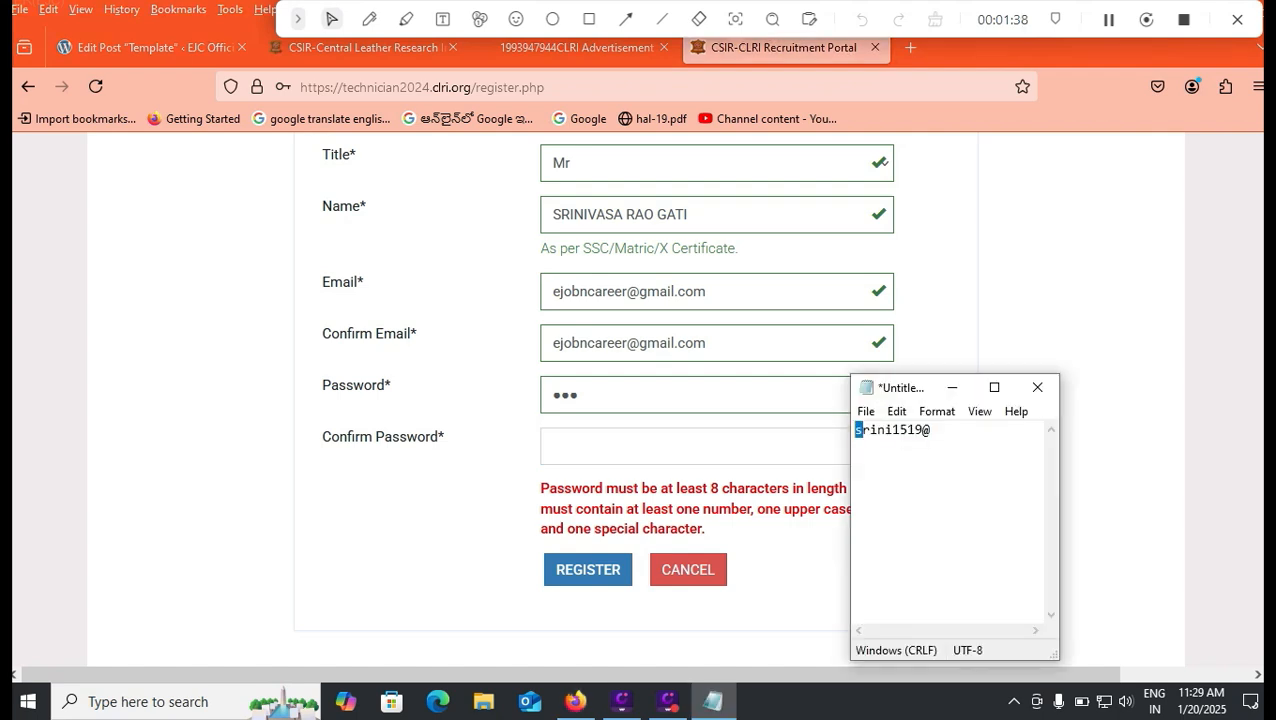
{"action": "type", "text": "S"}
{"action": "left_click", "coordinate": [904, 429]}
{"action": "key", "text": "ctrl+a"}
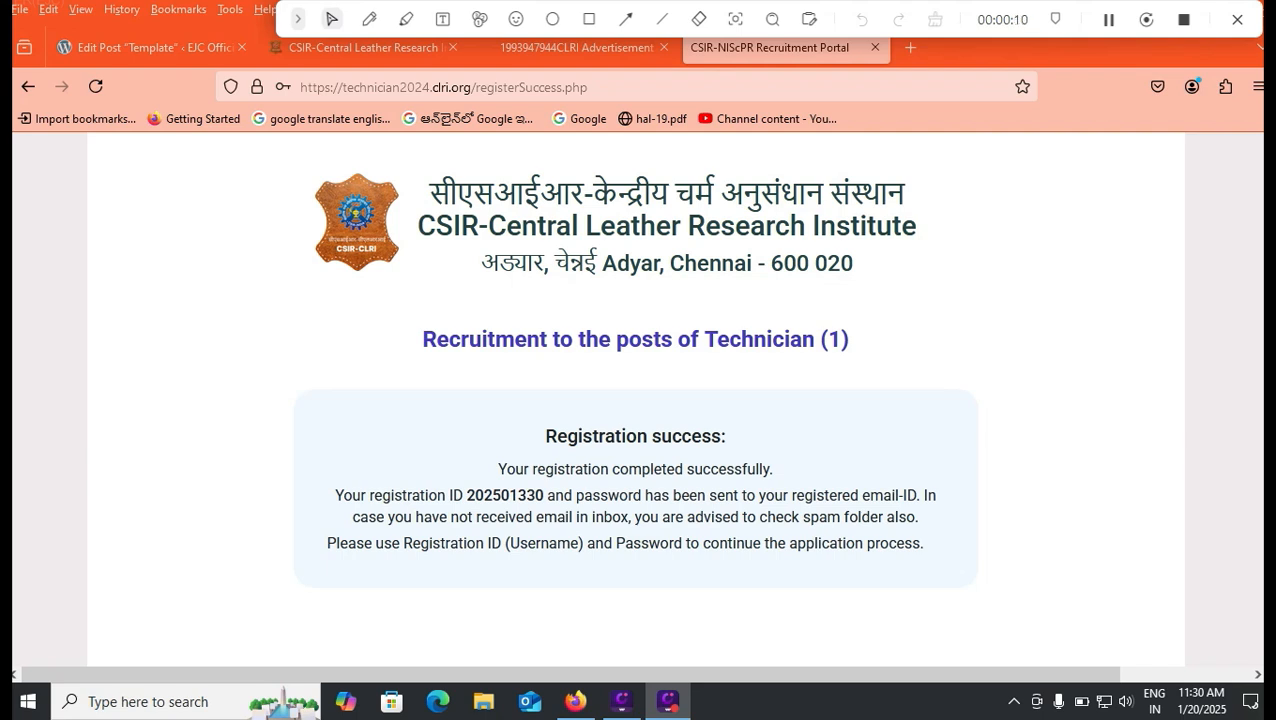
Step: Return to the login page and begin entering the Registration ID and password
{"action": "scroll", "coordinate": [635, 588], "scroll_direction": "down", "scroll_amount": 2}
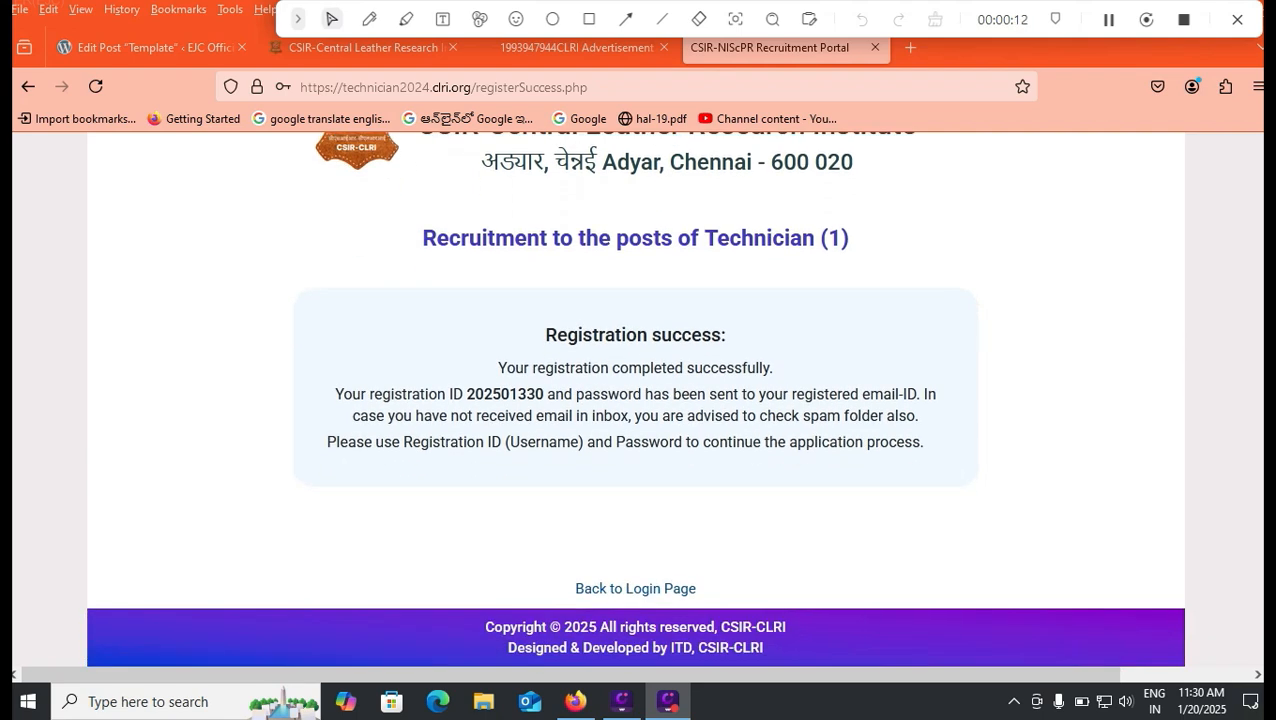
{"action": "left_click", "coordinate": [635, 588]}
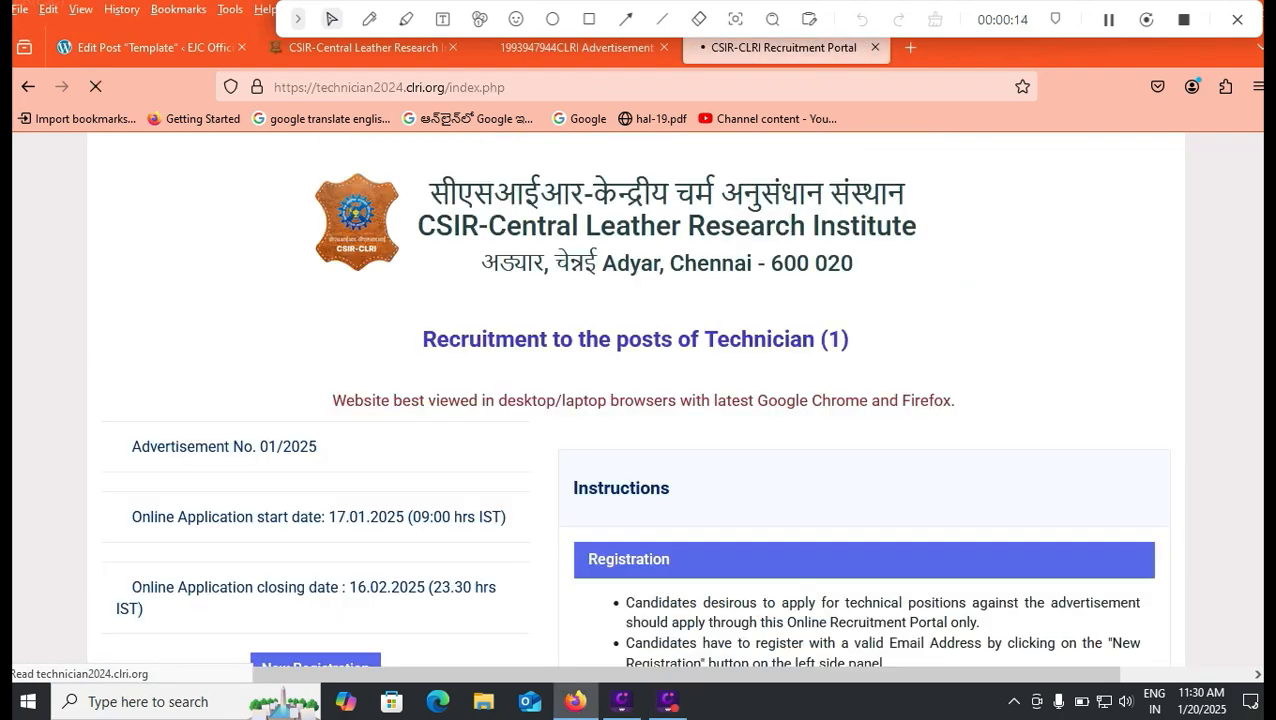
{"action": "scroll", "coordinate": [635, 400], "scroll_direction": "down", "scroll_amount": 5}
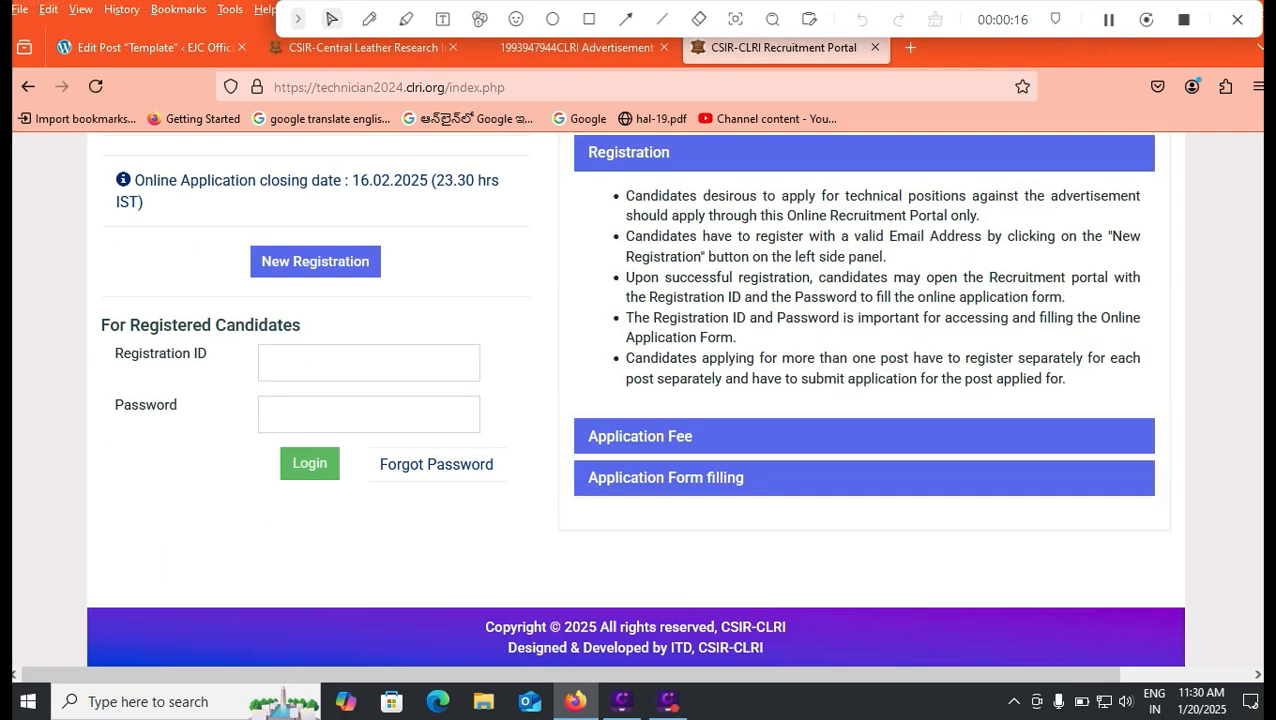
{"action": "left_click", "coordinate": [300, 362]}
{"action": "left_click", "coordinate": [300, 414]}
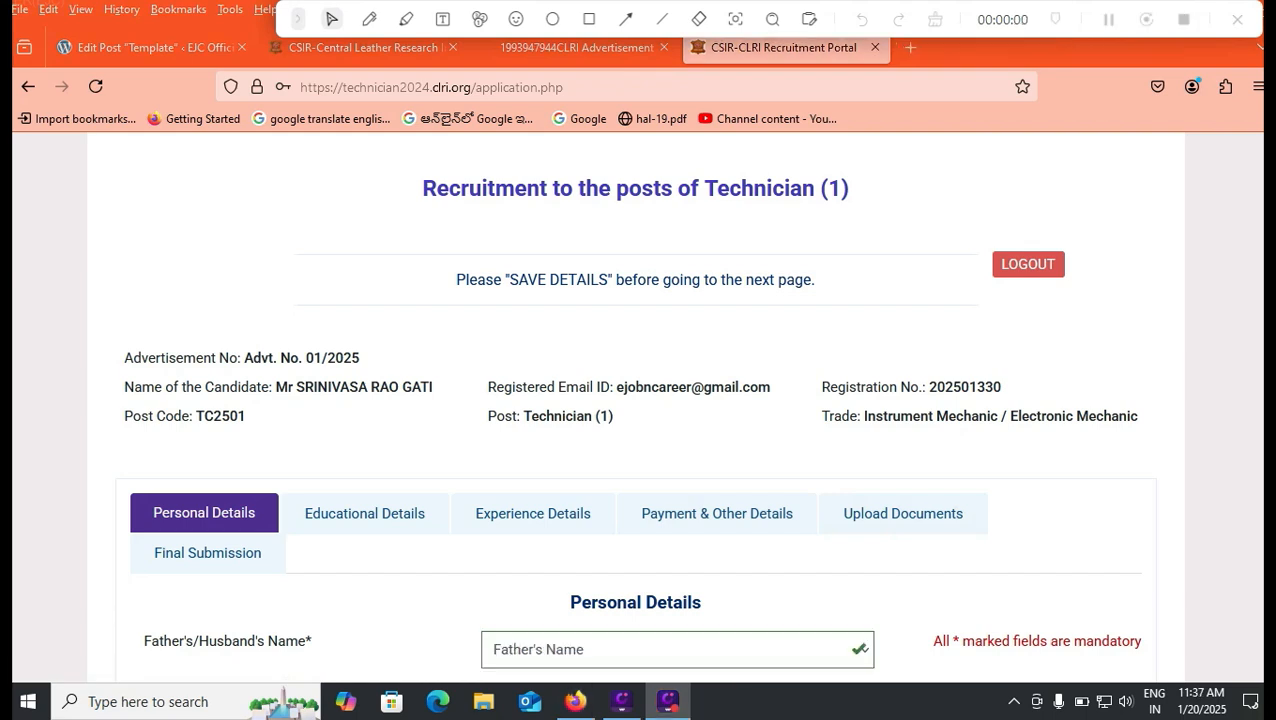
Step: Keep Father's Name as the Father's/Husband's Name option
{"action": "scroll", "coordinate": [638, 450], "scroll_direction": "down", "scroll_amount": 2}
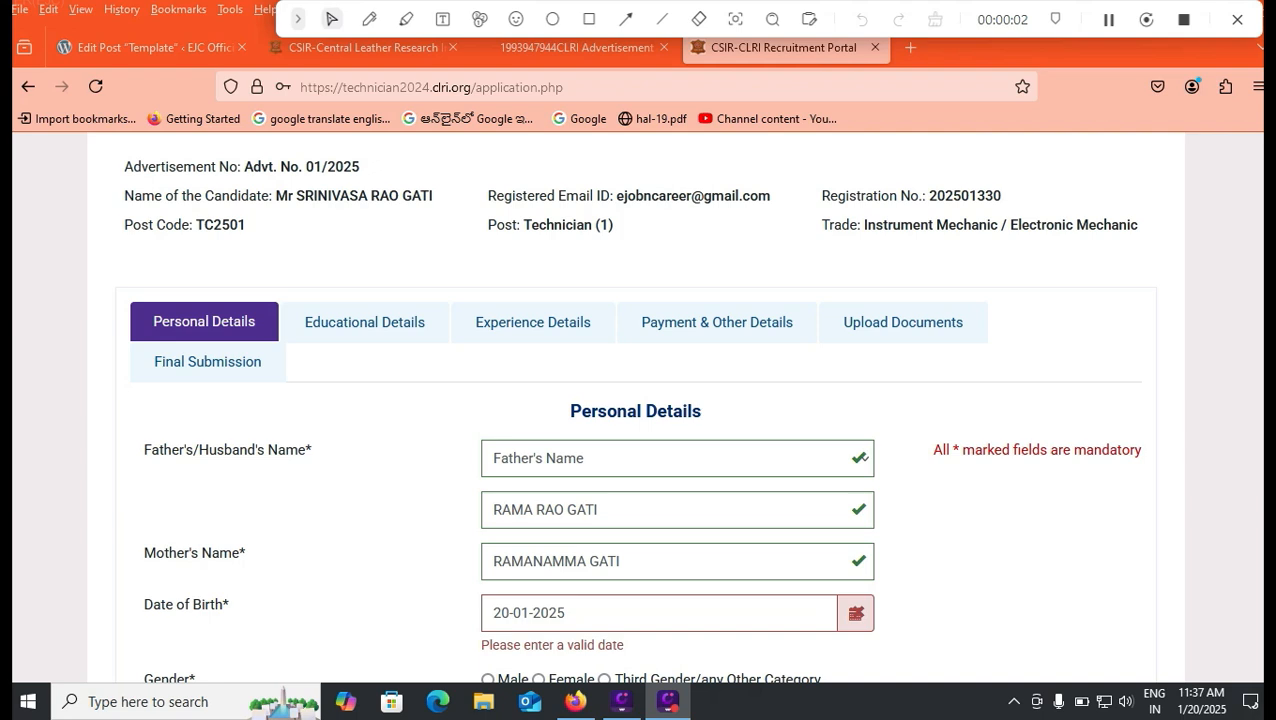
{"action": "left_click", "coordinate": [860, 458]}
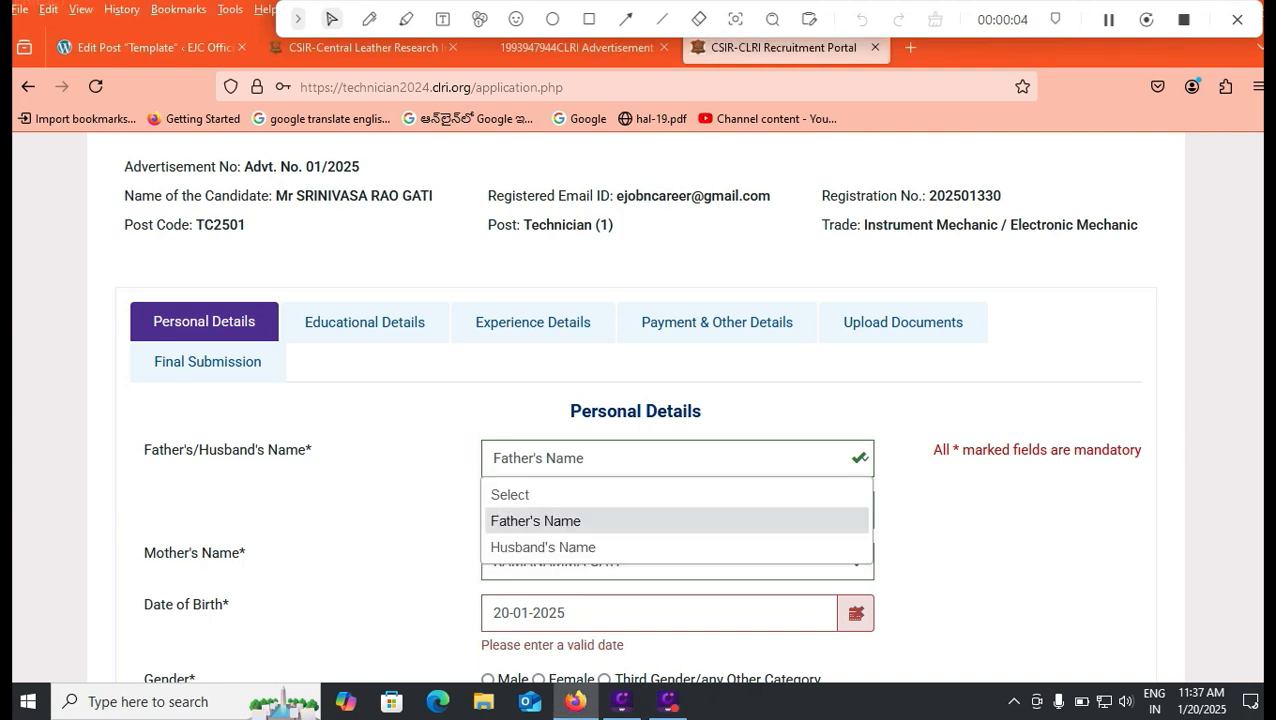
{"action": "key", "text": "Escape"}
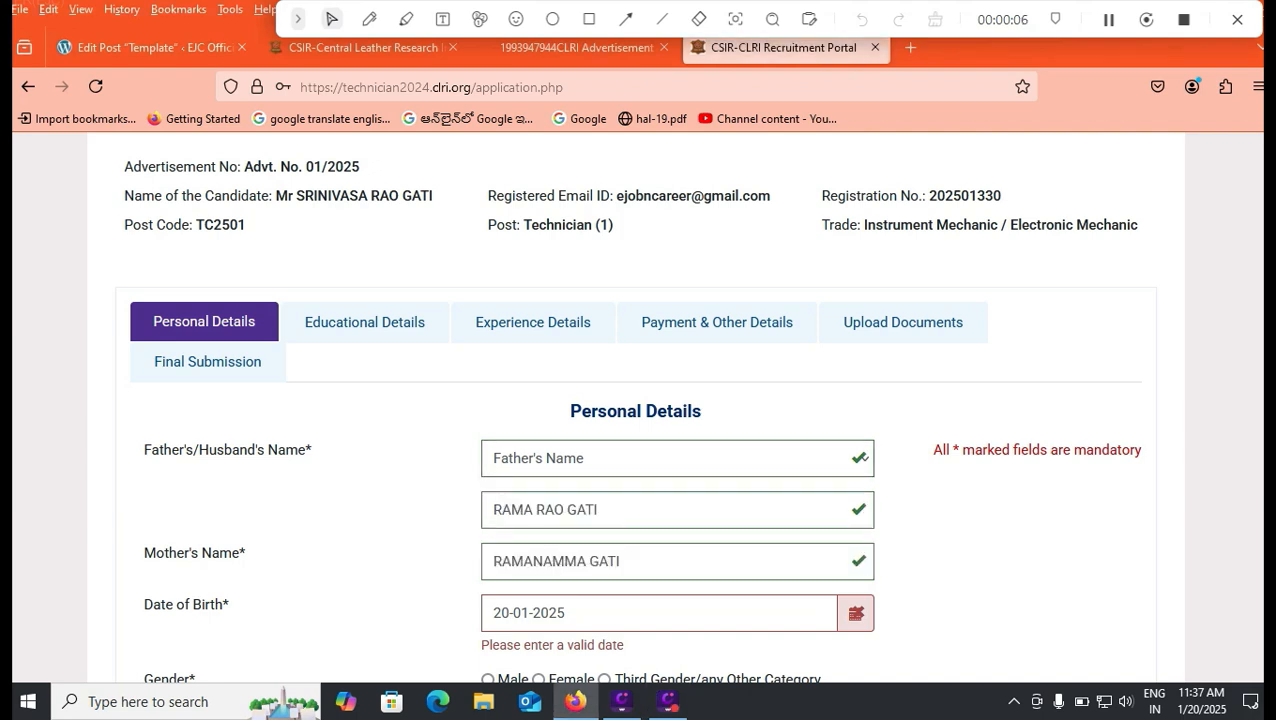
Step: Set the date of birth to 03-02-2000 in the calendar, then bring up the advertisement PDF
{"action": "scroll", "coordinate": [637, 420], "scroll_direction": "down", "scroll_amount": 2}
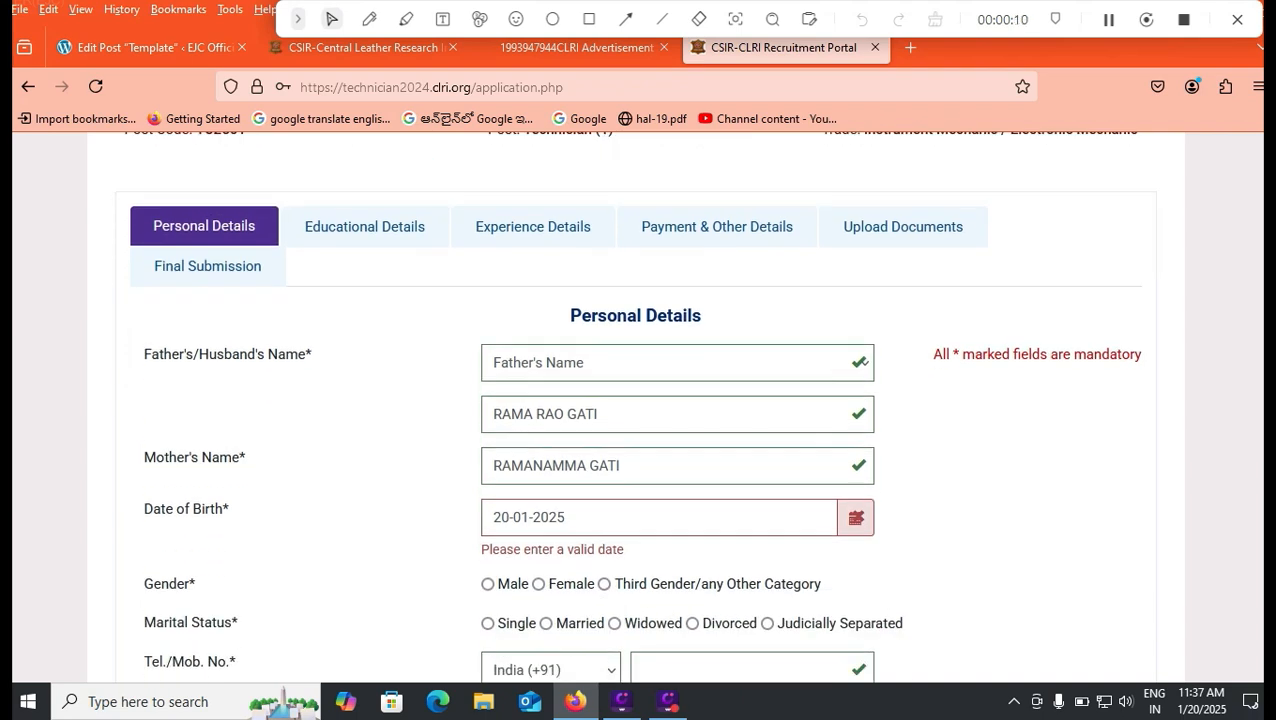
{"action": "left_click", "coordinate": [566, 517]}
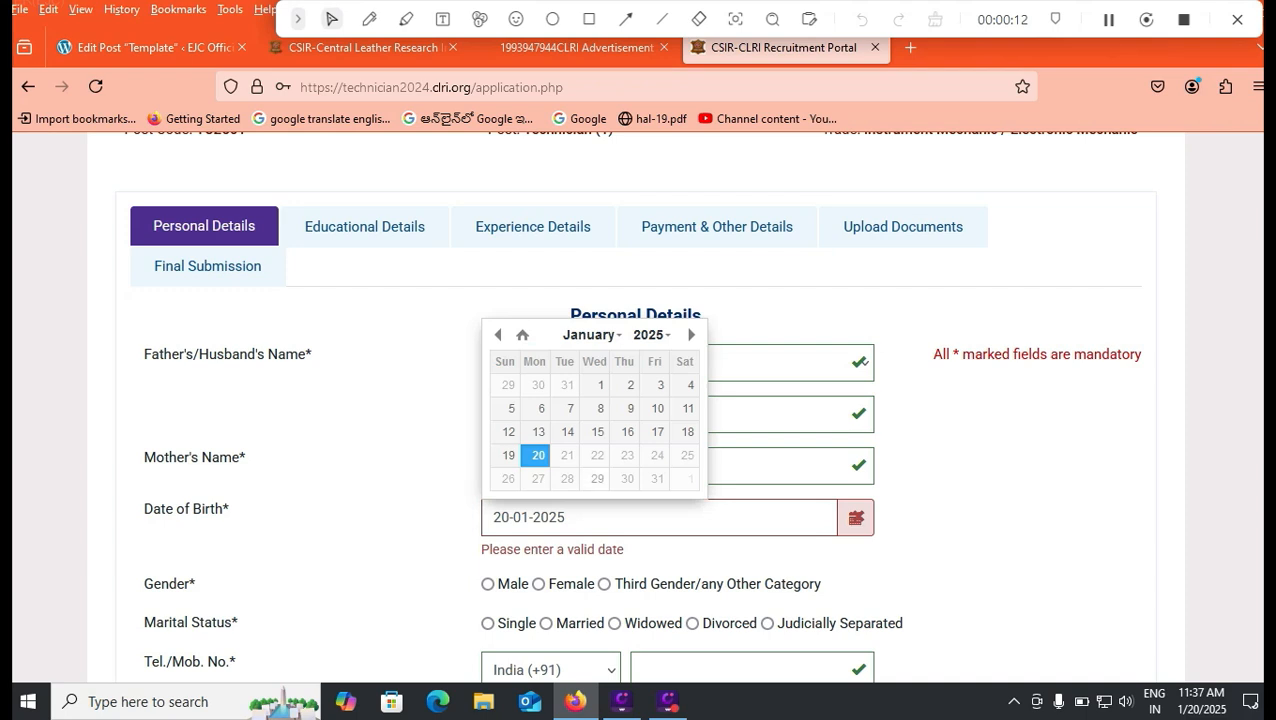
{"action": "left_click", "coordinate": [650, 335]}
{"action": "scroll", "coordinate": [650, 412], "scroll_direction": "down", "scroll_amount": 3}
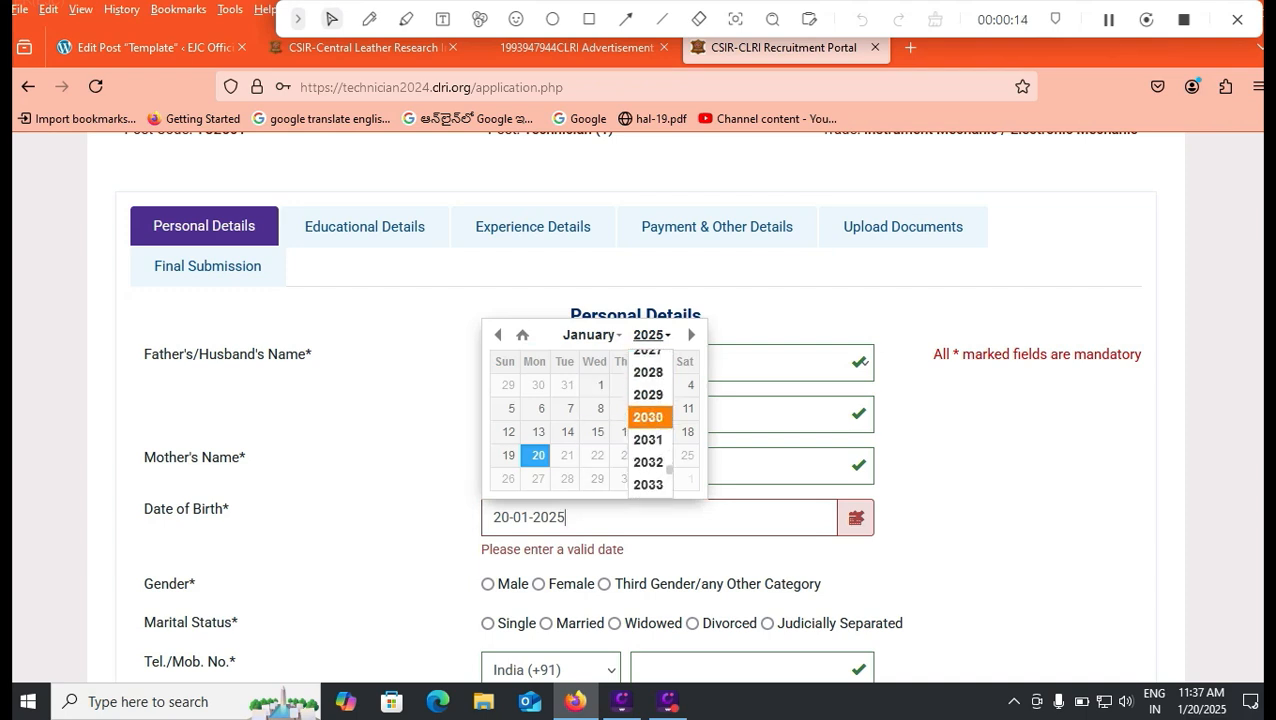
{"action": "scroll", "coordinate": [648, 417], "scroll_direction": "up", "scroll_amount": 5}
{"action": "scroll", "coordinate": [648, 420], "scroll_direction": "down", "scroll_amount": 2}
{"action": "scroll", "coordinate": [648, 425], "scroll_direction": "up", "scroll_amount": 2}
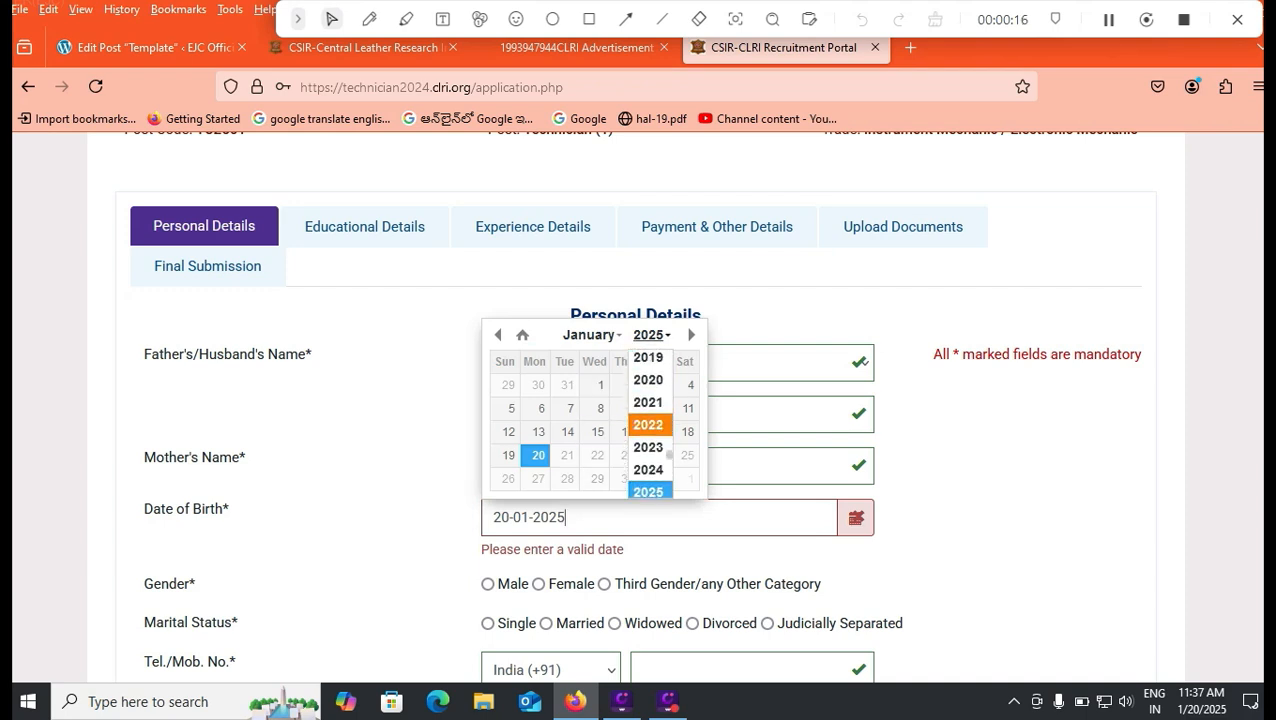
{"action": "scroll", "coordinate": [648, 425], "scroll_direction": "up", "scroll_amount": 5}
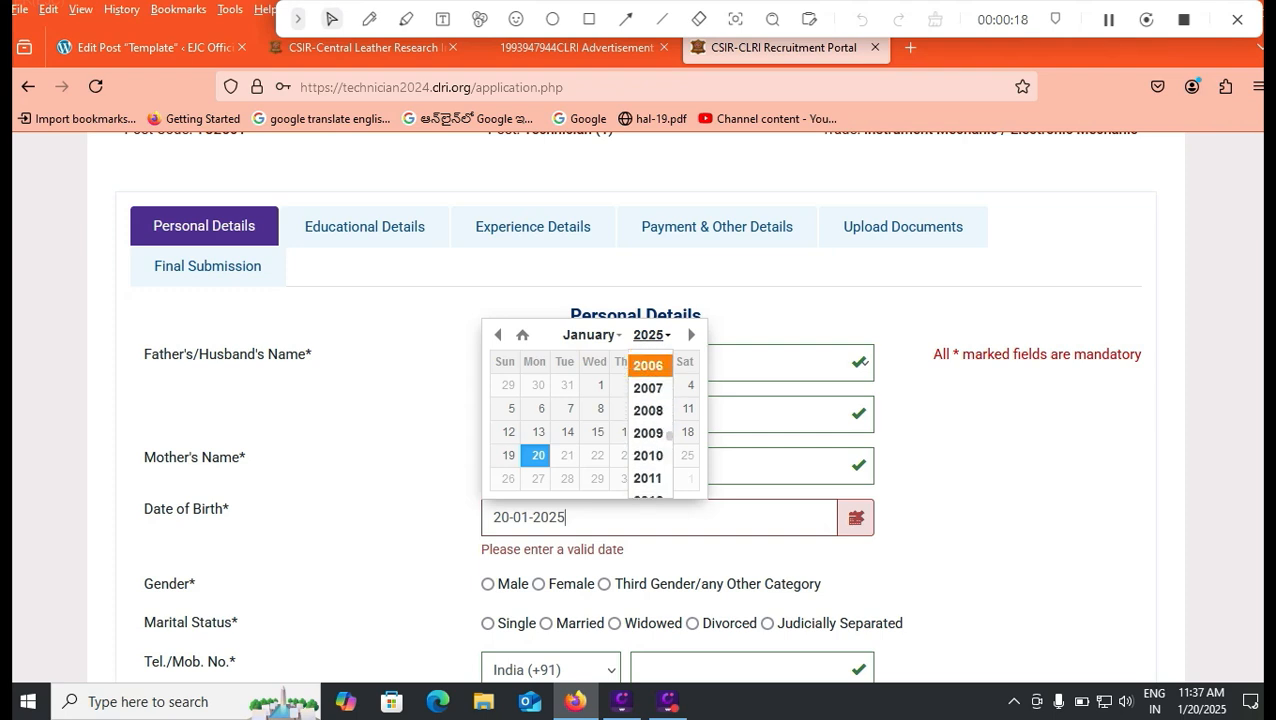
{"action": "scroll", "coordinate": [648, 420], "scroll_direction": "up", "scroll_amount": 3}
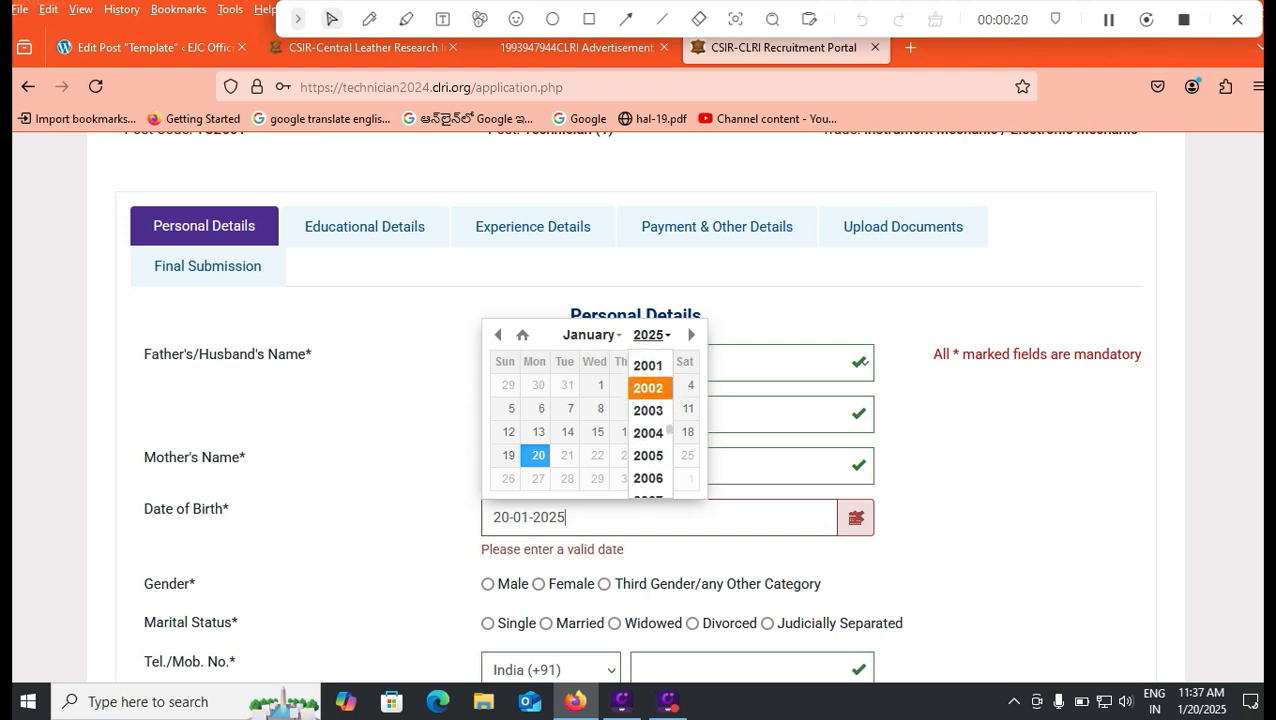
{"action": "scroll", "coordinate": [648, 388], "scroll_direction": "up", "scroll_amount": 2}
{"action": "left_click", "coordinate": [648, 364]}
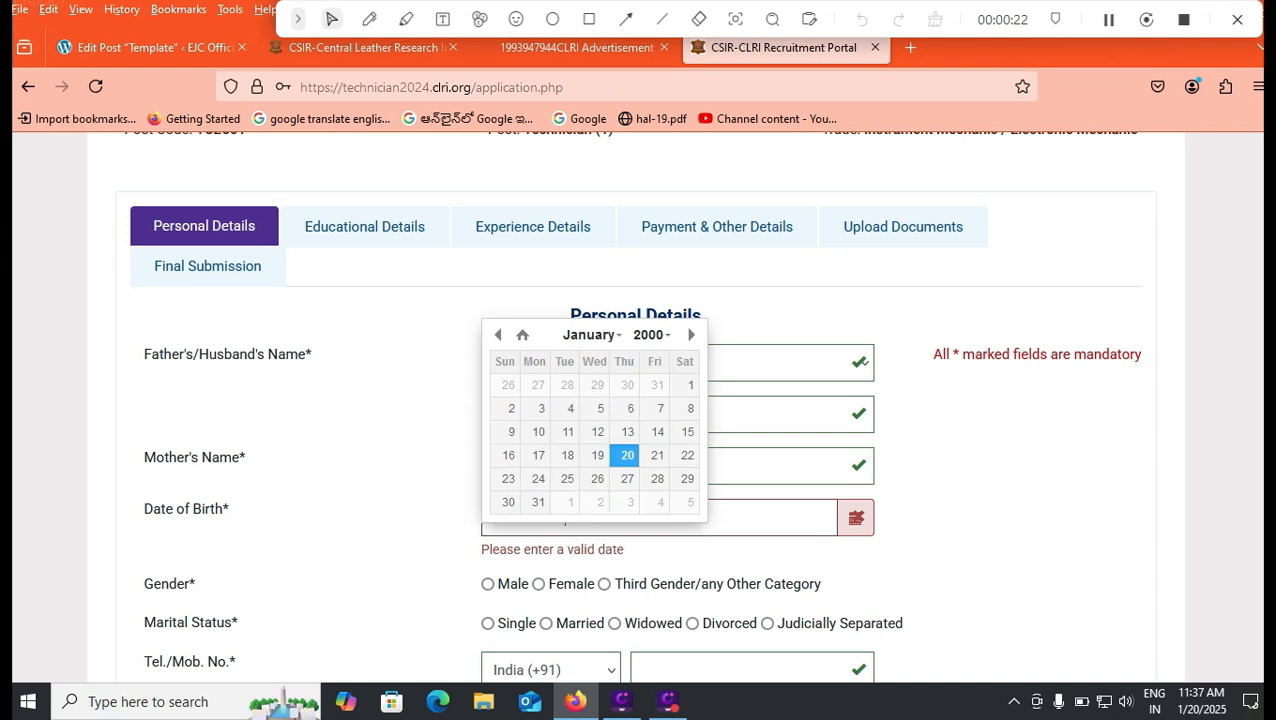
{"action": "left_click", "coordinate": [592, 334]}
{"action": "left_click", "coordinate": [594, 382]}
{"action": "left_click", "coordinate": [627, 385]}
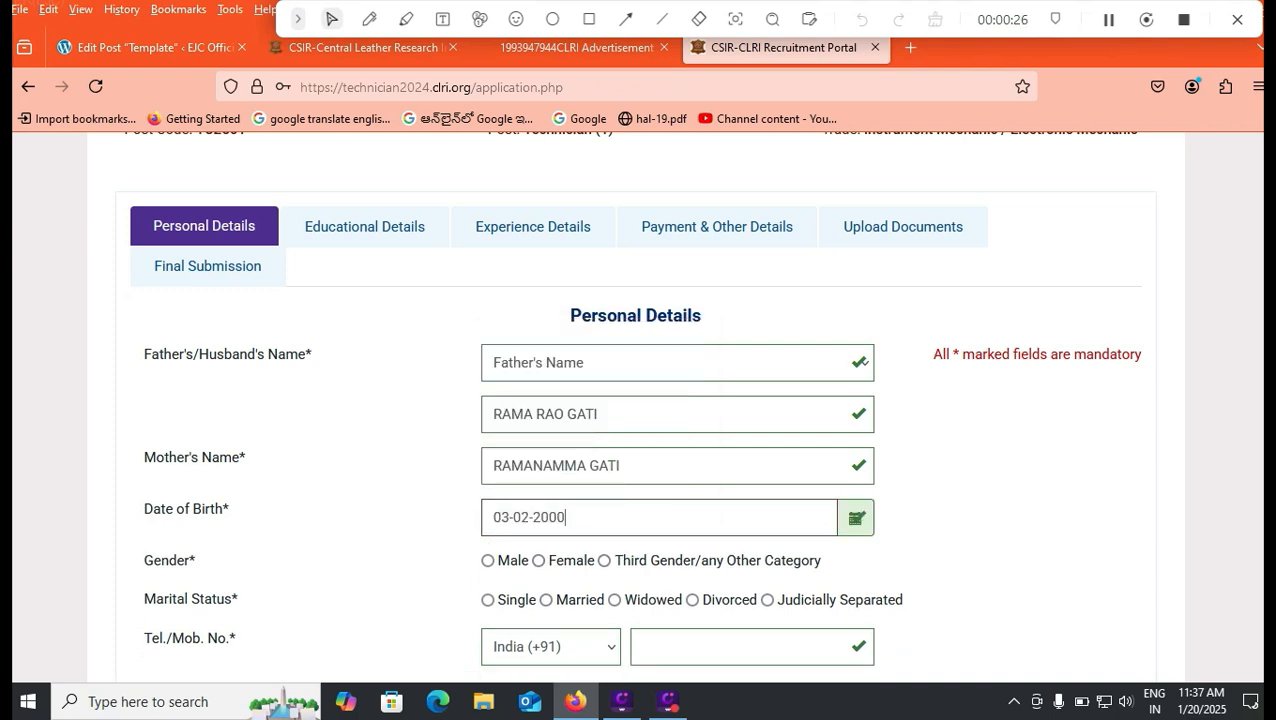
{"action": "left_click", "coordinate": [577, 48]}
Step: Jump to page 1 of the advertisement and highlight the Technician post's 28-year age limit
{"action": "scroll", "coordinate": [636, 402], "scroll_direction": "up", "scroll_amount": 3}
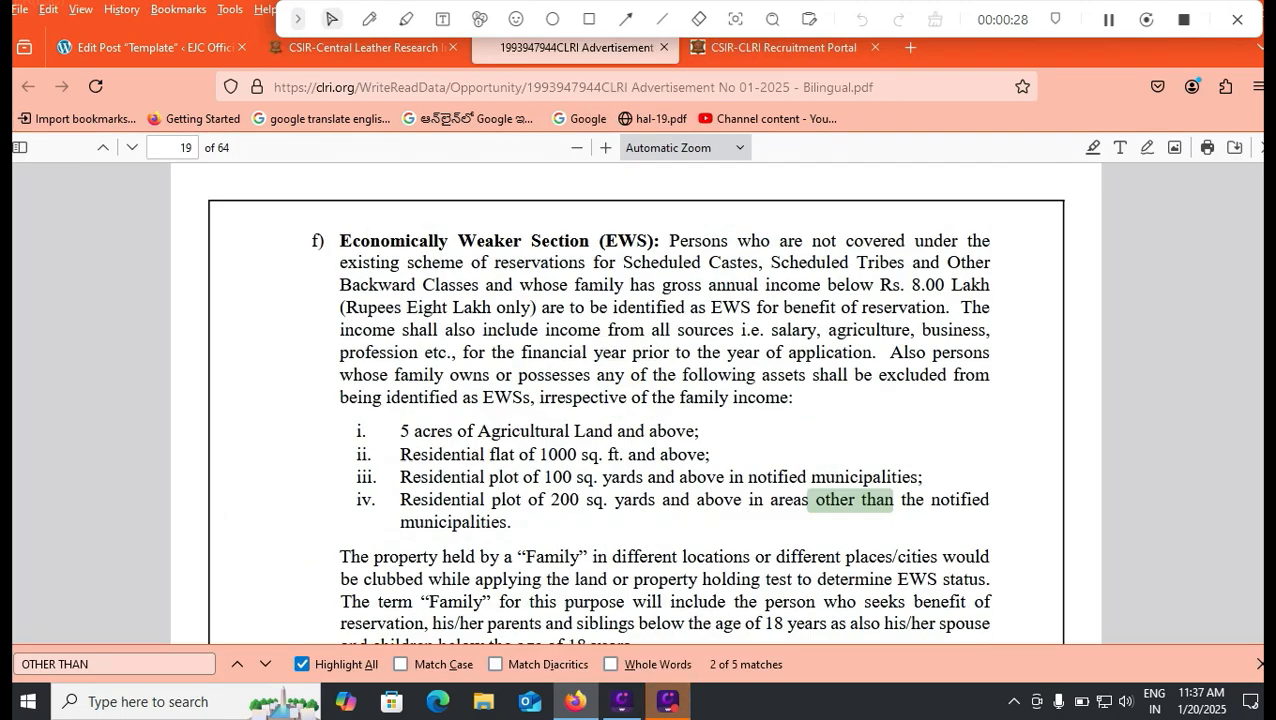
{"action": "scroll", "coordinate": [636, 402], "scroll_direction": "up", "scroll_amount": 2}
{"action": "key", "text": "Home"}
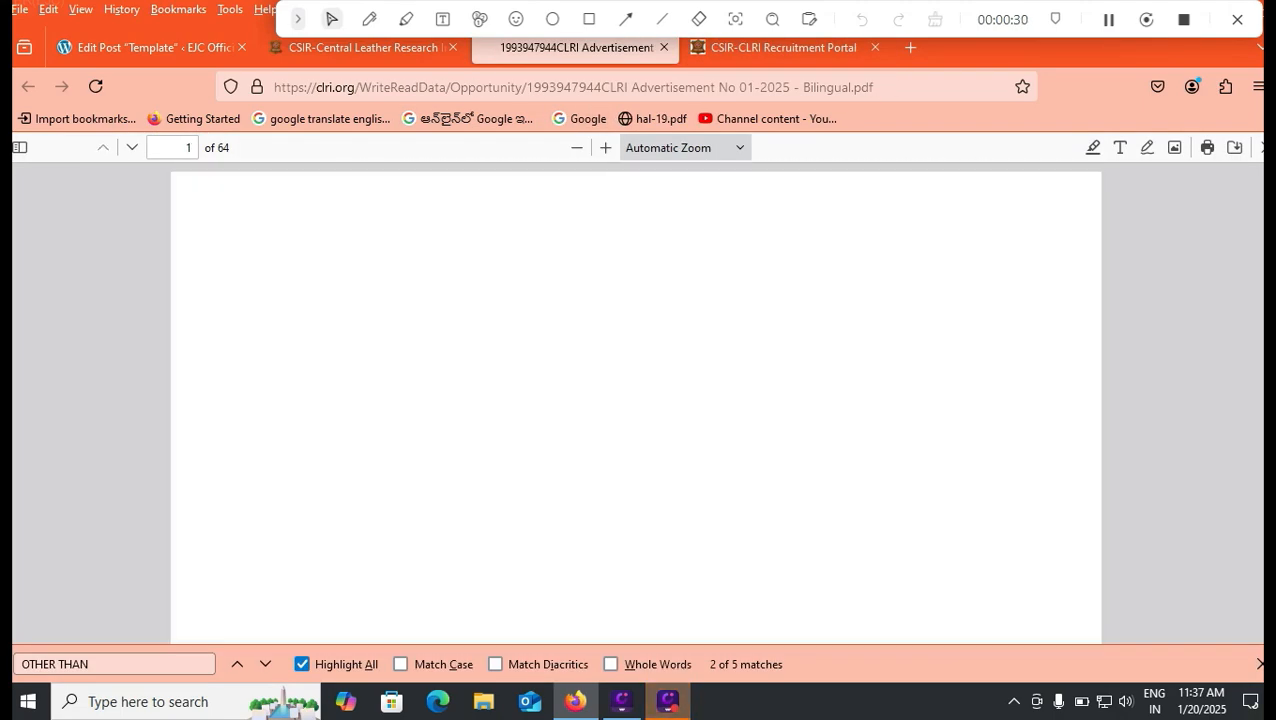
{"action": "scroll", "coordinate": [636, 402], "scroll_direction": "down", "scroll_amount": 2}
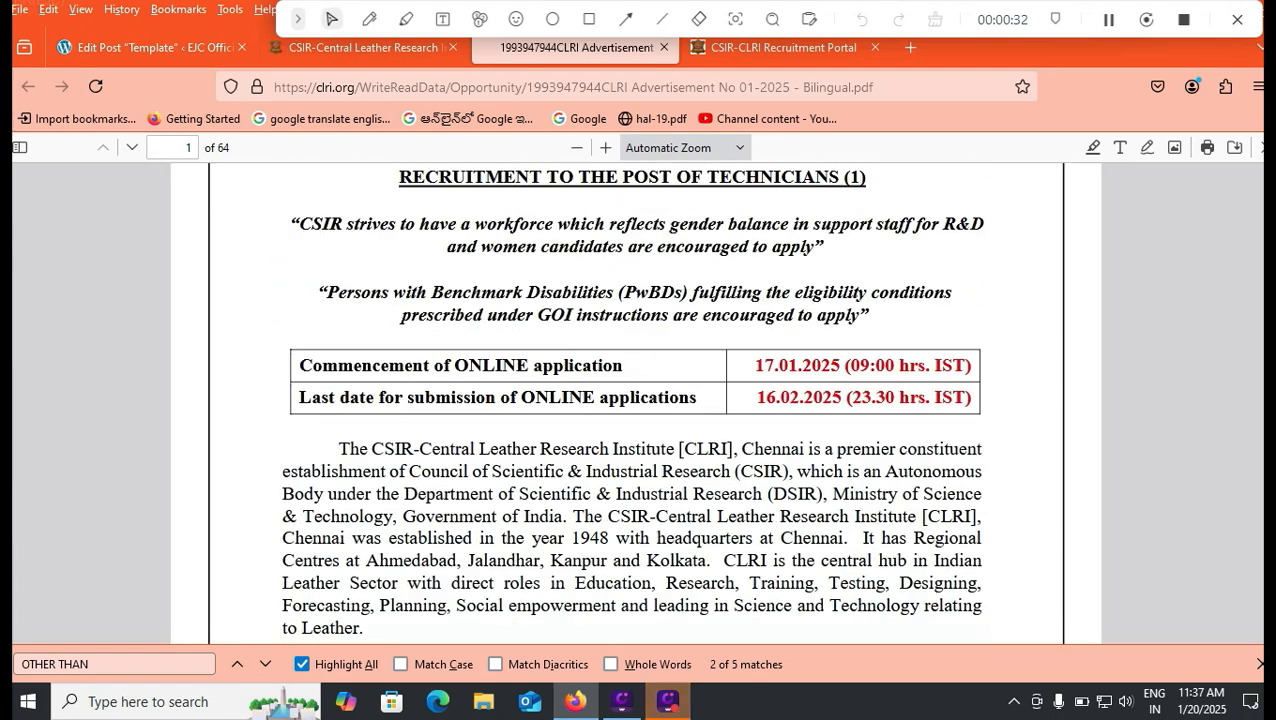
{"action": "scroll", "coordinate": [636, 402], "scroll_direction": "down", "scroll_amount": 6}
{"action": "scroll", "coordinate": [636, 402], "scroll_direction": "up", "scroll_amount": 1}
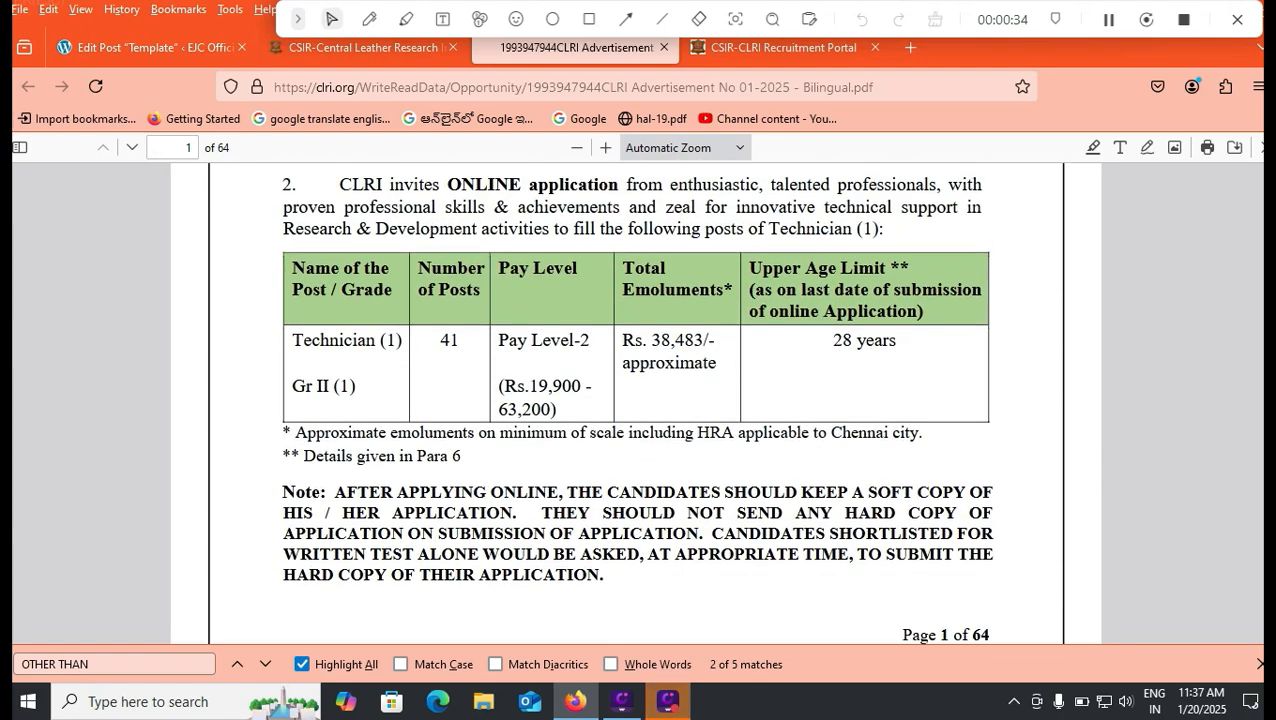
{"action": "left_click_drag", "start_coordinate": [822, 344], "coordinate": [888, 342]}
Step: Close the date-of-birth calendar and select Male gender and Single marital status
{"action": "left_click", "coordinate": [783, 48]}
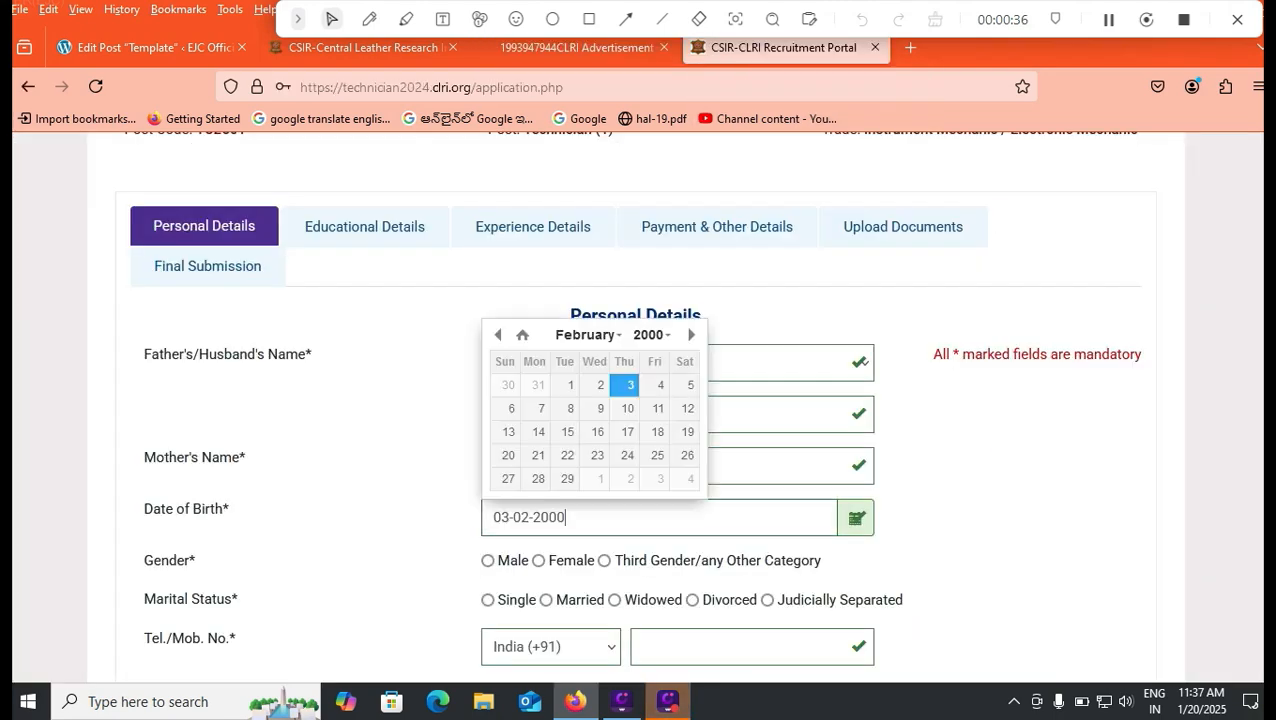
{"action": "left_click", "coordinate": [283, 485]}
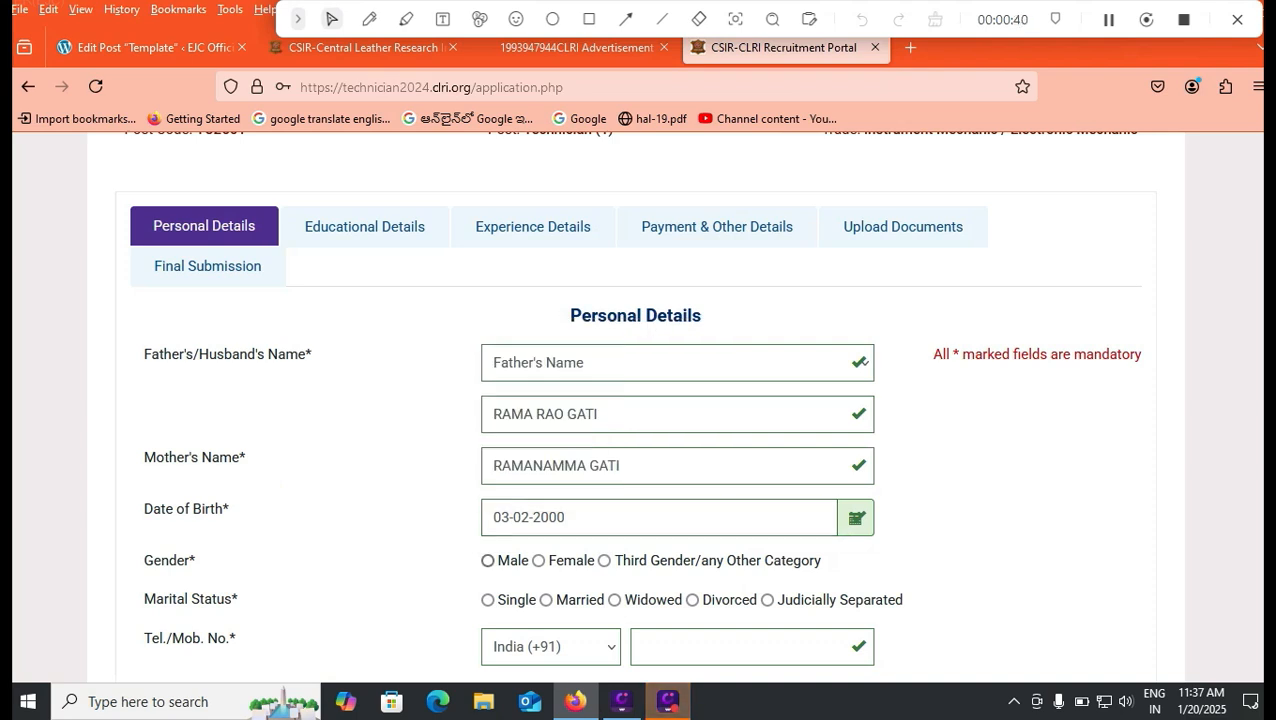
{"action": "left_click", "coordinate": [488, 561]}
{"action": "scroll", "coordinate": [488, 561], "scroll_direction": "down", "scroll_amount": 1}
{"action": "scroll", "coordinate": [636, 400], "scroll_direction": "down", "scroll_amount": 1}
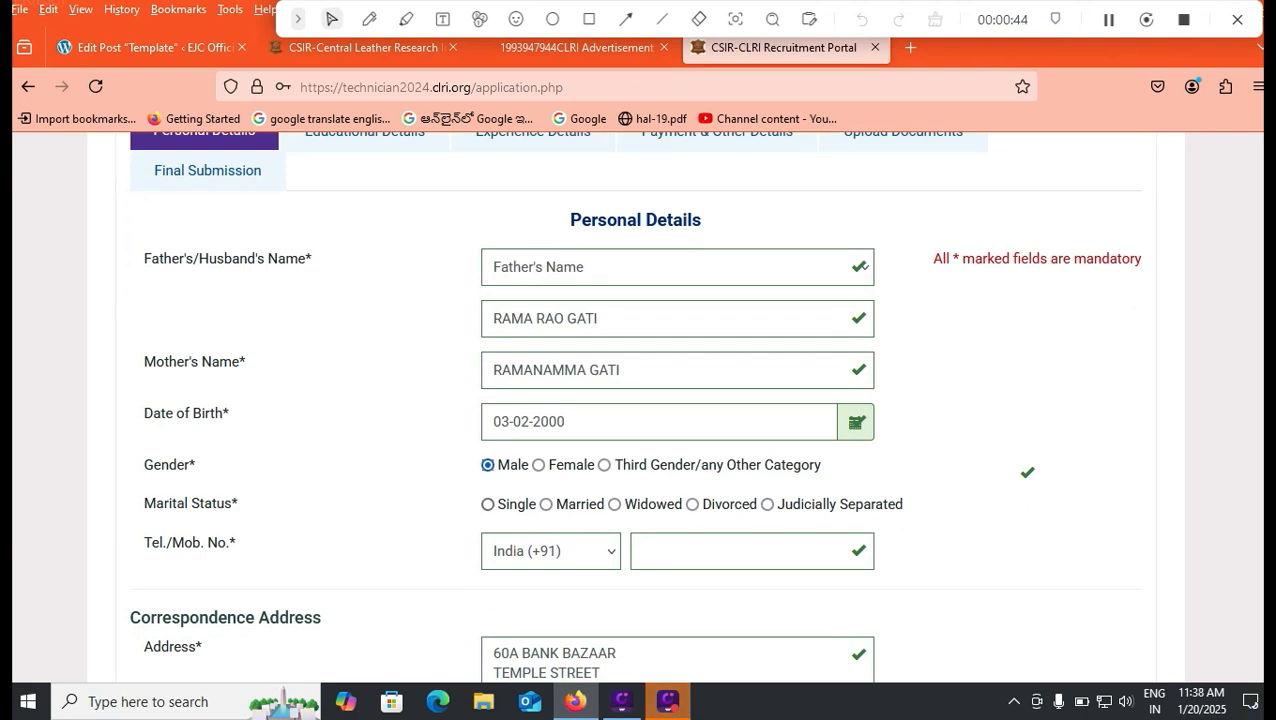
{"action": "left_click", "coordinate": [488, 504]}
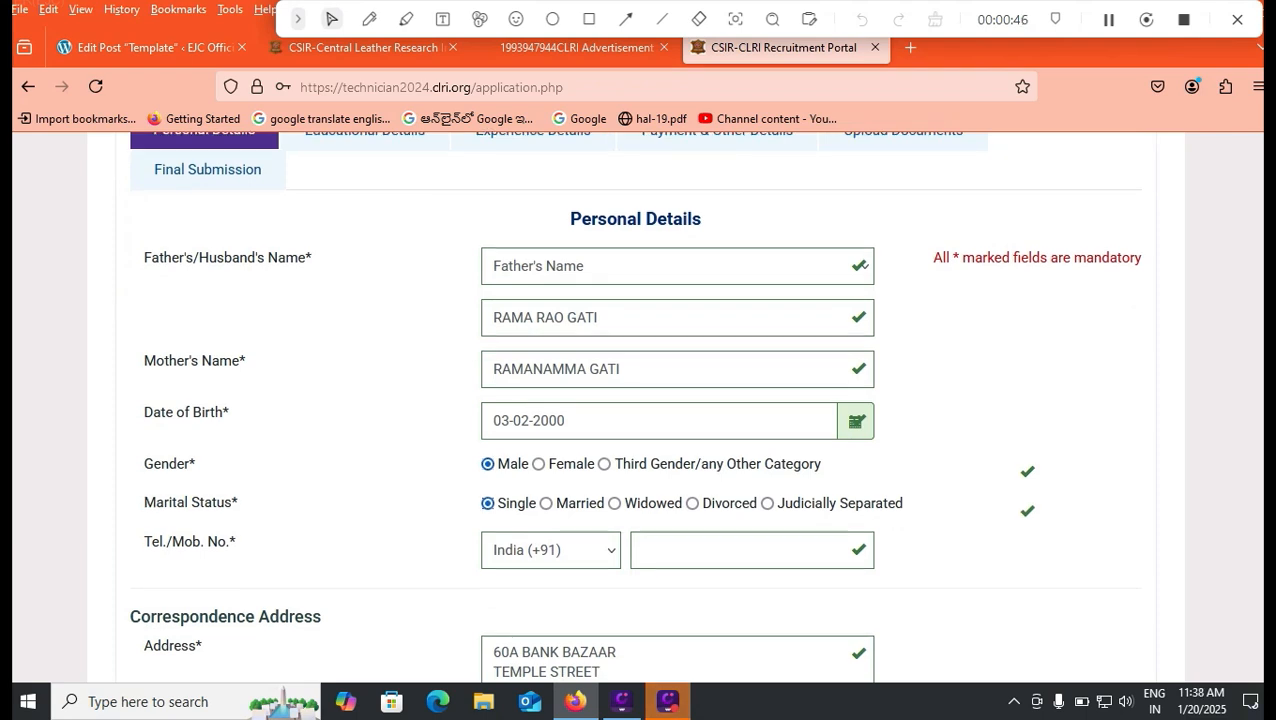
Step: Enter the applicant's mobile number in the Tel./Mob. No. field
{"action": "scroll", "coordinate": [488, 504], "scroll_direction": "down", "scroll_amount": 1}
{"action": "left_click", "coordinate": [643, 455]}
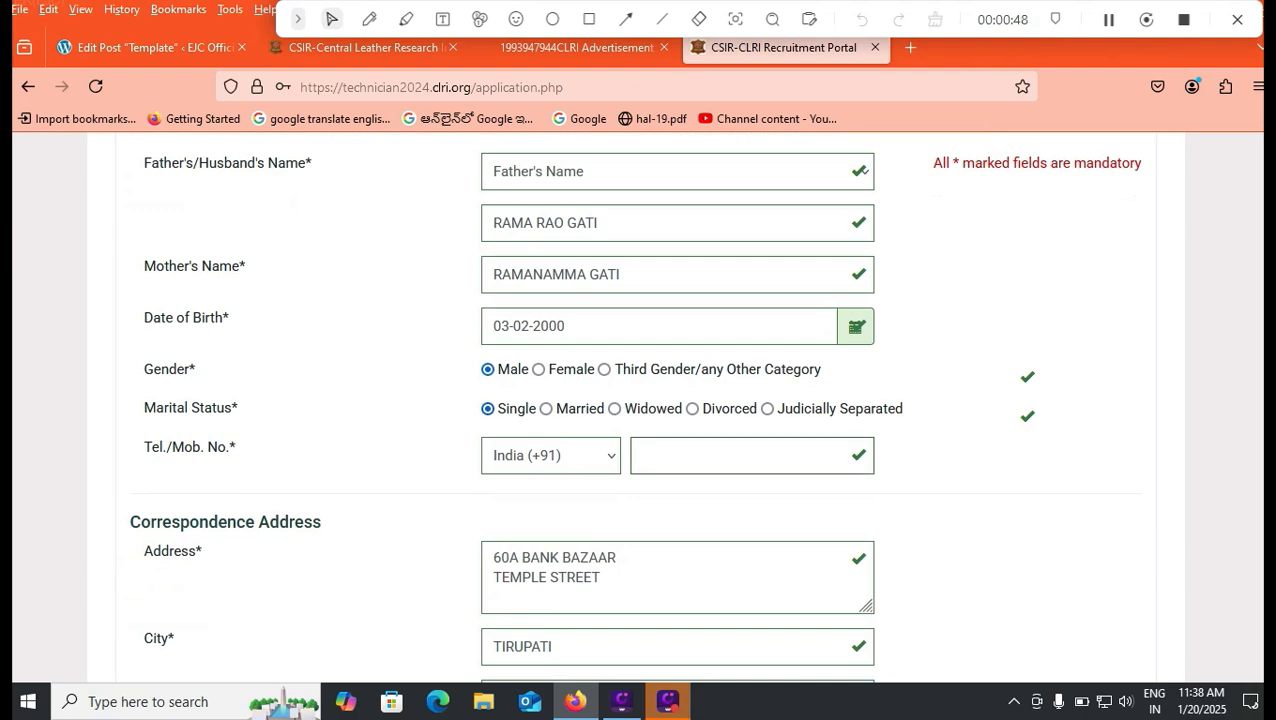
{"action": "type", "text": "9999999999"}
{"action": "scroll", "coordinate": [634, 407], "scroll_direction": "down", "scroll_amount": 1}
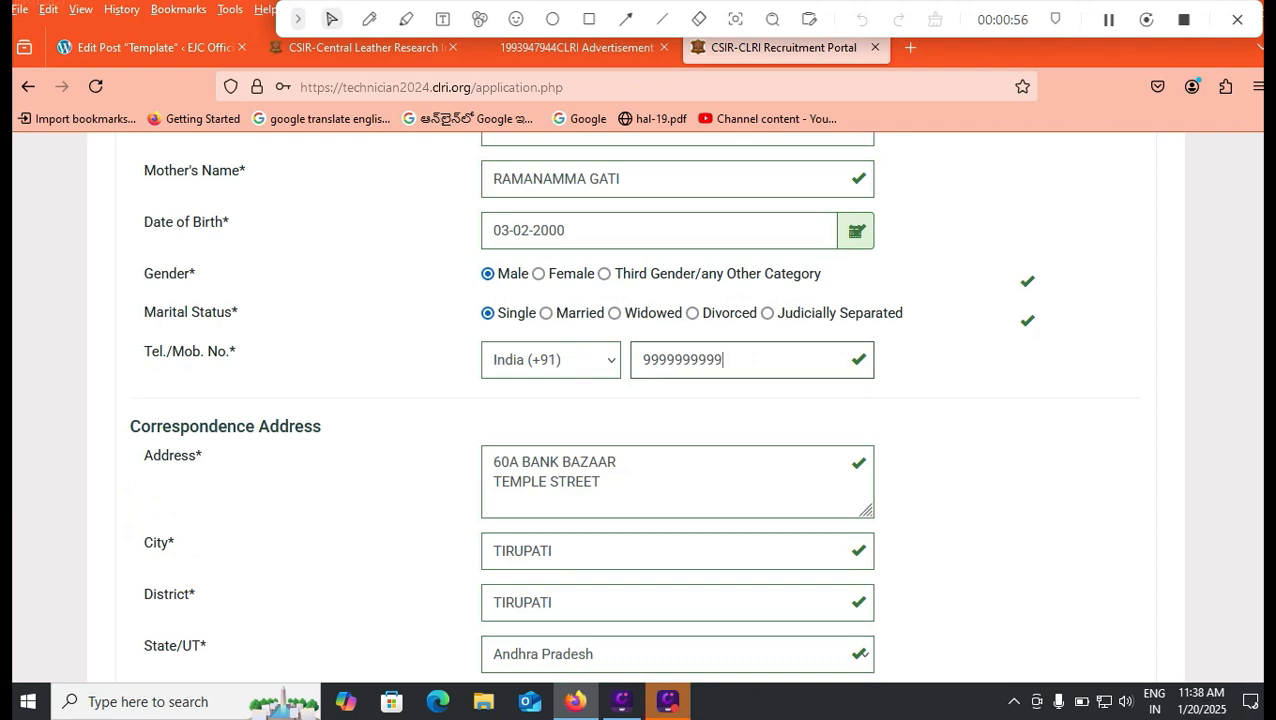
{"action": "scroll", "coordinate": [640, 400], "scroll_direction": "down", "scroll_amount": 2}
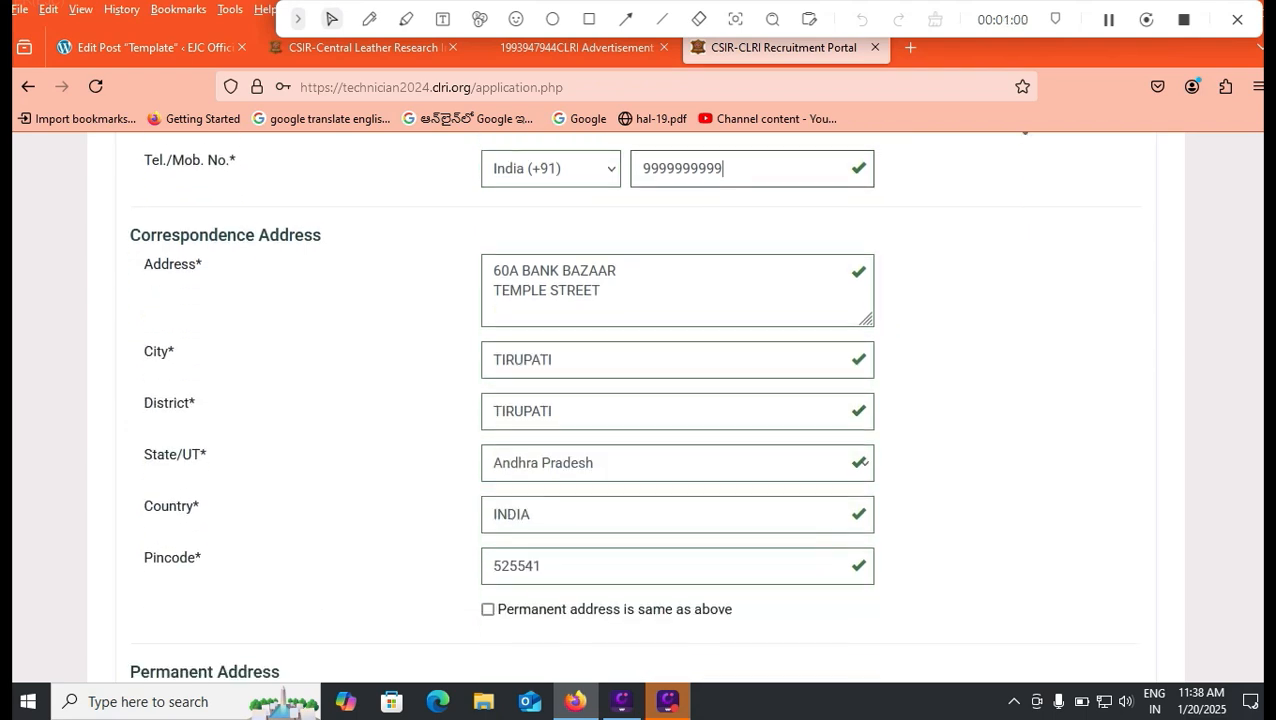
{"action": "scroll", "coordinate": [640, 400], "scroll_direction": "down", "scroll_amount": 1}
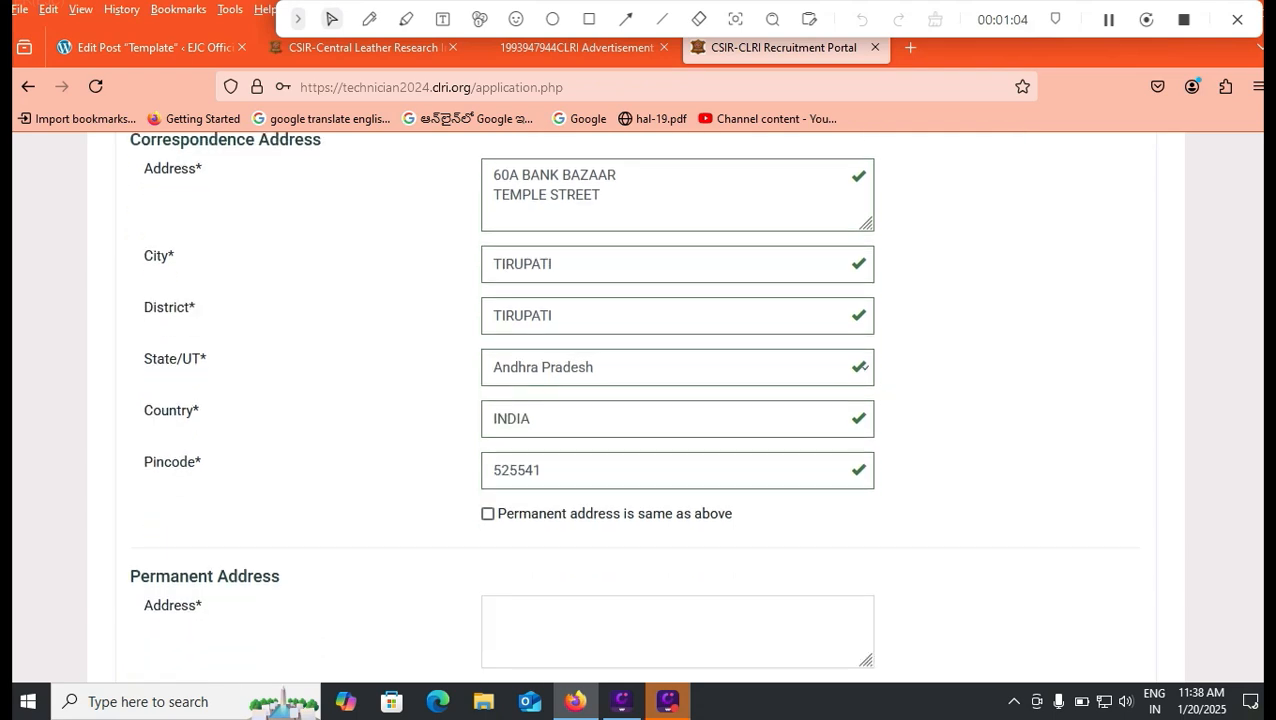
Step: Make permanent address same as correspondence, keeping category SC and religion Hindu
{"action": "left_click", "coordinate": [488, 514]}
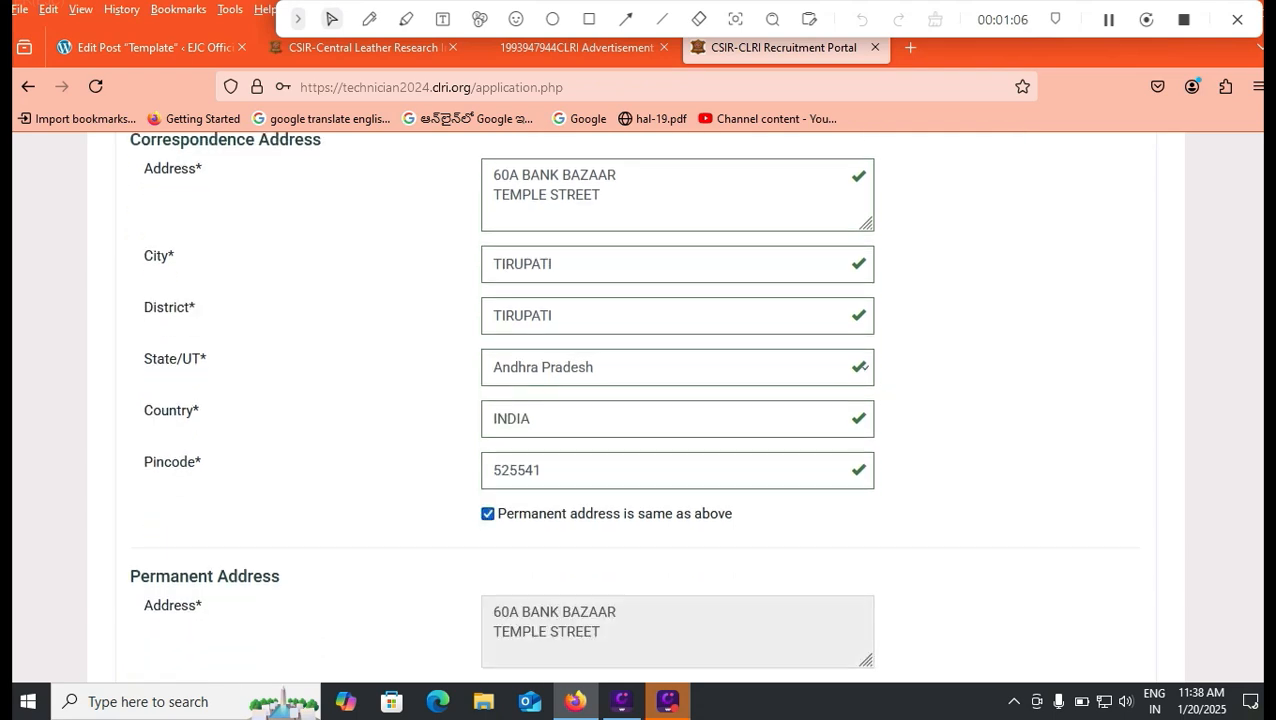
{"action": "scroll", "coordinate": [640, 400], "scroll_direction": "down", "scroll_amount": 5}
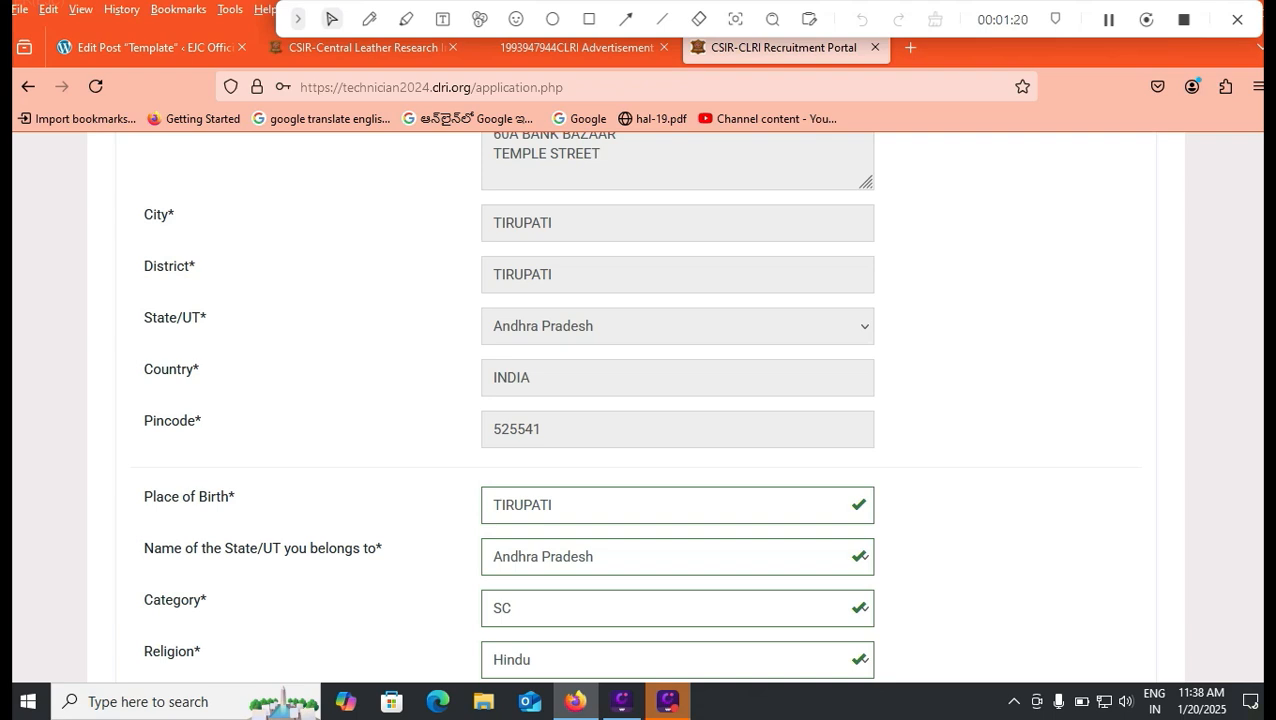
{"action": "scroll", "coordinate": [640, 400], "scroll_direction": "down", "scroll_amount": 1}
{"action": "key", "text": "alt+Down"}
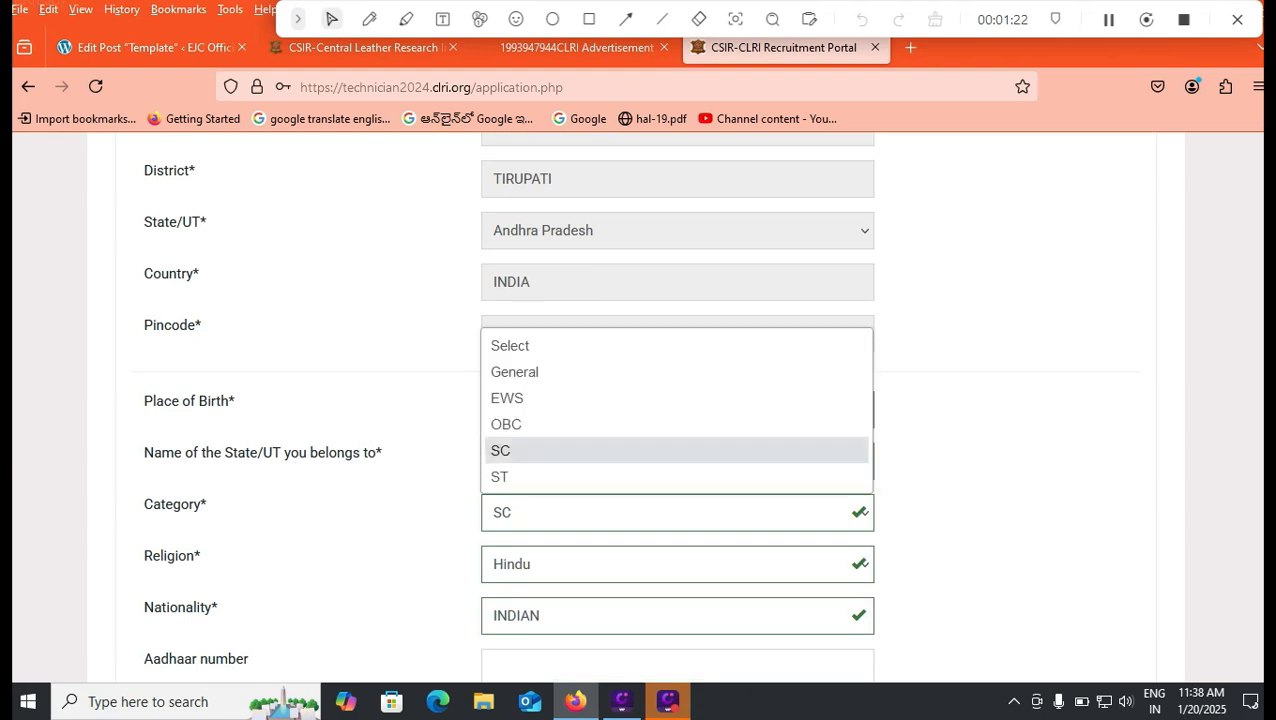
{"action": "key", "text": "Return"}
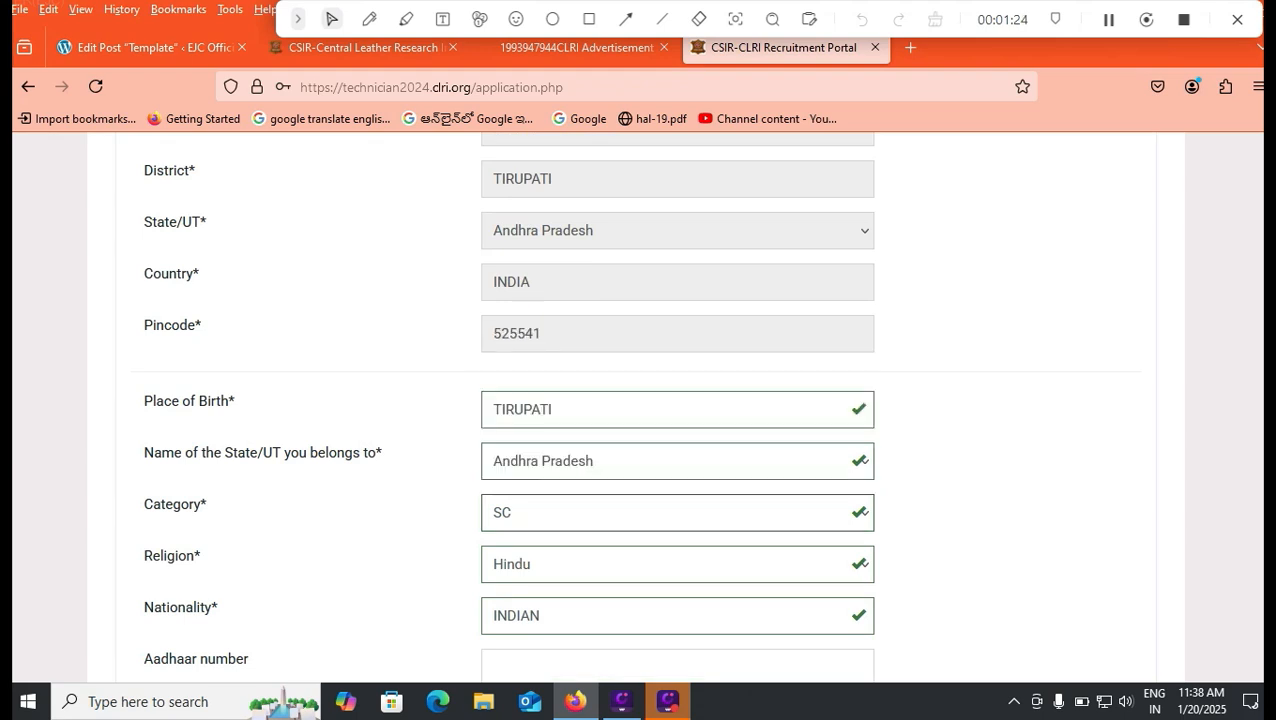
{"action": "key", "text": "Tab"}
{"action": "key", "text": "alt+Down"}
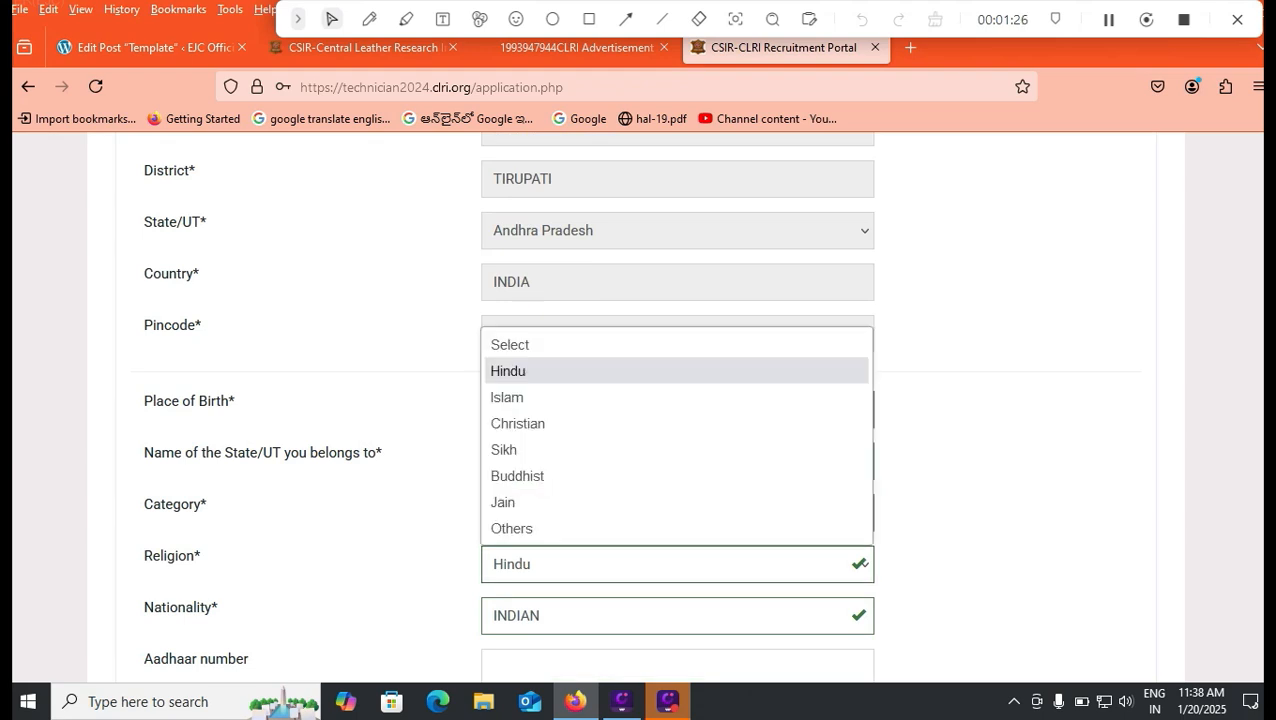
{"action": "key", "text": "Return"}
Step: Answer No to the disability and Ex-Serviceman questions
{"action": "scroll", "coordinate": [638, 400], "scroll_direction": "down", "scroll_amount": 2}
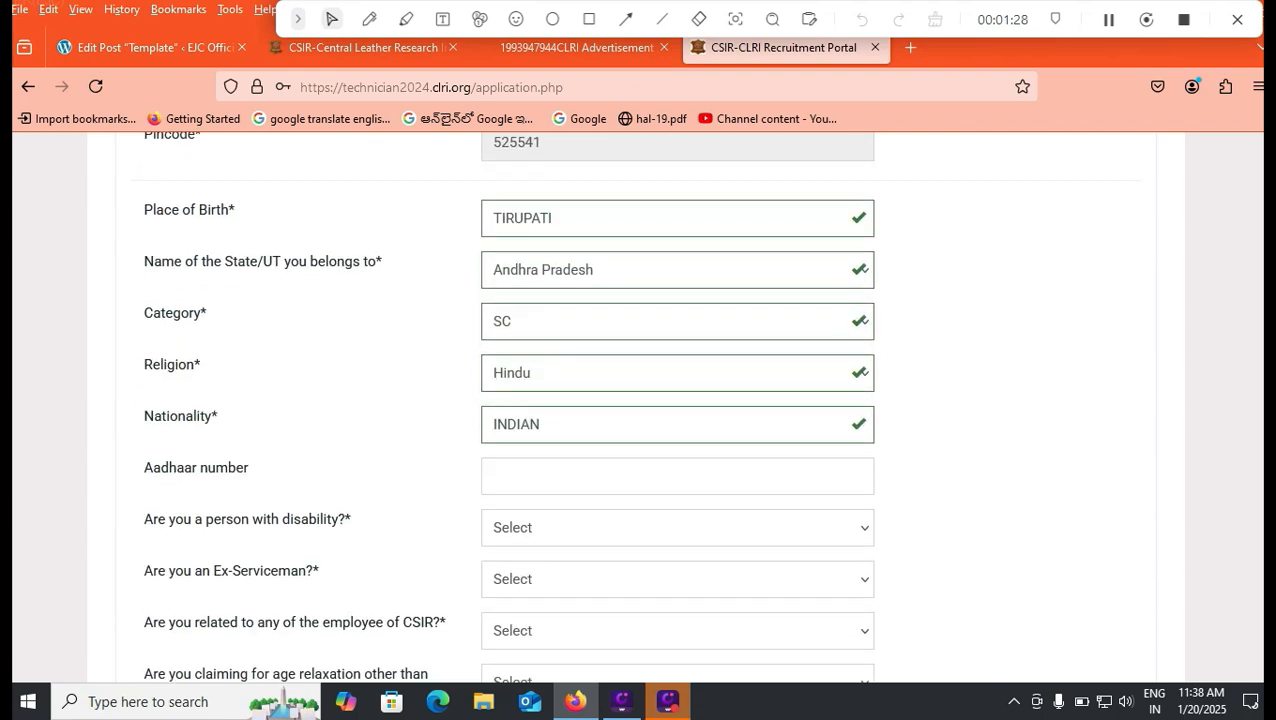
{"action": "left_click", "coordinate": [677, 476]}
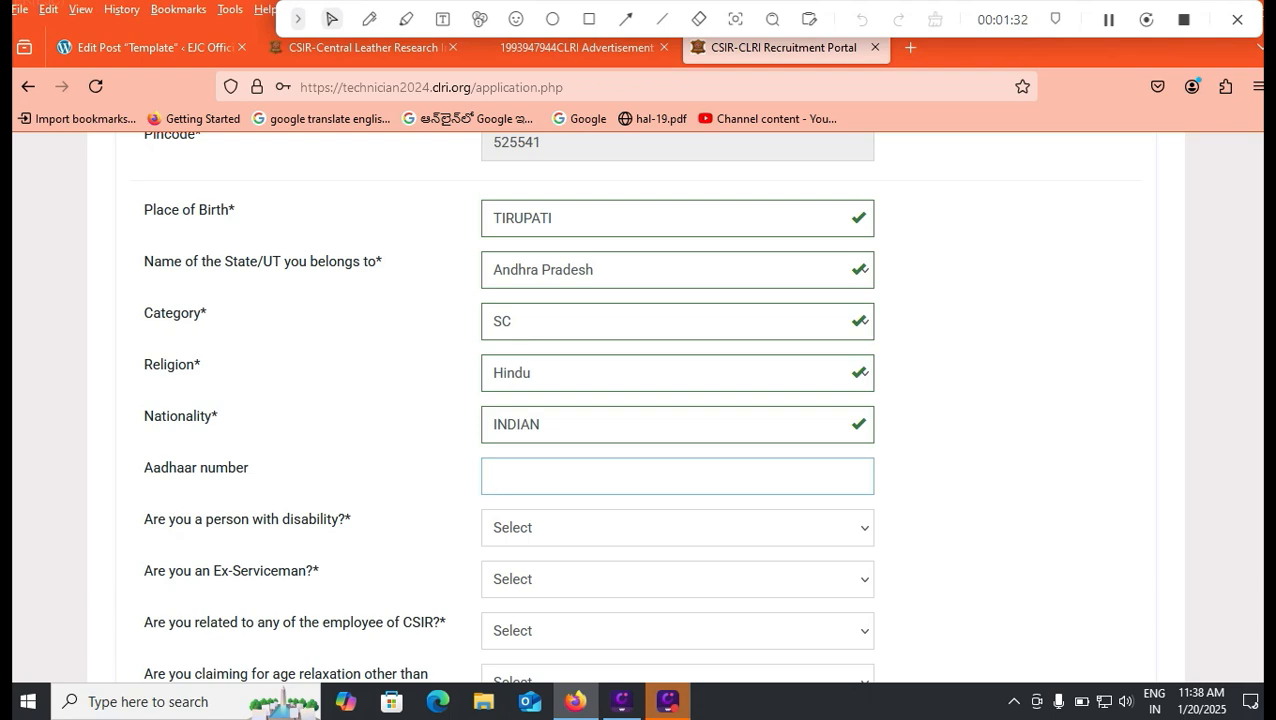
{"action": "key", "text": "Tab"}
{"action": "key", "text": "alt+Down"}
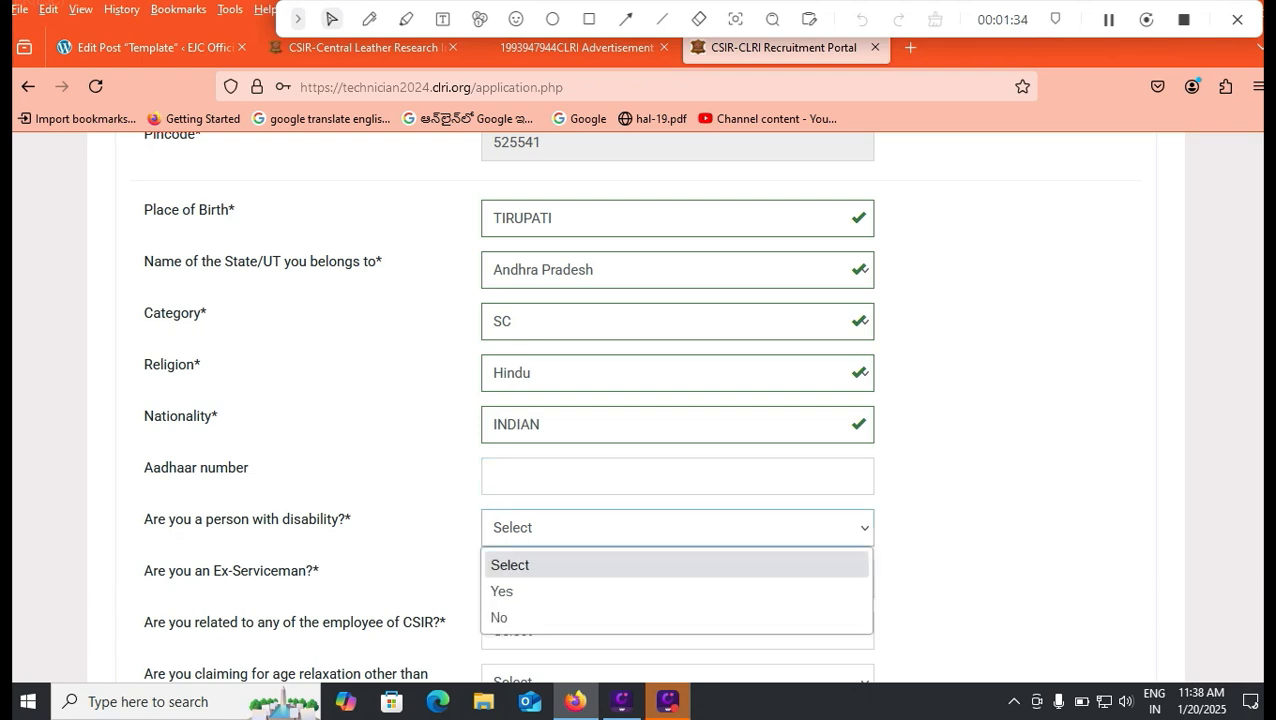
{"action": "key", "text": "Down"}
{"action": "key", "text": "Escape"}
{"action": "key", "text": "Down"}
{"action": "key", "text": "Down"}
{"action": "key", "text": "Tab"}
{"action": "key", "text": "alt+Down"}
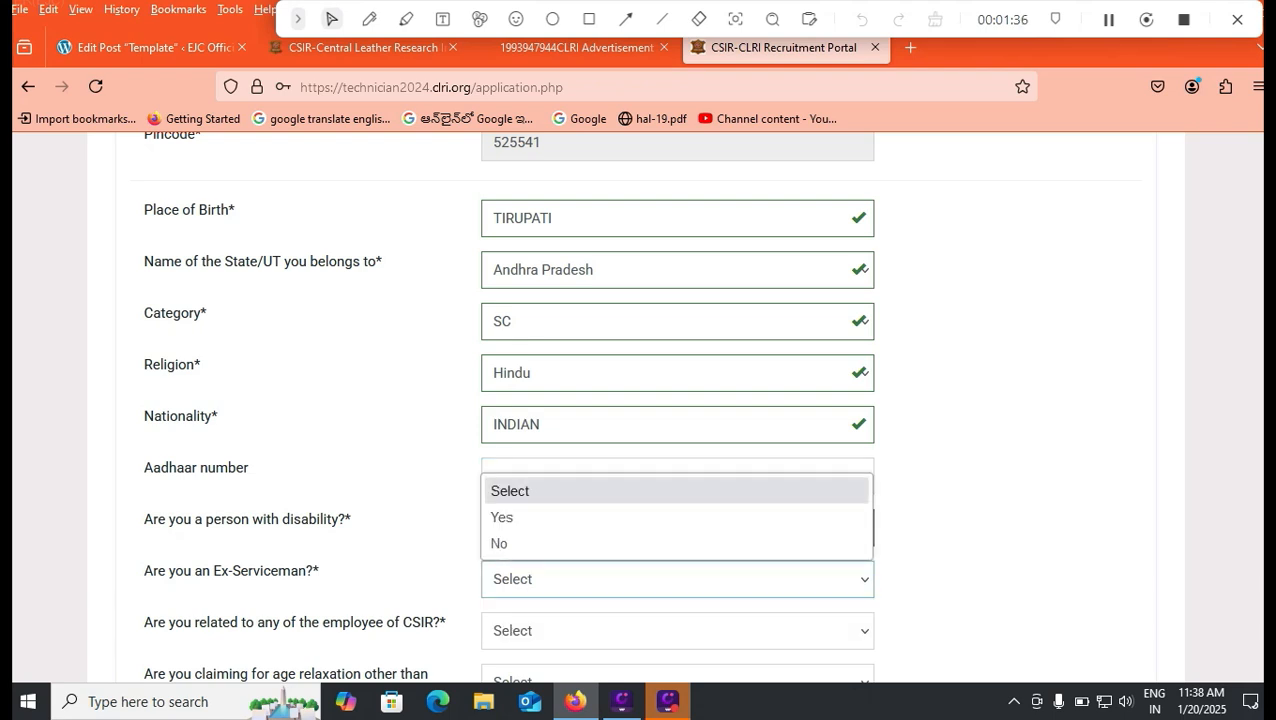
{"action": "key", "text": "Down"}
{"action": "key", "text": "Down"}
{"action": "key", "text": "Return"}
Step: Set the related-to-CSIR-employee question to No, correcting an initial Yes
{"action": "scroll", "coordinate": [638, 400], "scroll_direction": "down", "scroll_amount": 2}
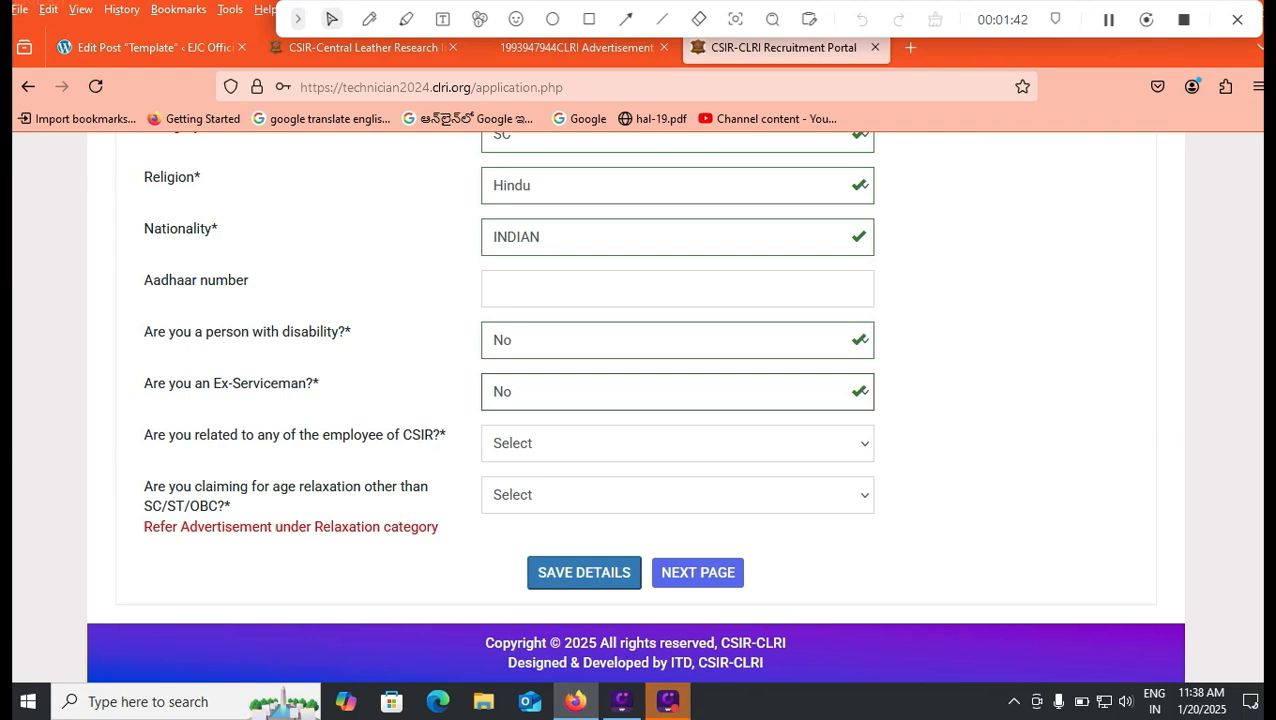
{"action": "left_click", "coordinate": [677, 443]}
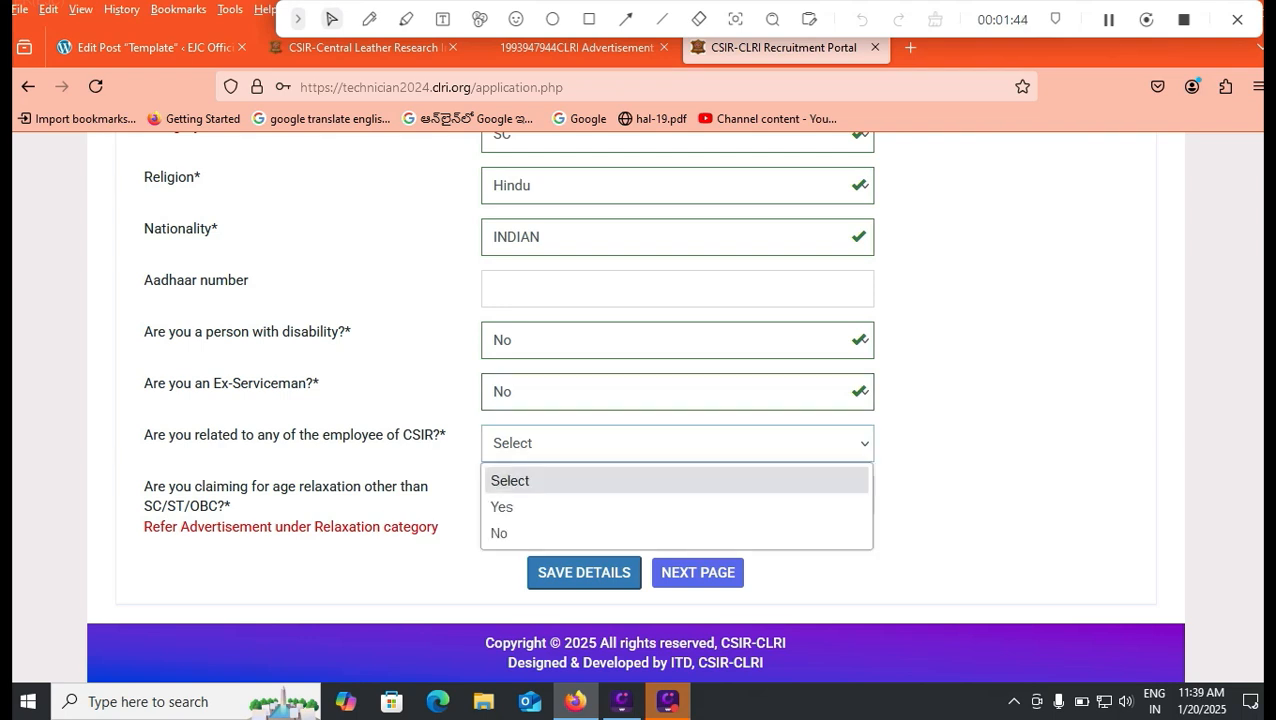
{"action": "left_click", "coordinate": [677, 504]}
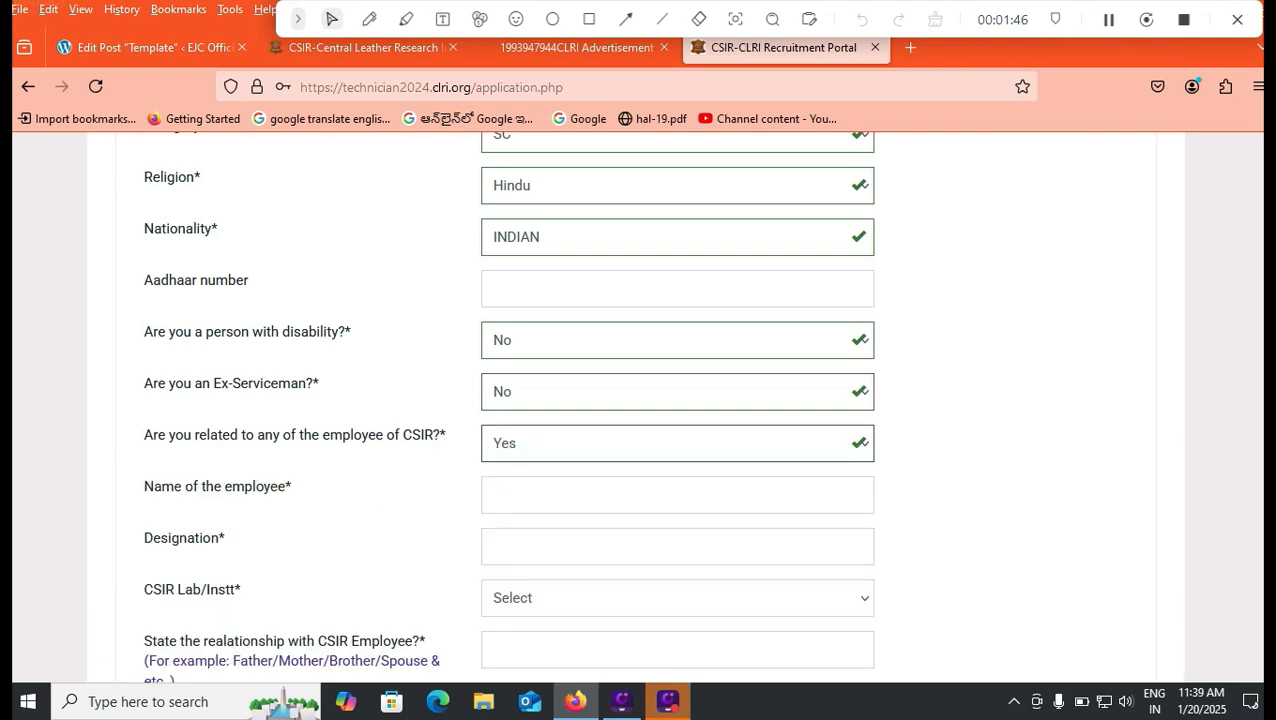
{"action": "left_click", "coordinate": [677, 443]}
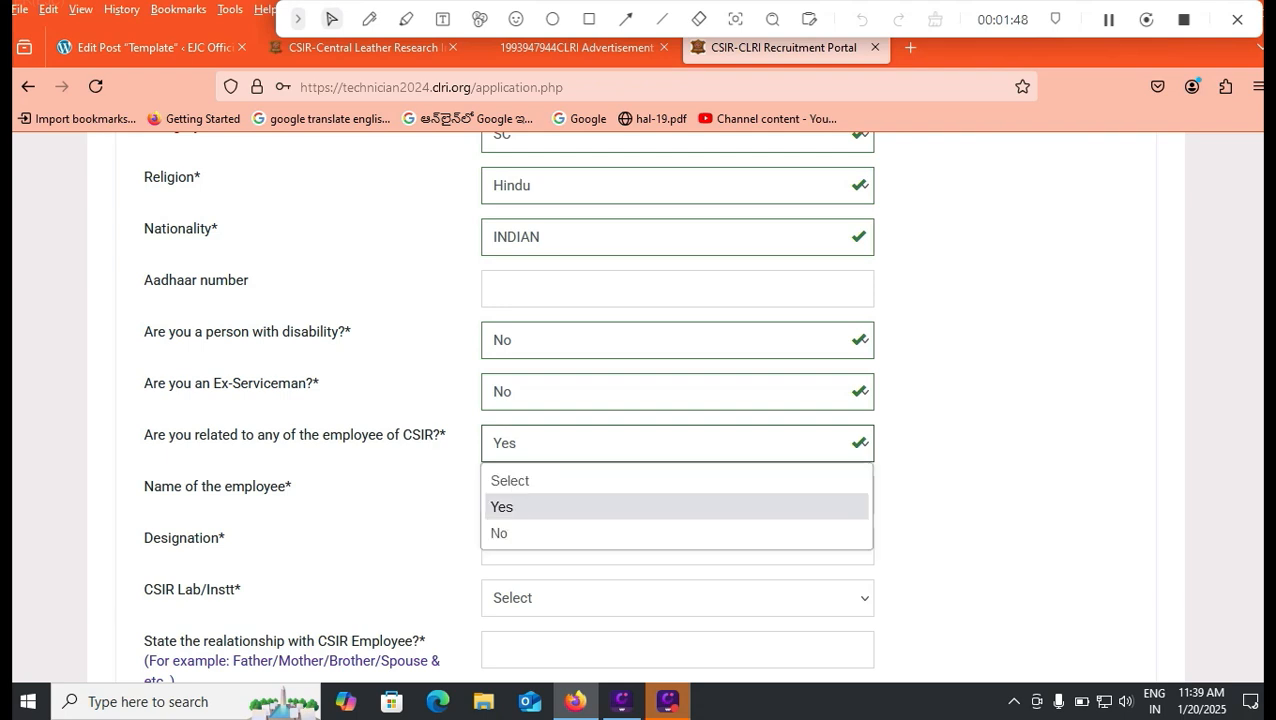
{"action": "key", "text": "Down"}
{"action": "key", "text": "Return"}
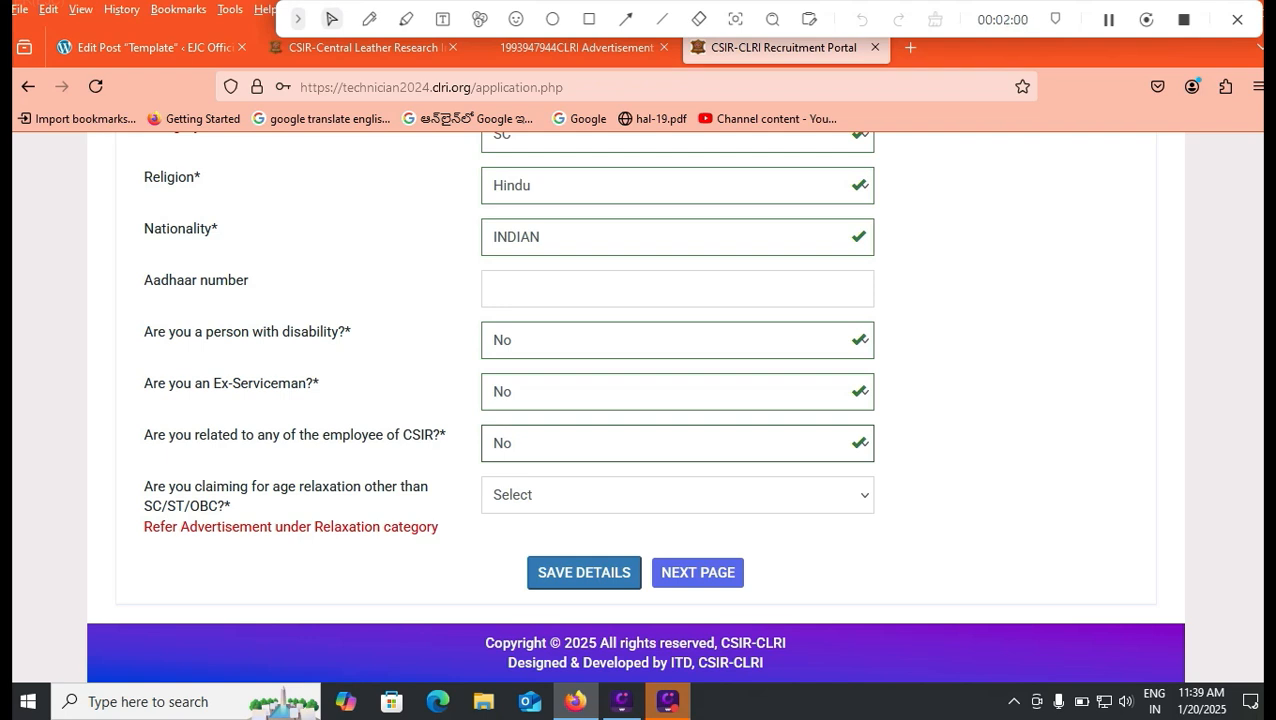
Step: Change the age-relaxation answer from Yes to No, then go to Educational Details
{"action": "left_click", "coordinate": [677, 494]}
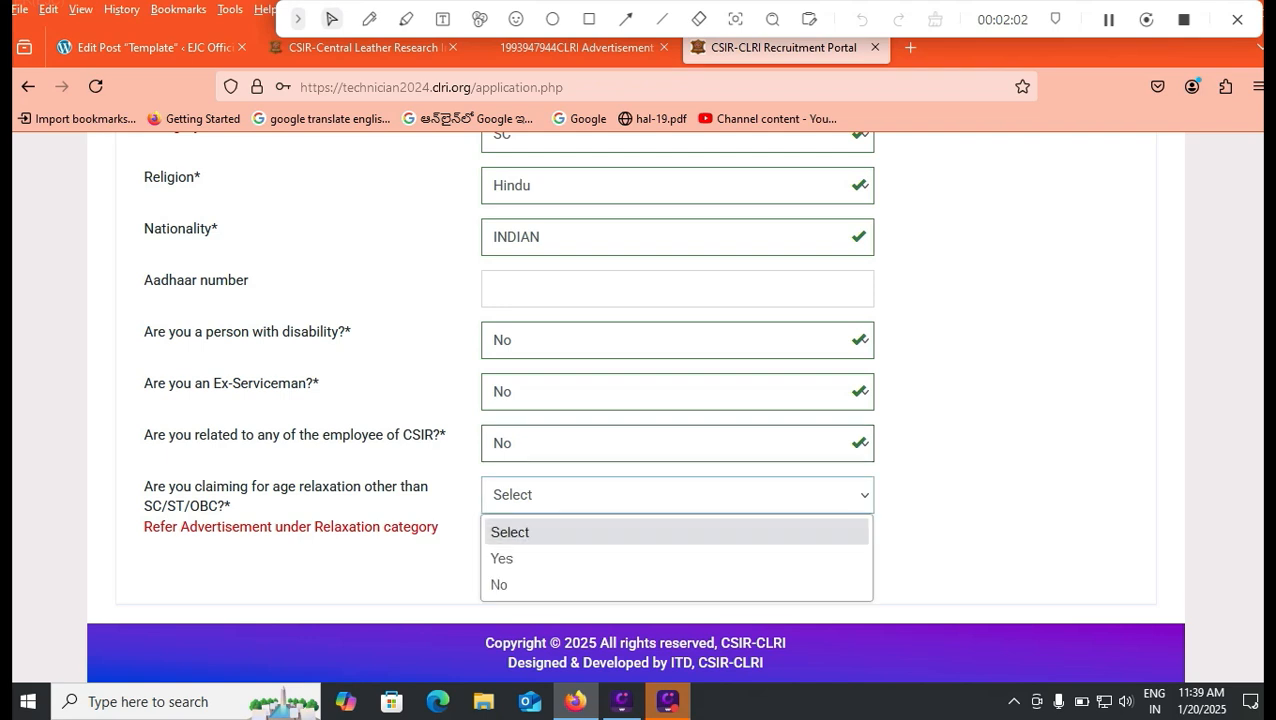
{"action": "left_click", "coordinate": [510, 555]}
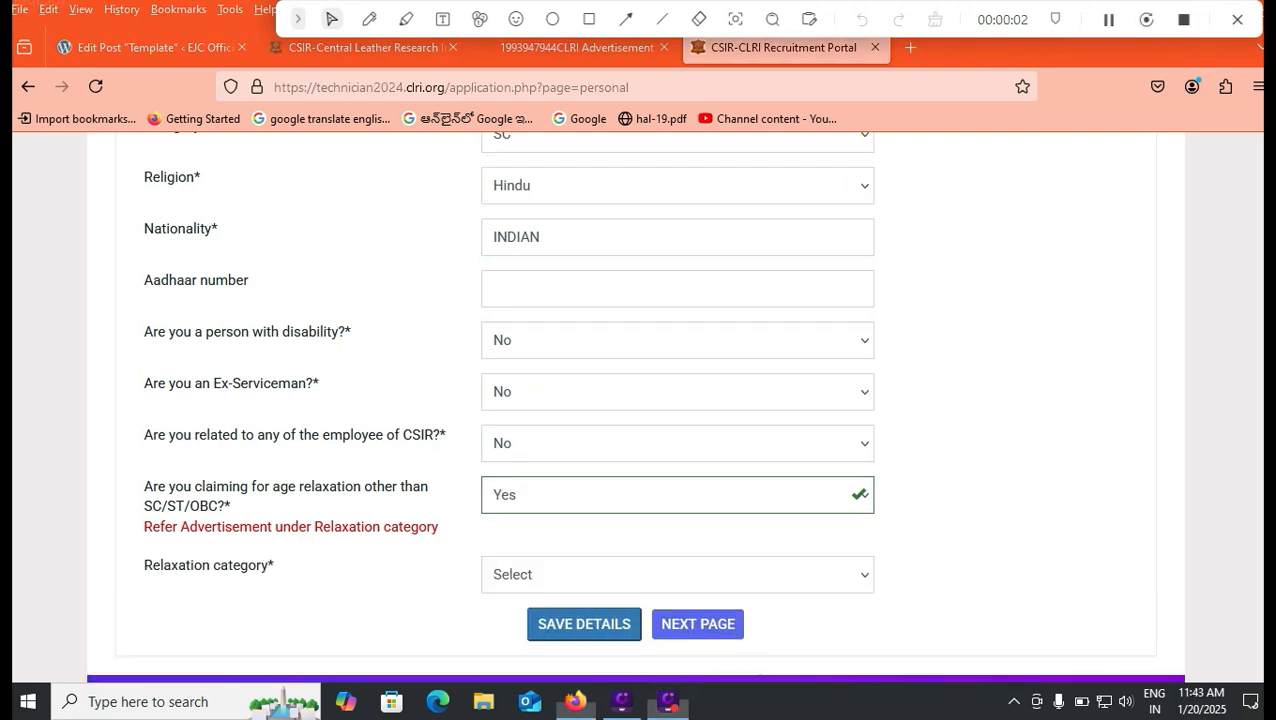
{"action": "left_click", "coordinate": [677, 574]}
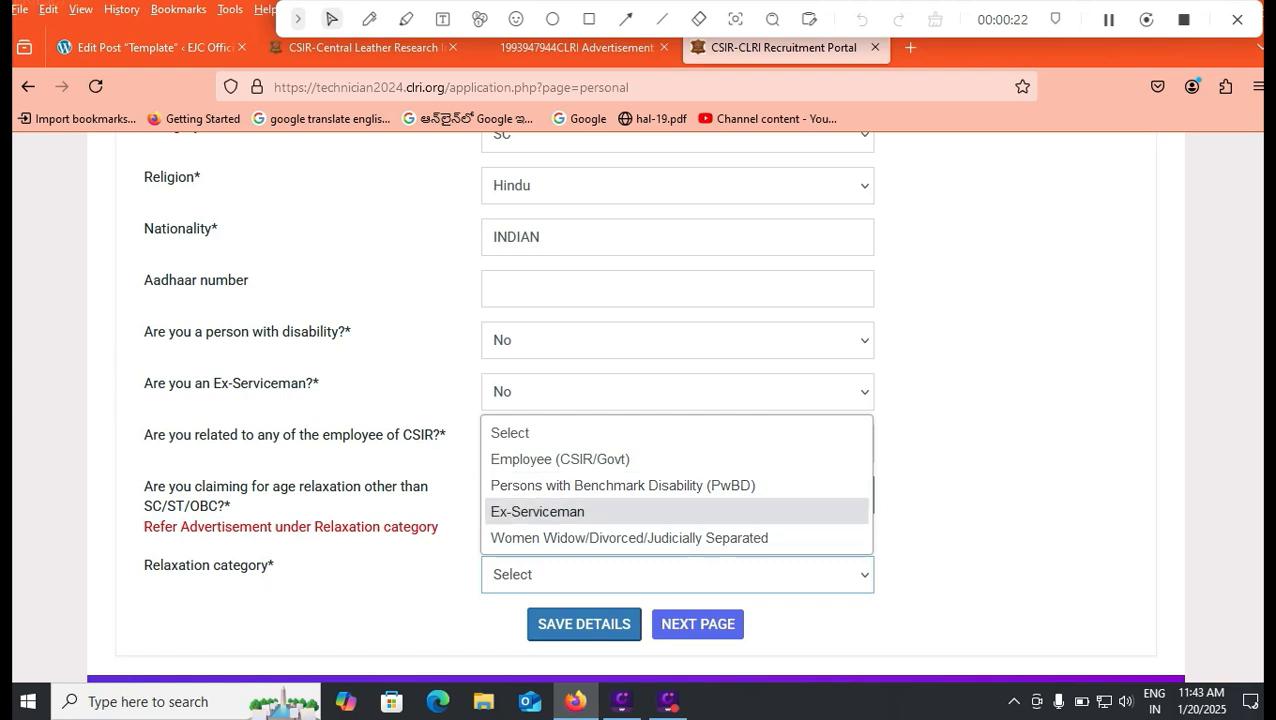
{"action": "key", "text": "Escape"}
{"action": "key", "text": "shift+Tab"}
{"action": "key", "text": "alt+Down"}
{"action": "key", "text": "Down"}
{"action": "key", "text": "Return"}
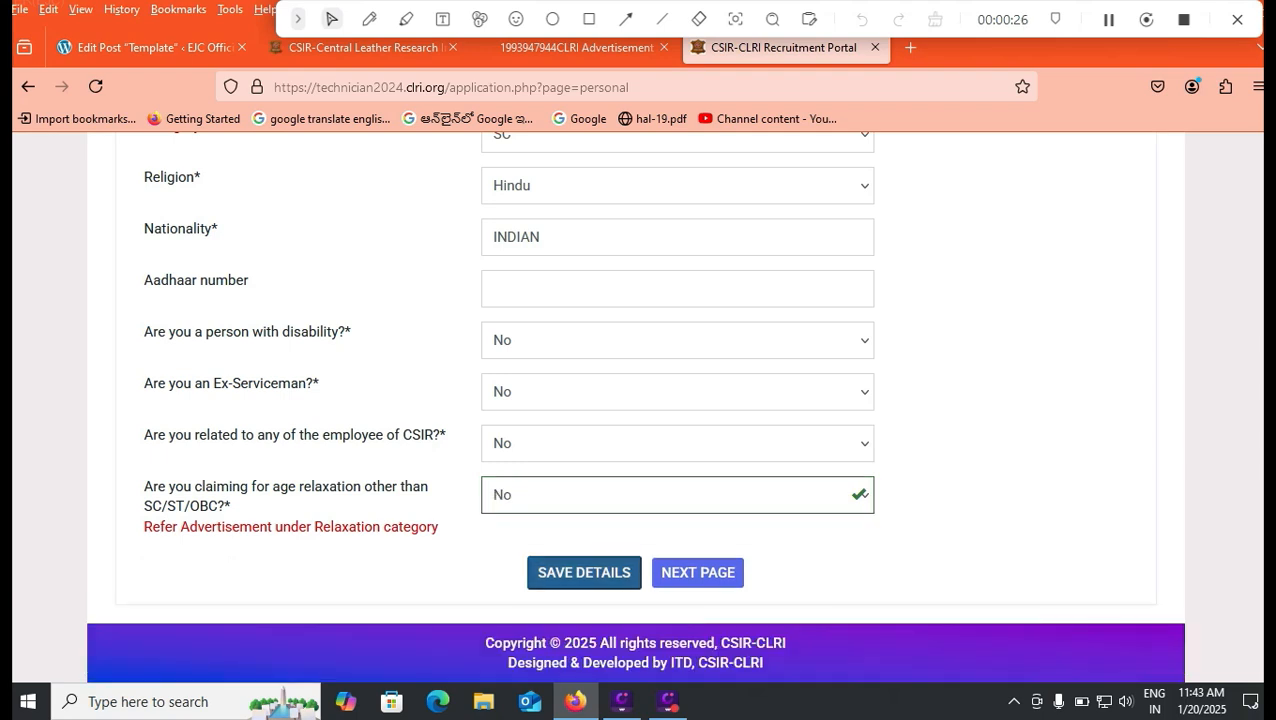
{"action": "key", "text": "Tab"}
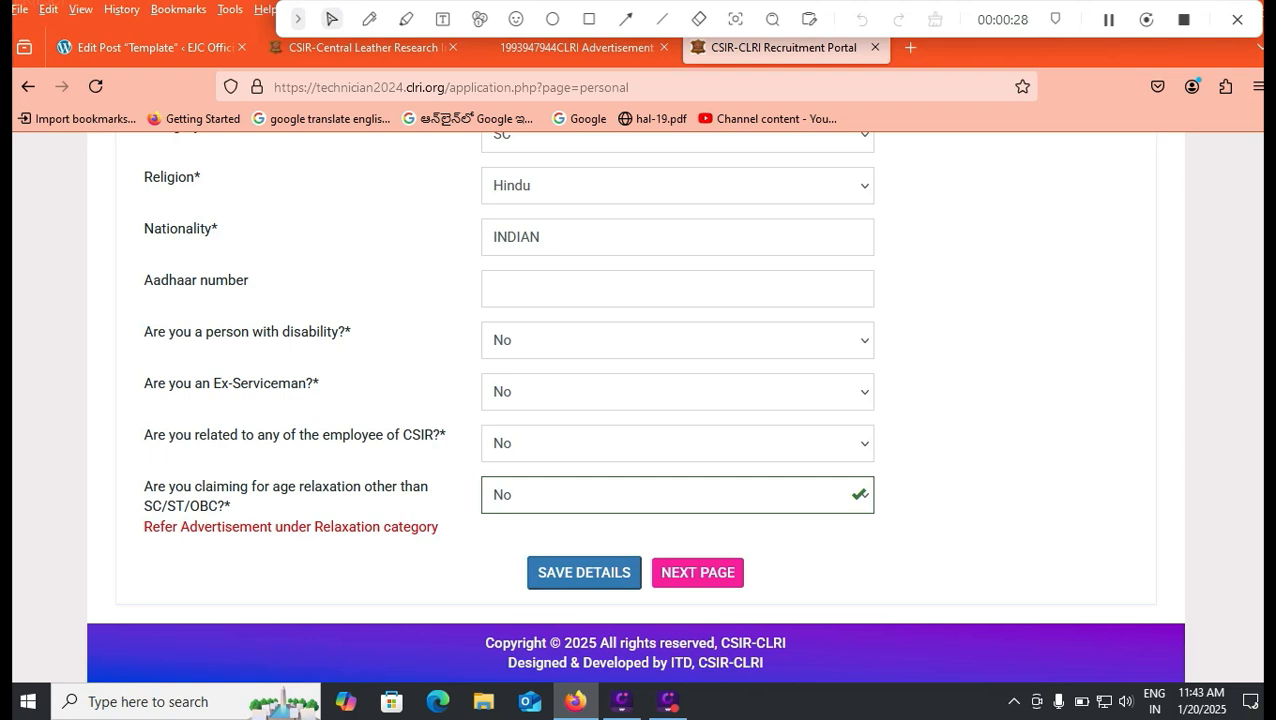
{"action": "key", "text": "Return"}
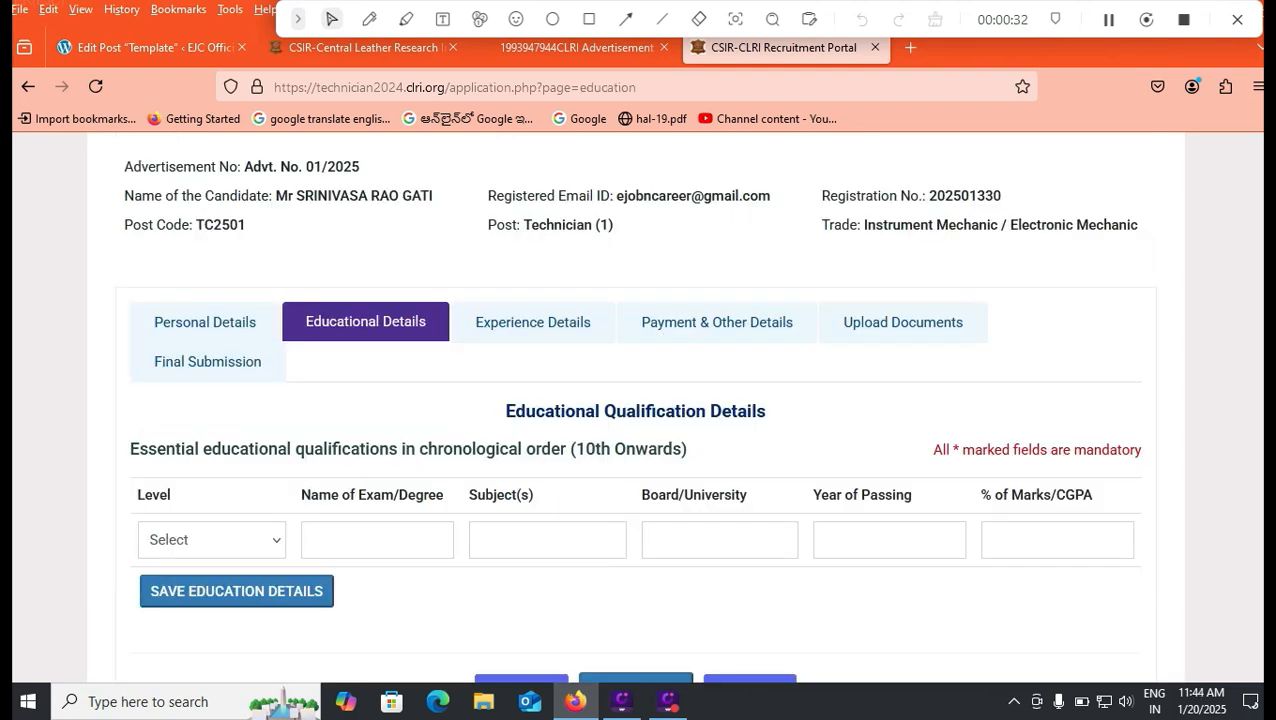
Step: Browse the qualification Level options, down to Post Graduate and back up
{"action": "left_click", "coordinate": [211, 539]}
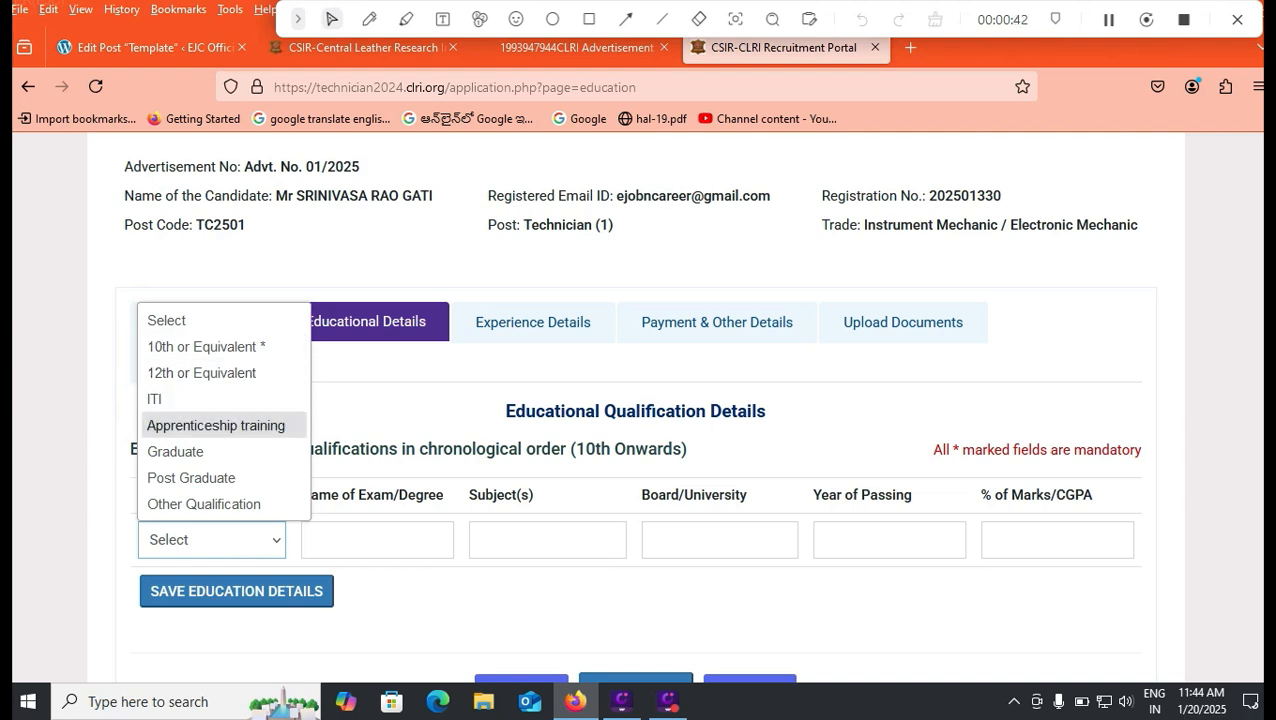
{"action": "key", "text": "Down"}
{"action": "key", "text": "Down"}
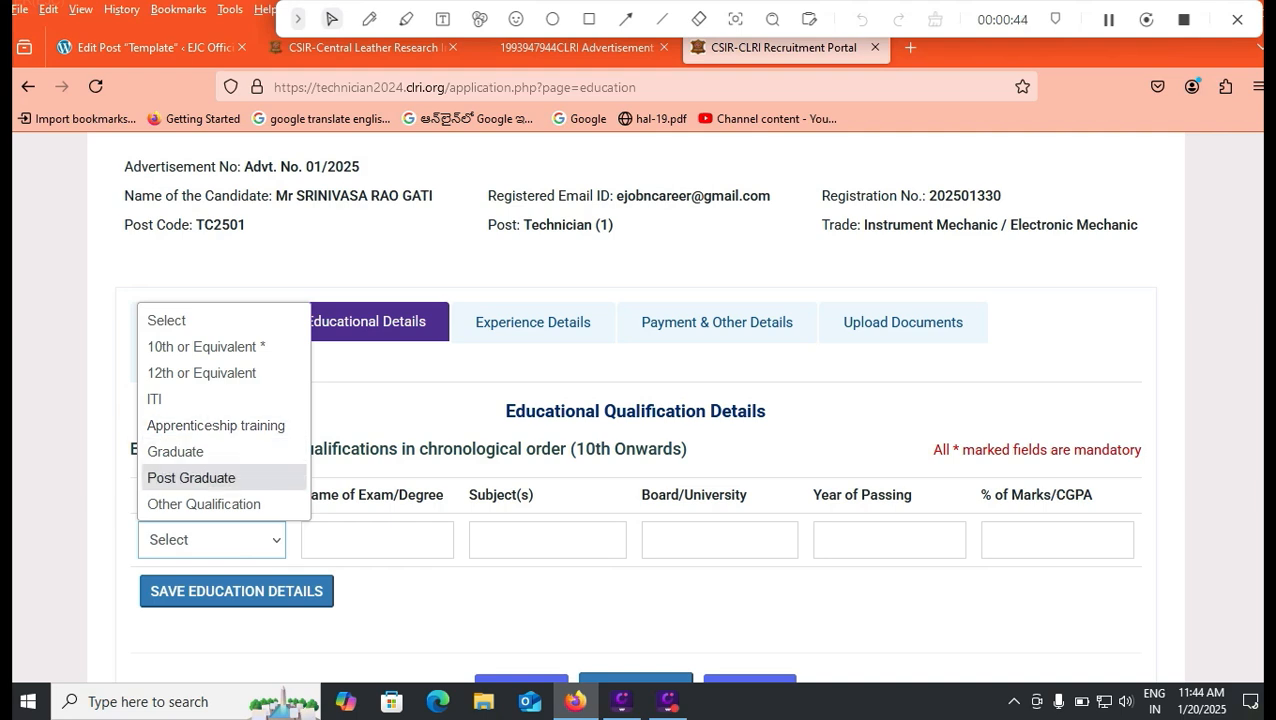
{"action": "key", "text": "Up"}
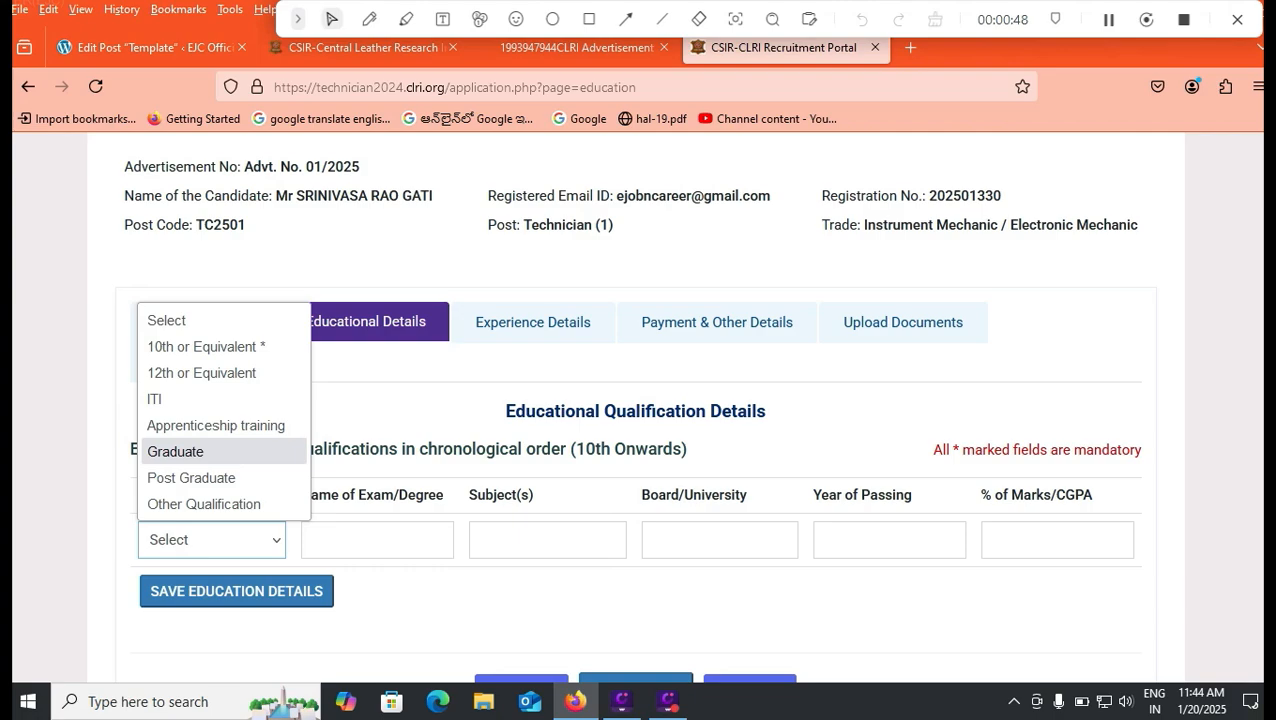
{"action": "key", "text": "Up"}
{"action": "key", "text": "Up"}
Step: In the CLRI advertisement PDF, find TC2501 Instrument Mechanic's qualifications: SSC 55% plus ITI
{"action": "key", "text": "ctrl+Page_Up"}
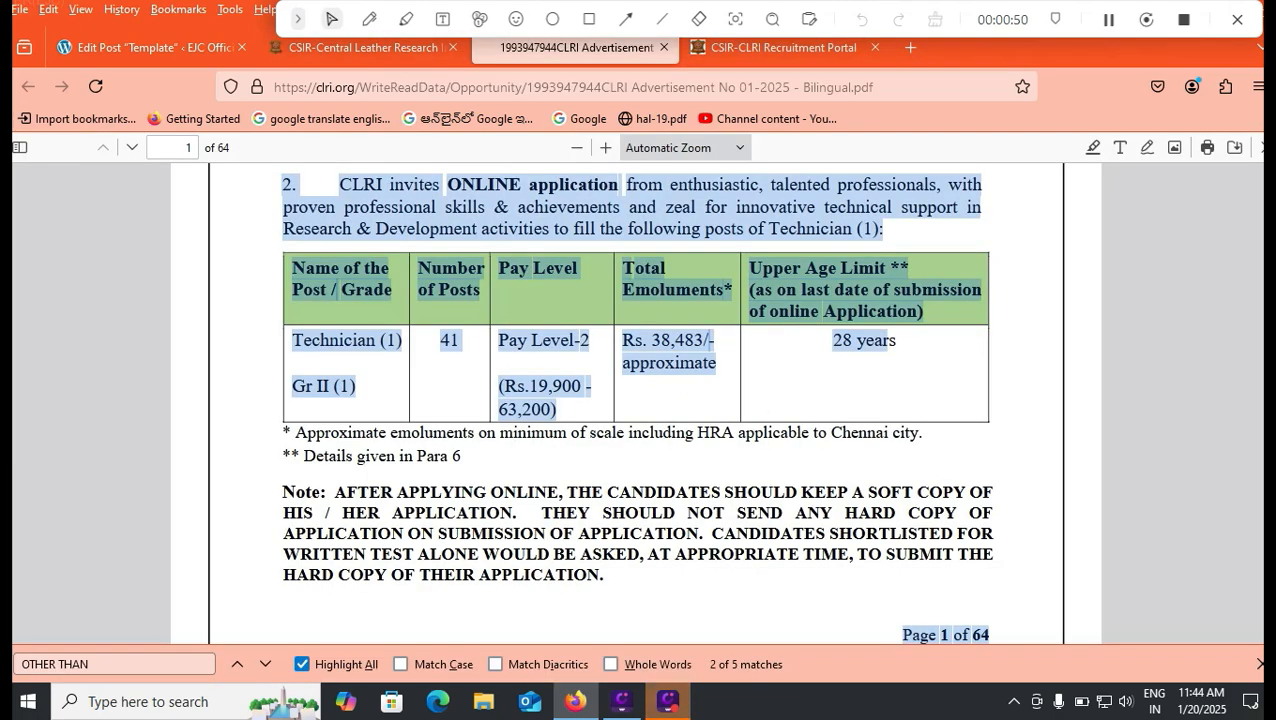
{"action": "scroll", "coordinate": [640, 400], "scroll_direction": "down", "scroll_amount": 12}
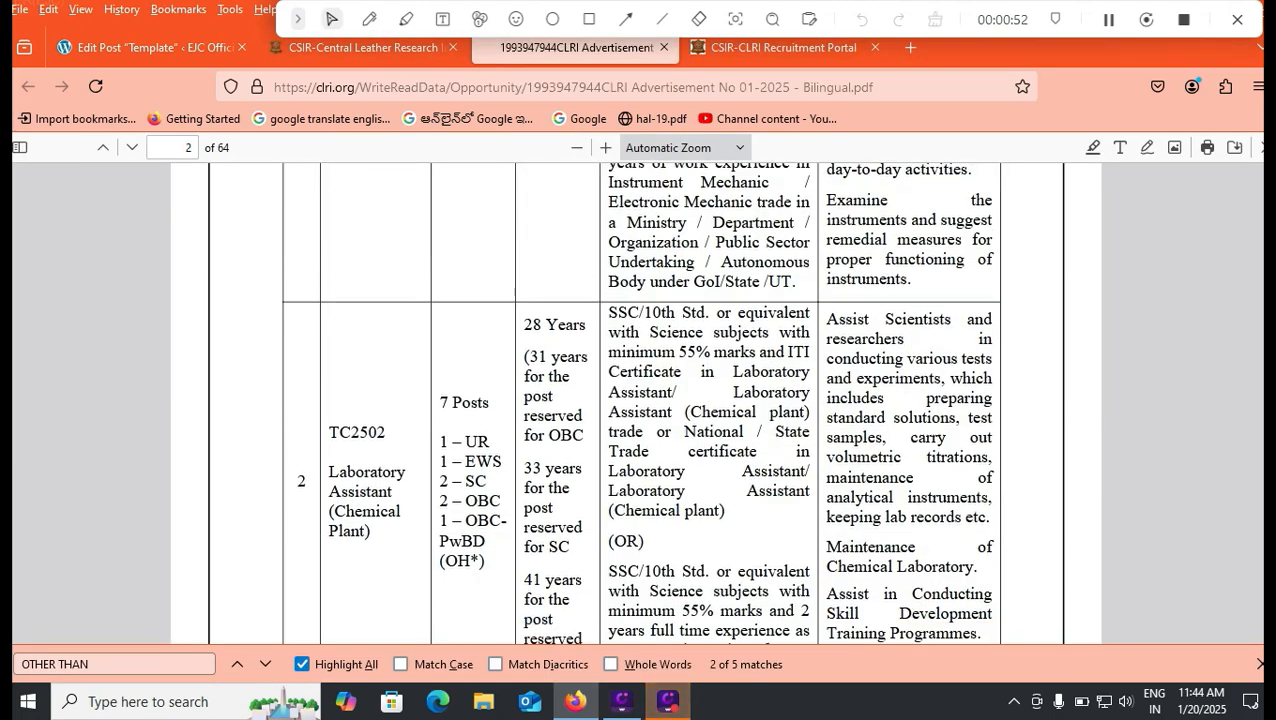
{"action": "scroll", "coordinate": [635, 400], "scroll_direction": "down", "scroll_amount": 5}
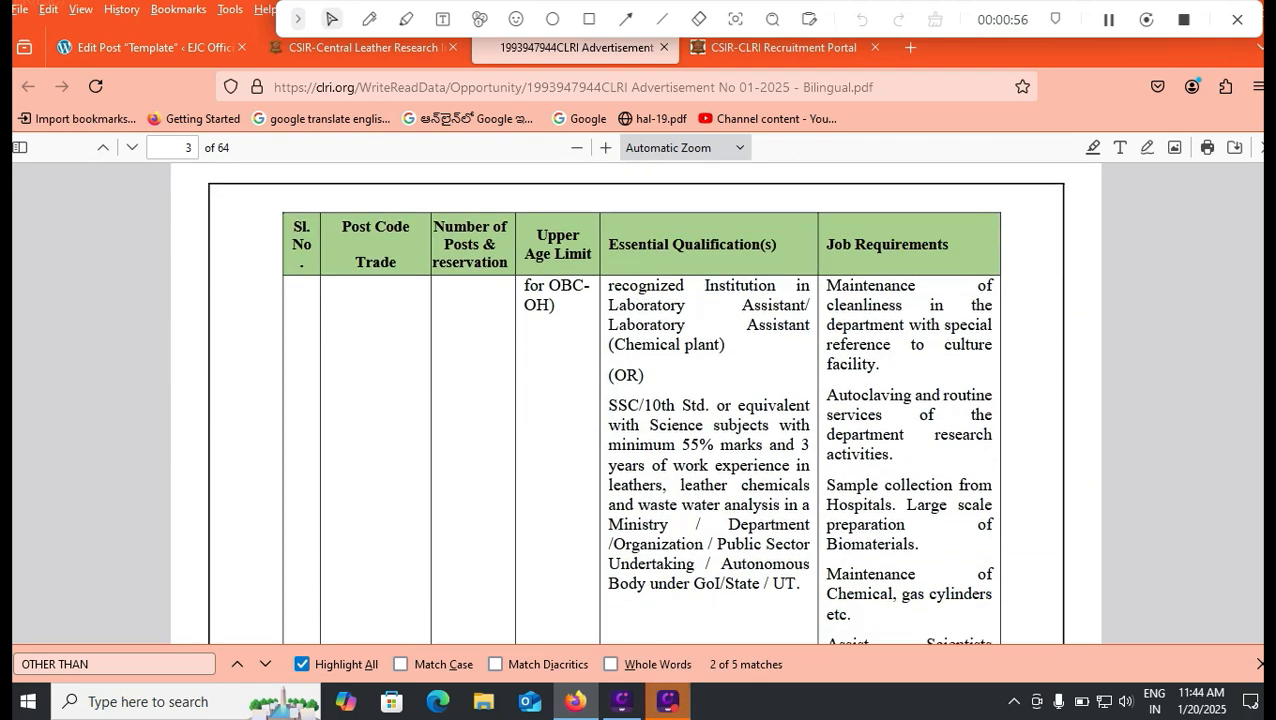
{"action": "scroll", "coordinate": [635, 400], "scroll_direction": "up", "scroll_amount": 5}
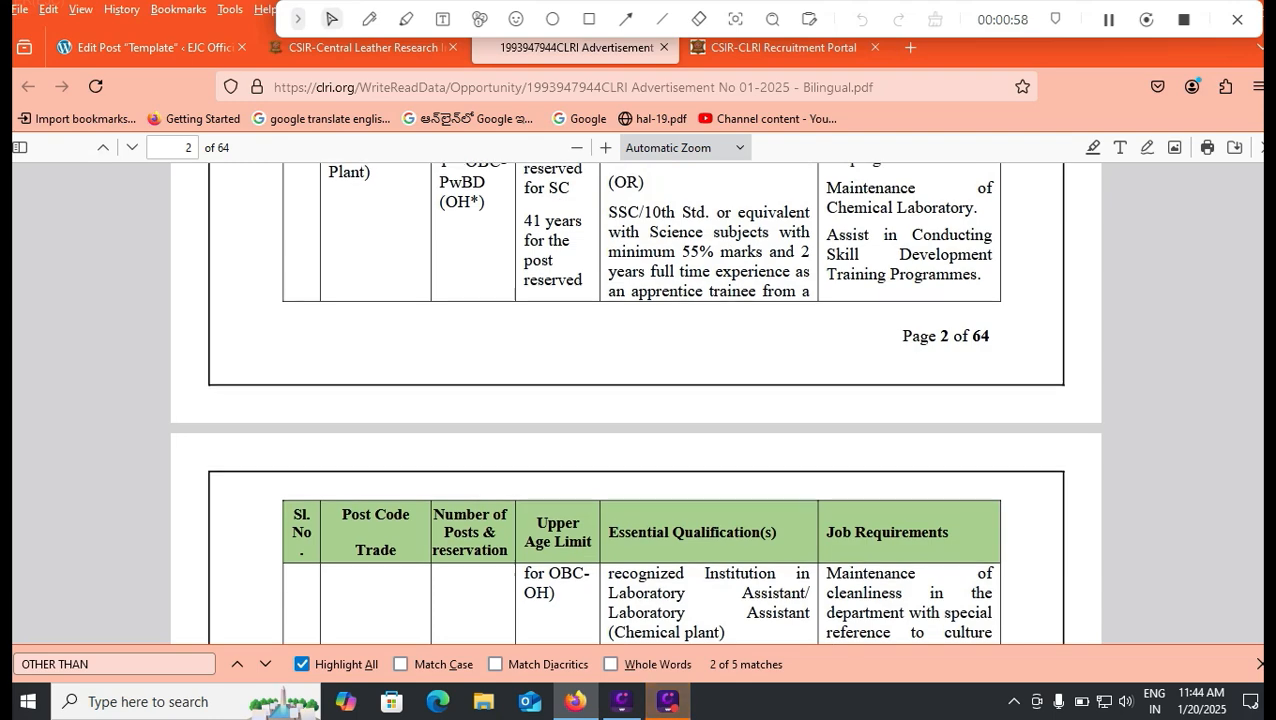
{"action": "scroll", "coordinate": [635, 400], "scroll_direction": "up", "scroll_amount": 1}
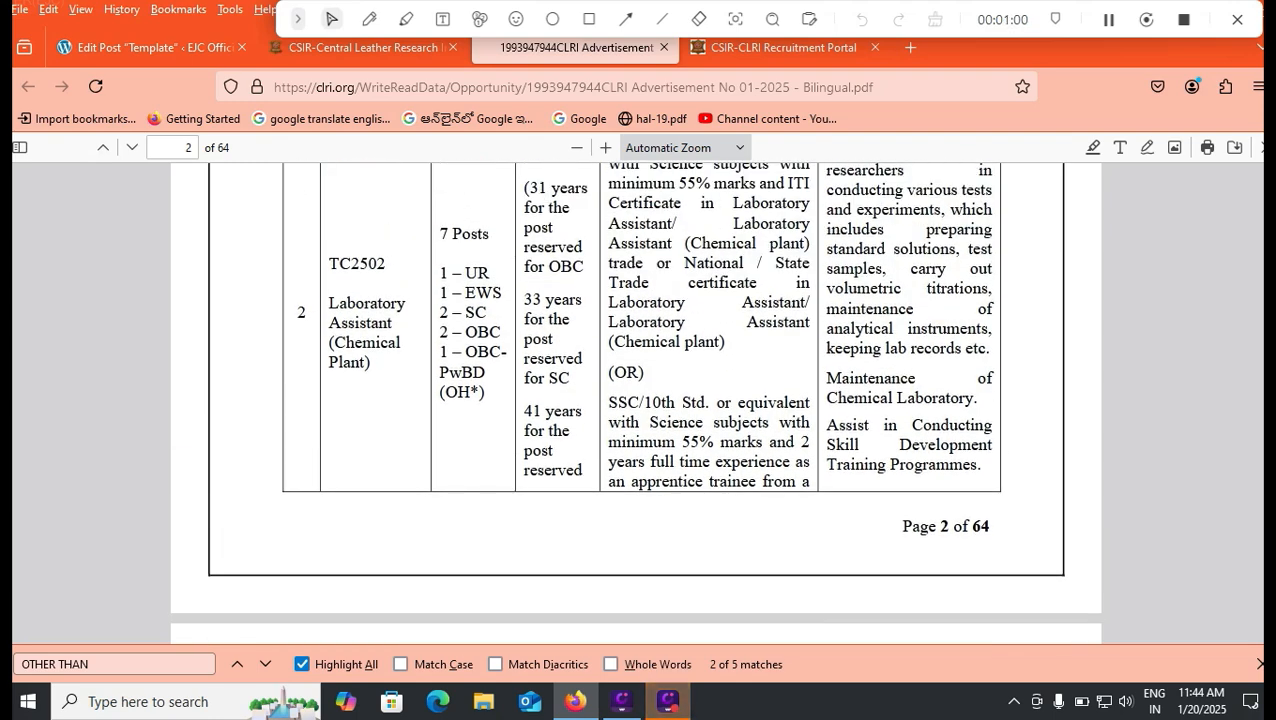
{"action": "scroll", "coordinate": [635, 400], "scroll_direction": "down", "scroll_amount": 1}
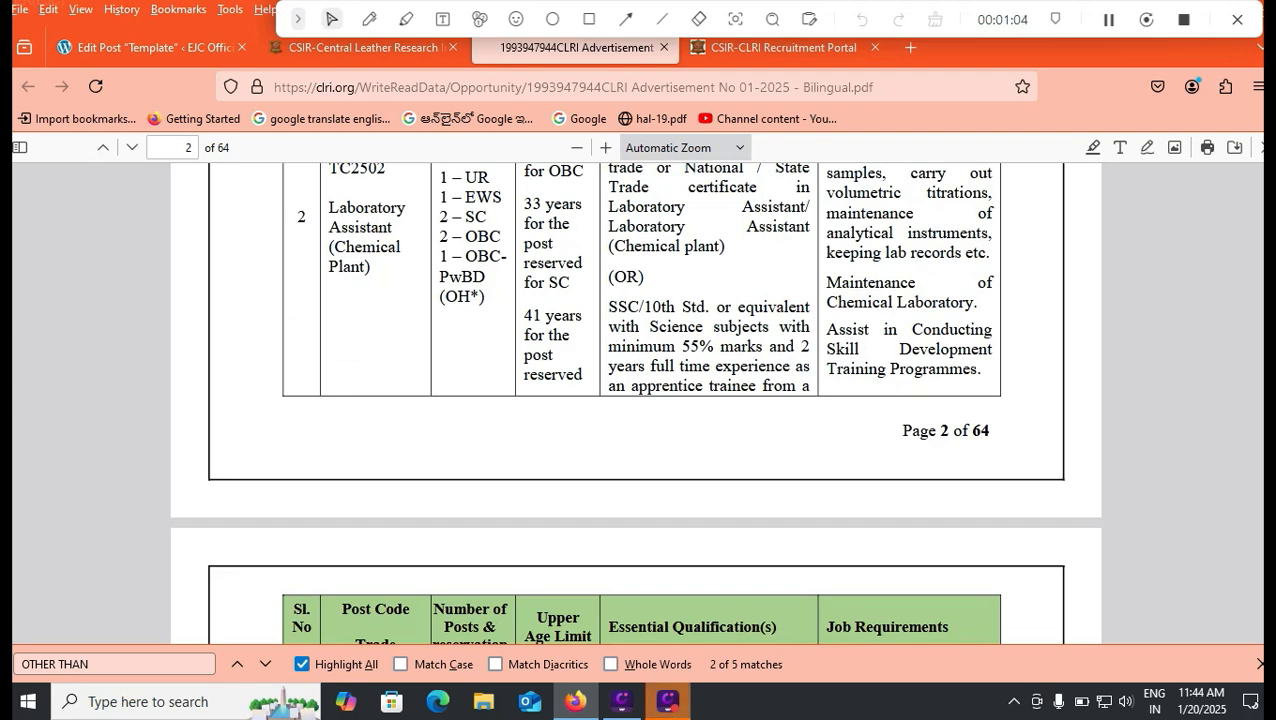
{"action": "scroll", "coordinate": [635, 400], "scroll_direction": "up", "scroll_amount": 2}
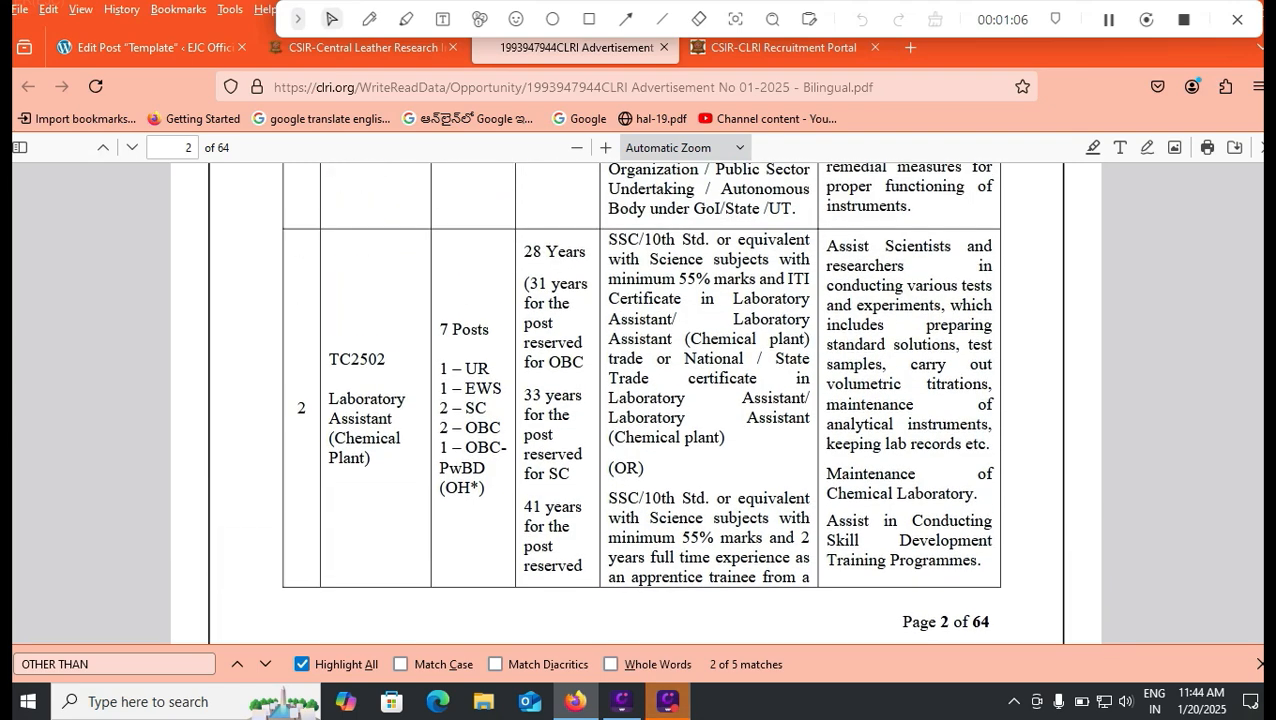
{"action": "scroll", "coordinate": [635, 400], "scroll_direction": "down", "scroll_amount": 18}
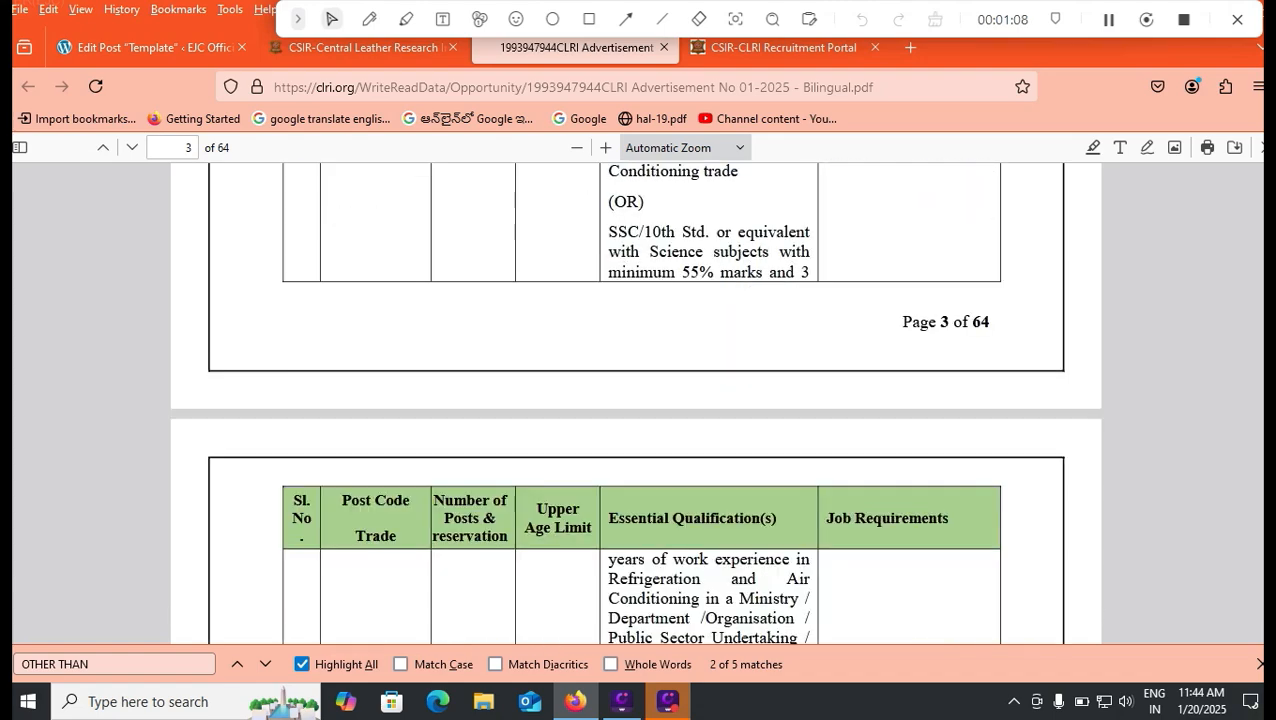
{"action": "scroll", "coordinate": [635, 400], "scroll_direction": "down", "scroll_amount": 3}
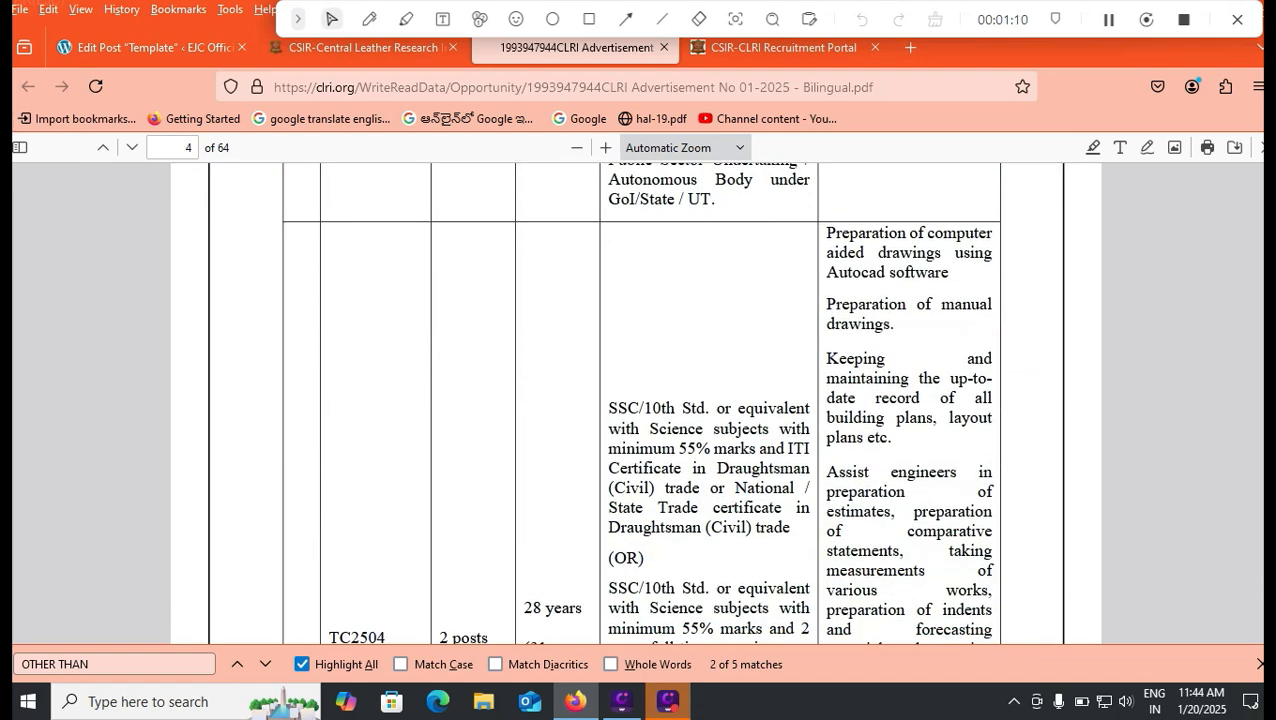
{"action": "scroll", "coordinate": [635, 400], "scroll_direction": "up", "scroll_amount": 12}
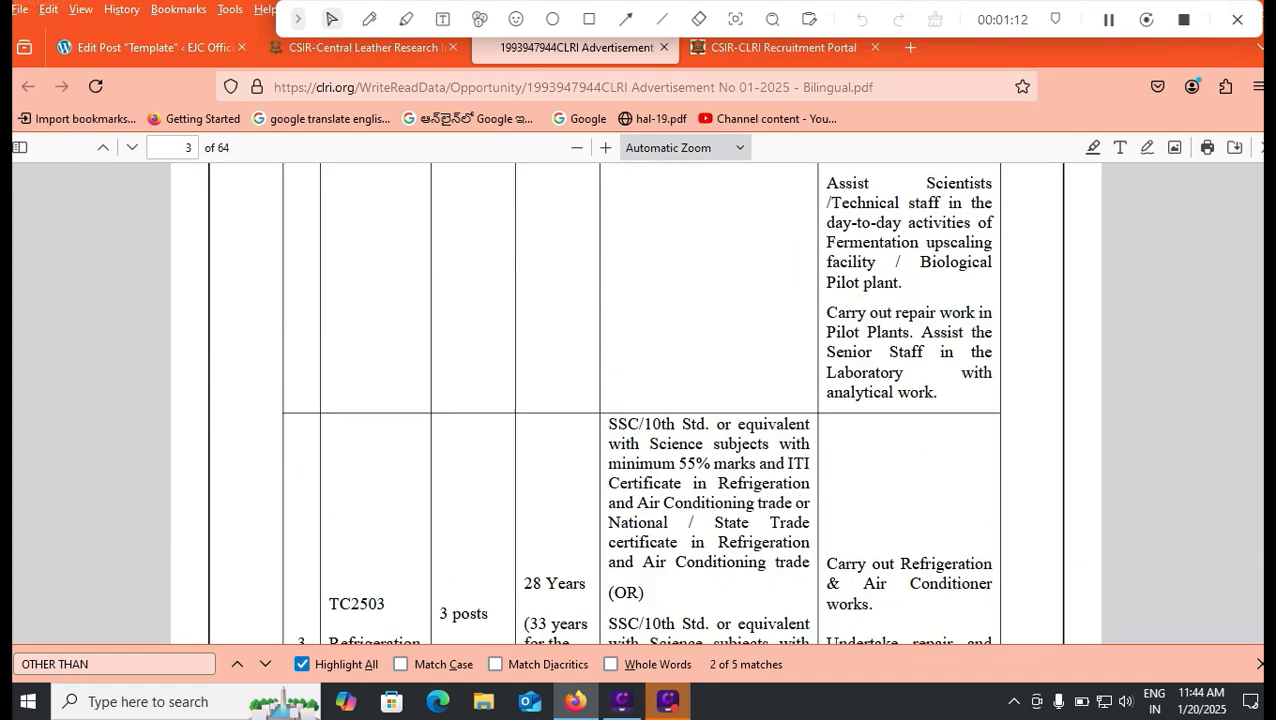
{"action": "scroll", "coordinate": [635, 400], "scroll_direction": "up", "scroll_amount": 8}
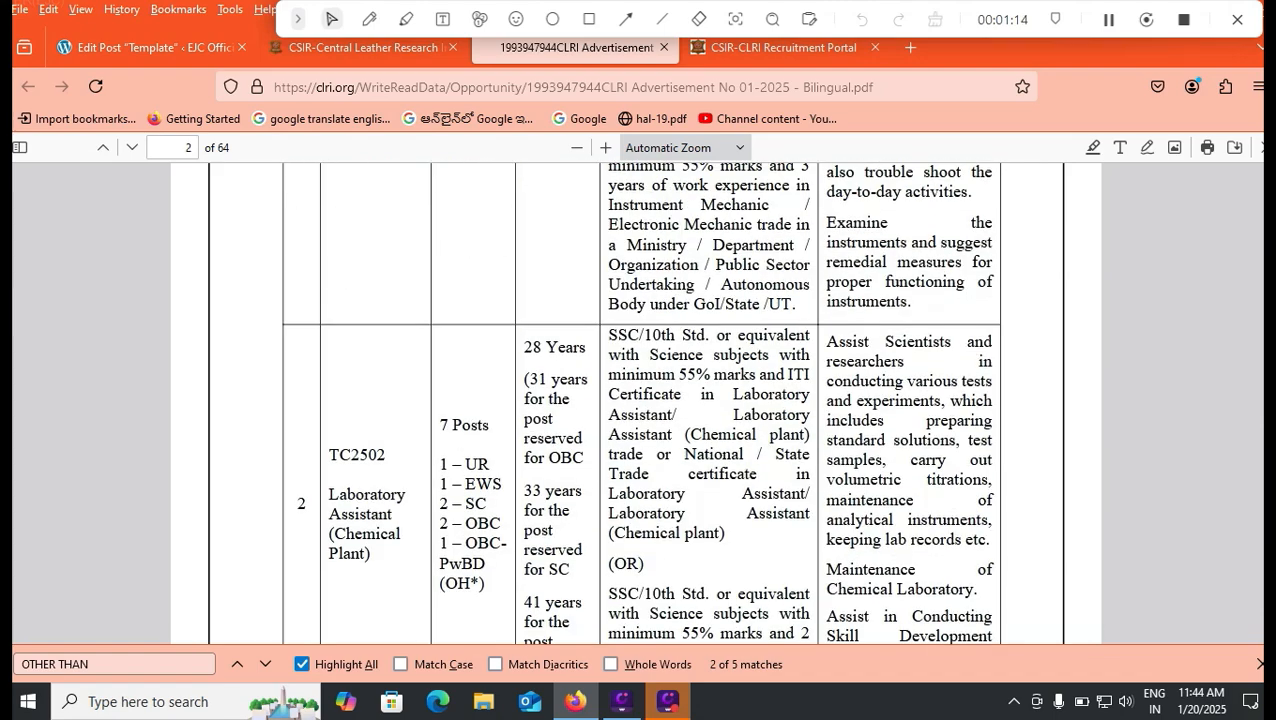
{"action": "scroll", "coordinate": [635, 400], "scroll_direction": "up", "scroll_amount": 2}
{"action": "scroll", "coordinate": [635, 400], "scroll_direction": "down", "scroll_amount": 1}
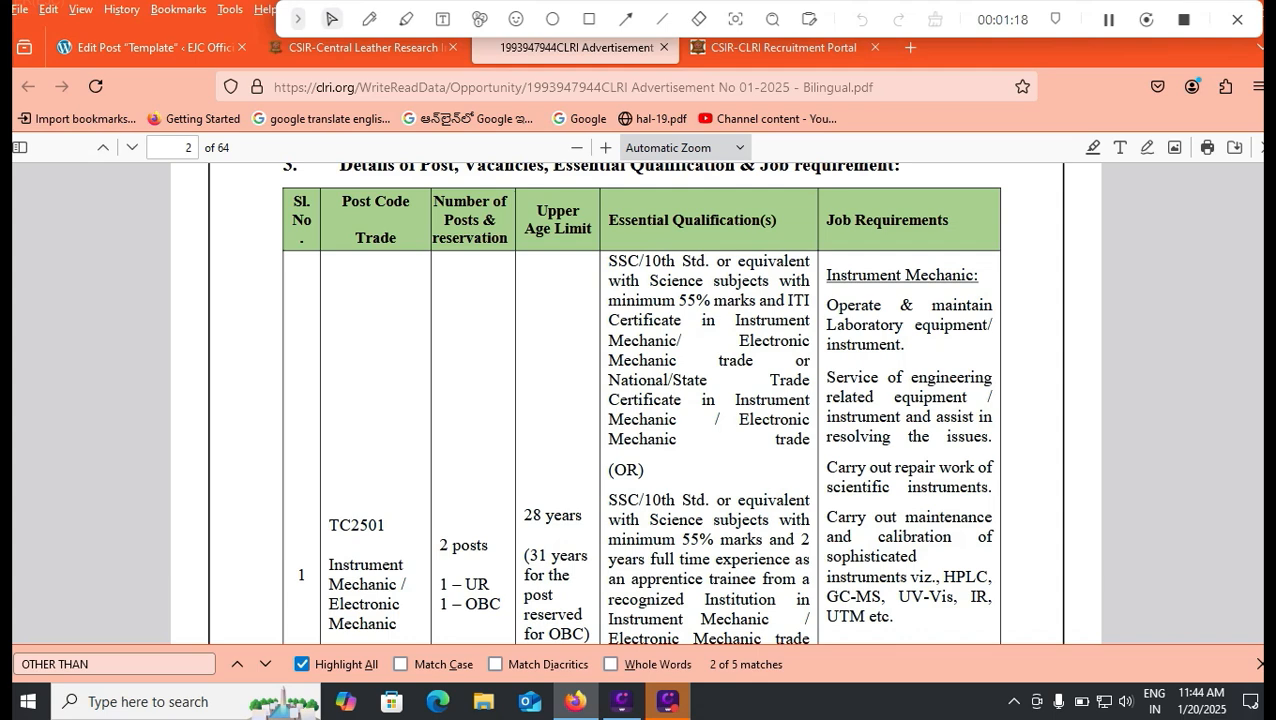
Step: Choose 10th or Equivalent as the level and enter exam name 10TH CLASS
{"action": "left_click", "coordinate": [780, 47]}
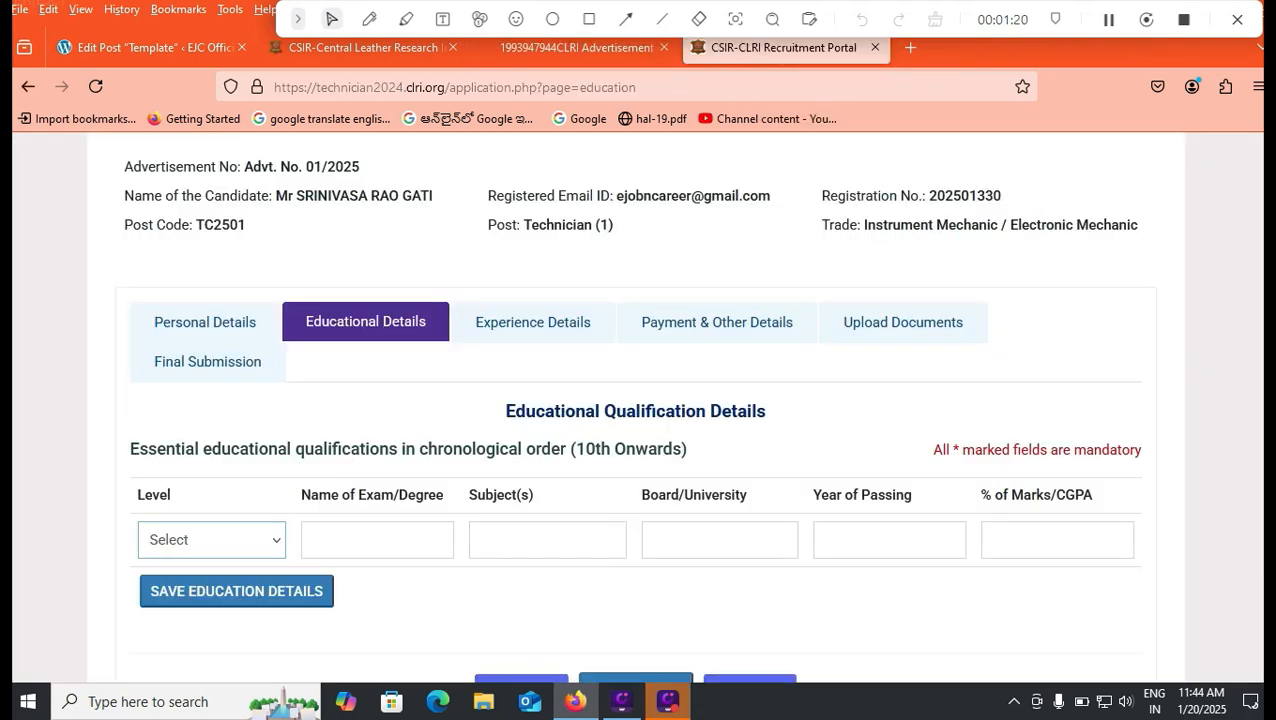
{"action": "left_click", "coordinate": [211, 539]}
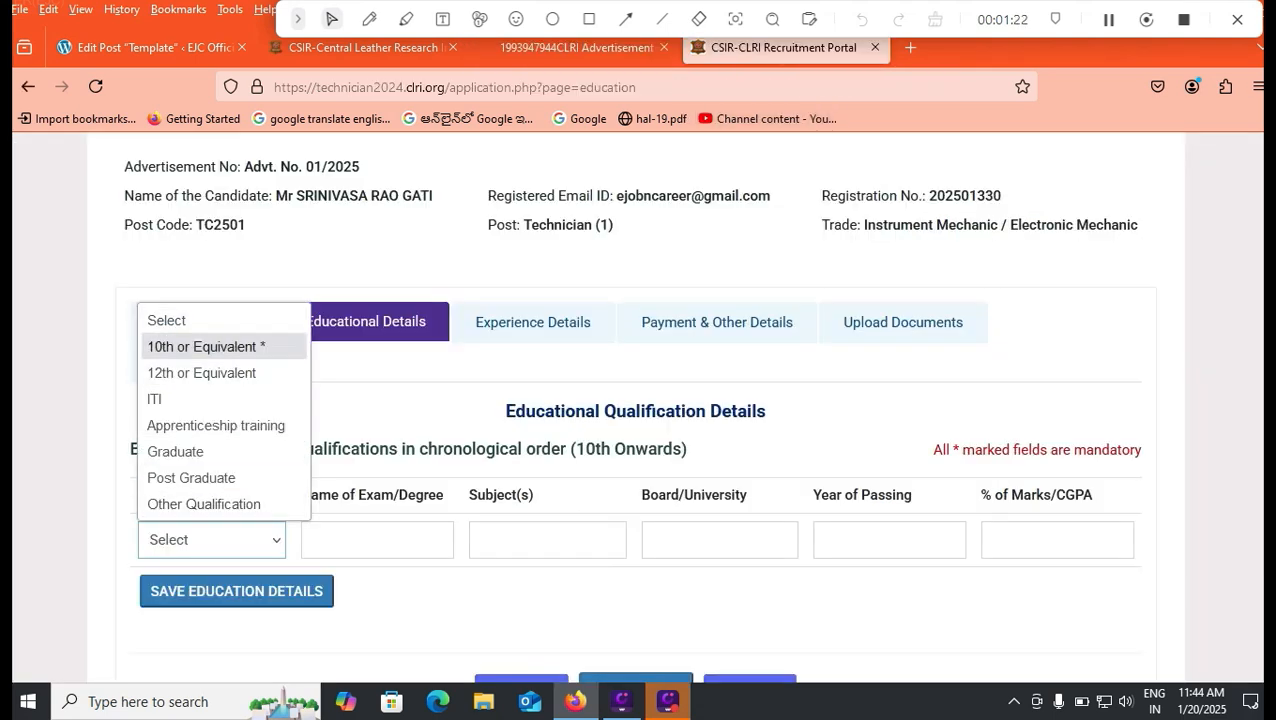
{"action": "key", "text": "Down"}
{"action": "key", "text": "Down"}
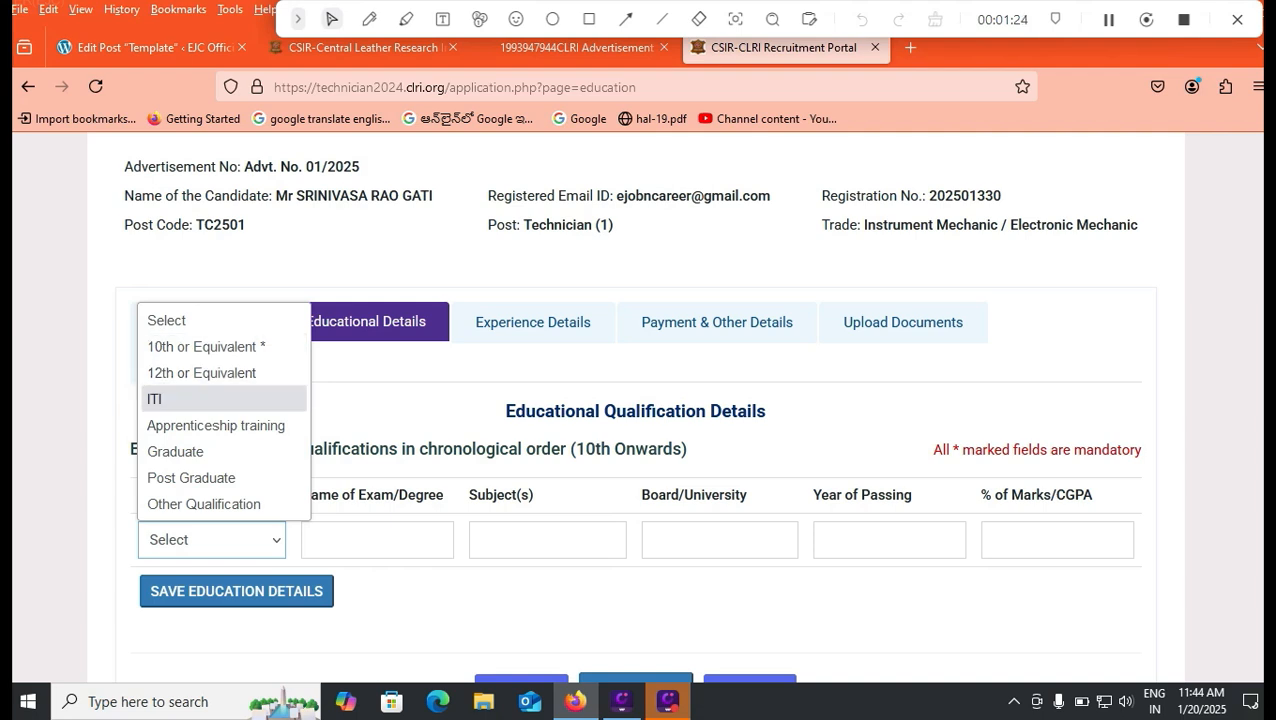
{"action": "key", "text": "Down"}
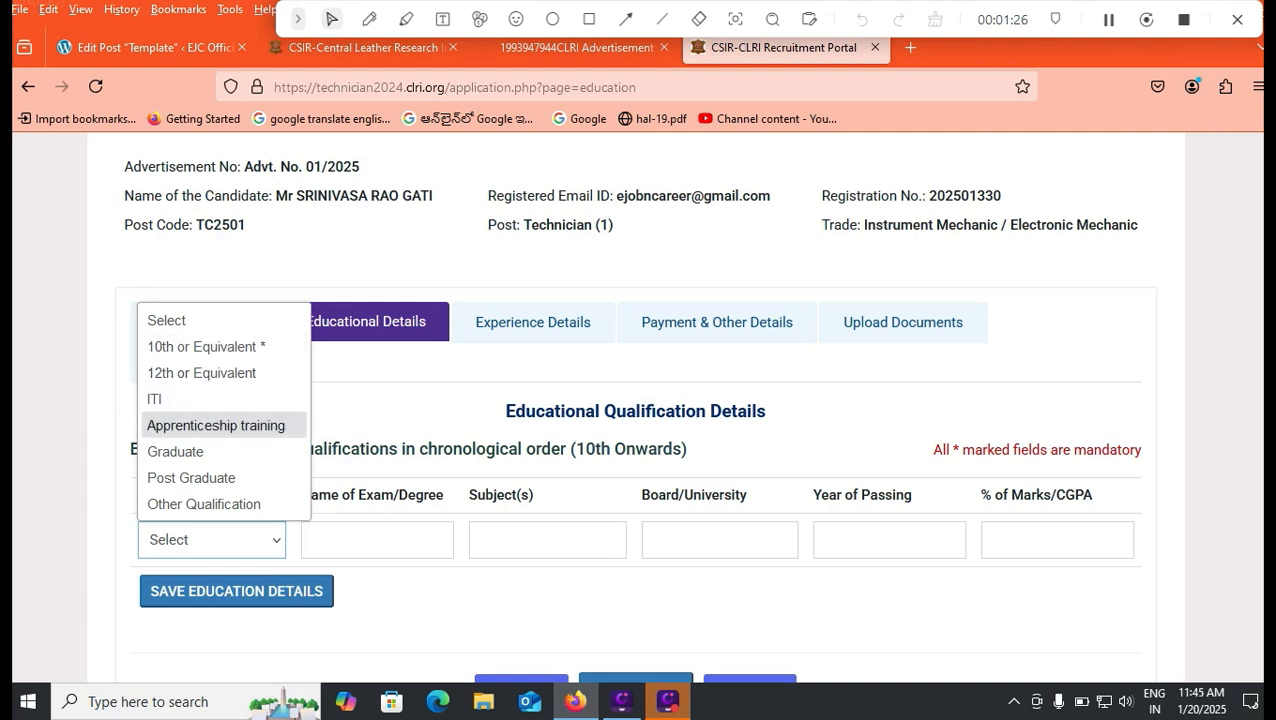
{"action": "key", "text": "Up"}
{"action": "key", "text": "Up"}
{"action": "key", "text": "Up"}
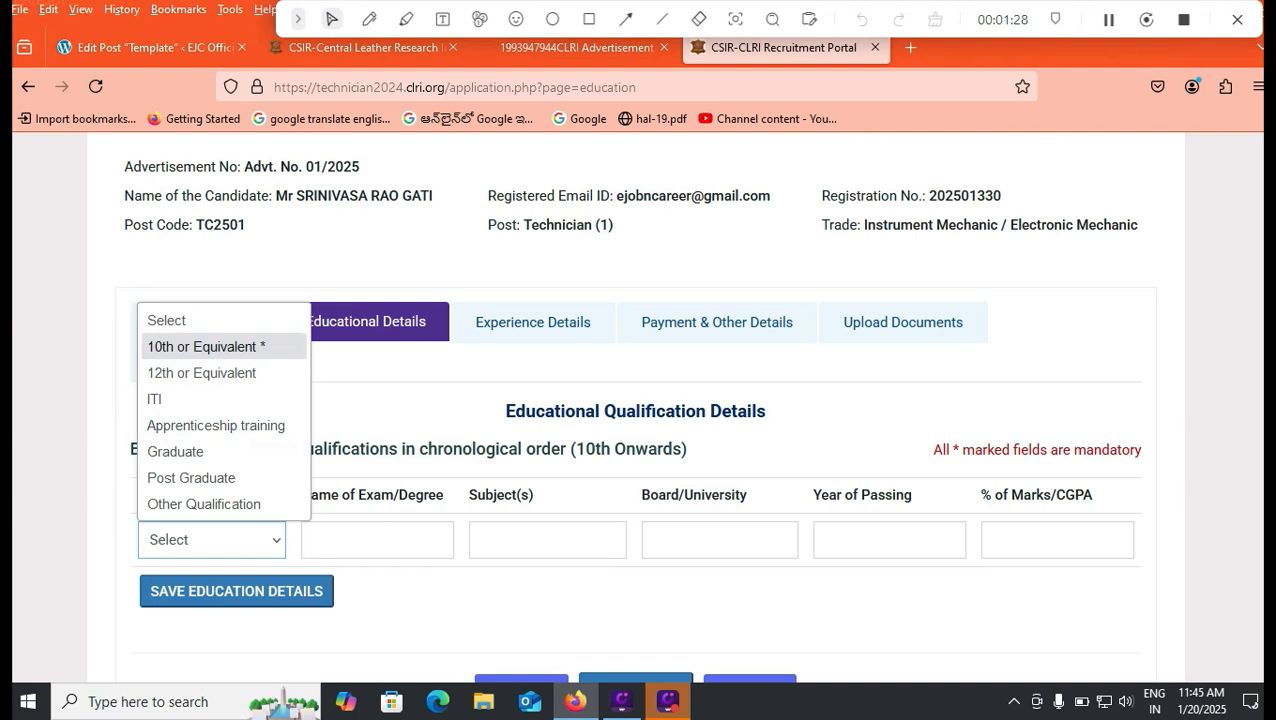
{"action": "key", "text": "Return"}
{"action": "key", "text": "Tab"}
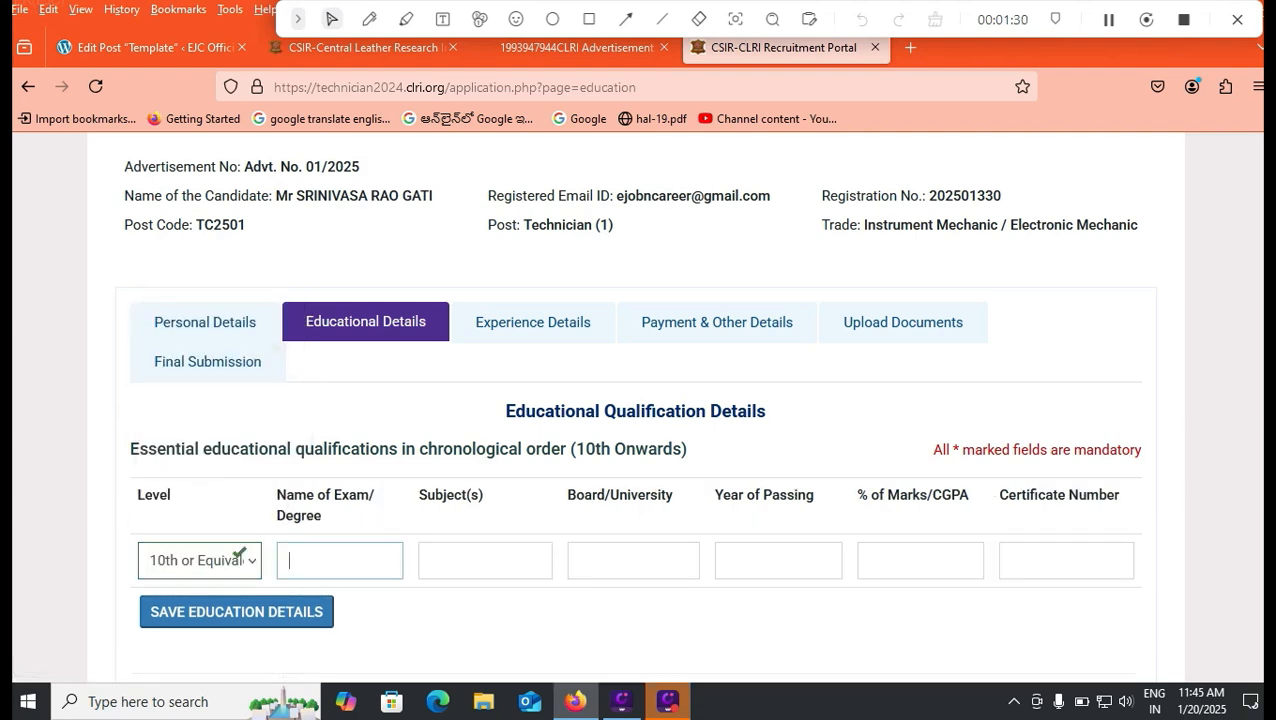
{"action": "type", "text": "10T"}
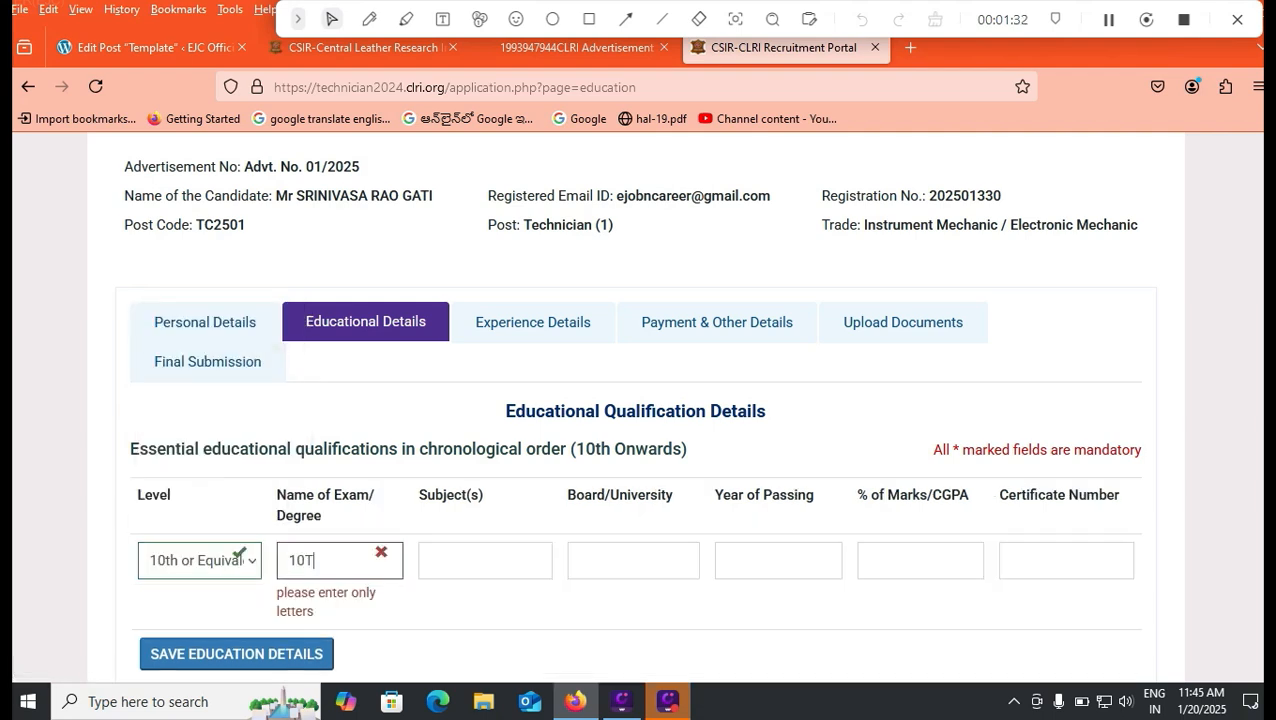
{"action": "type", "text": "H CLASS"}
{"action": "key", "text": "Tab"}
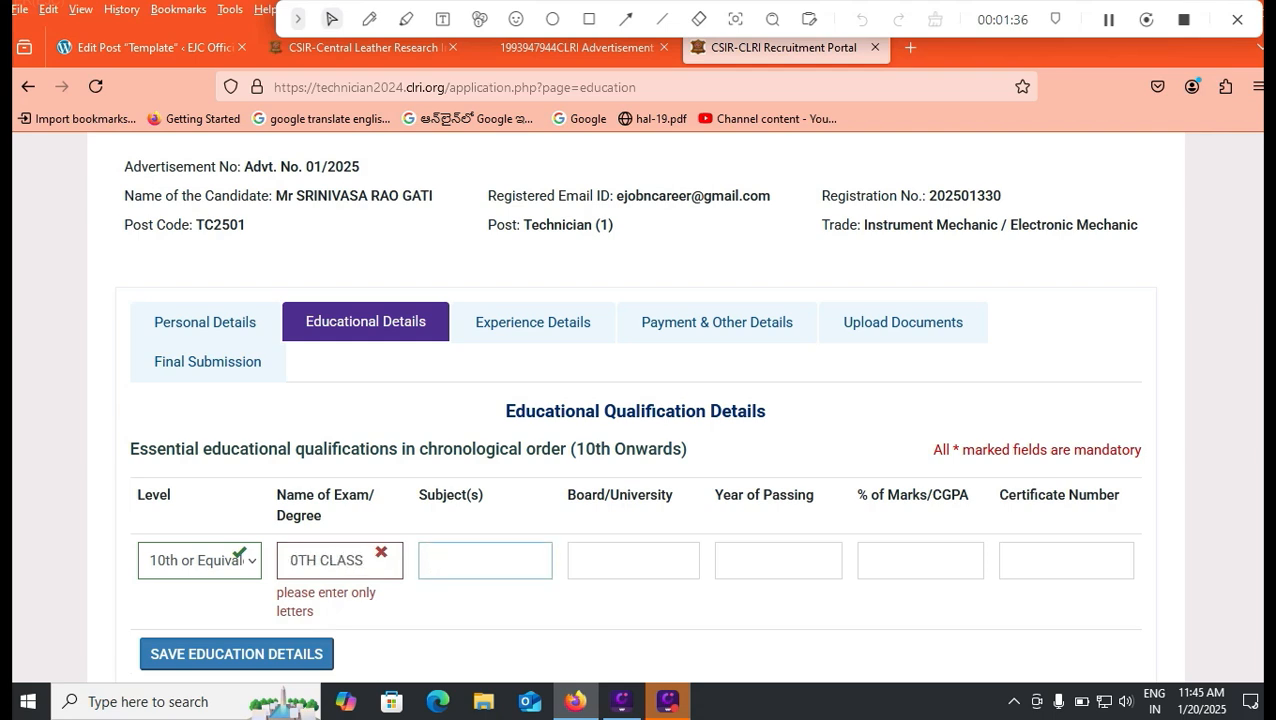
Step: Replace 10TH with TENTH in the exam name
{"action": "left_click_drag", "start_coordinate": [364, 560], "coordinate": [307, 560]}
{"action": "key", "text": "BackSpace"}
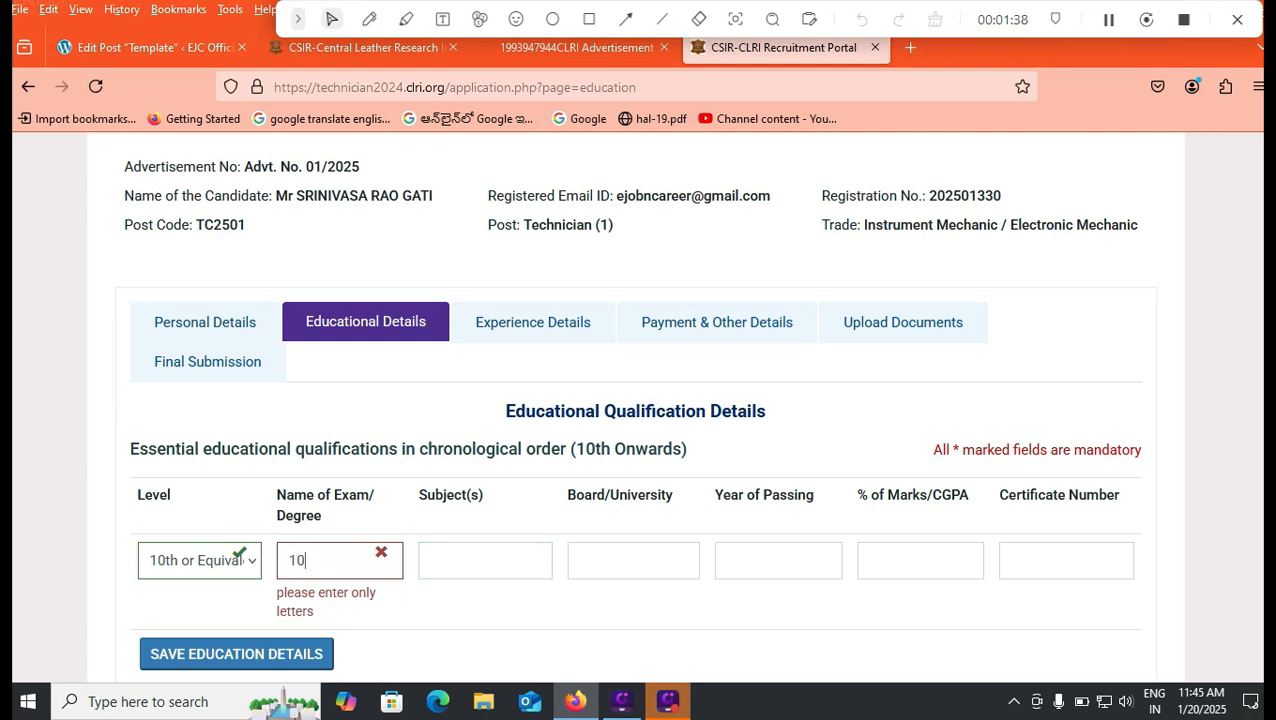
{"action": "key", "text": "BackSpace"}
{"action": "key", "text": "BackSpace"}
{"action": "key", "text": "BackSpace"}
{"action": "type", "text": "TENTH"}
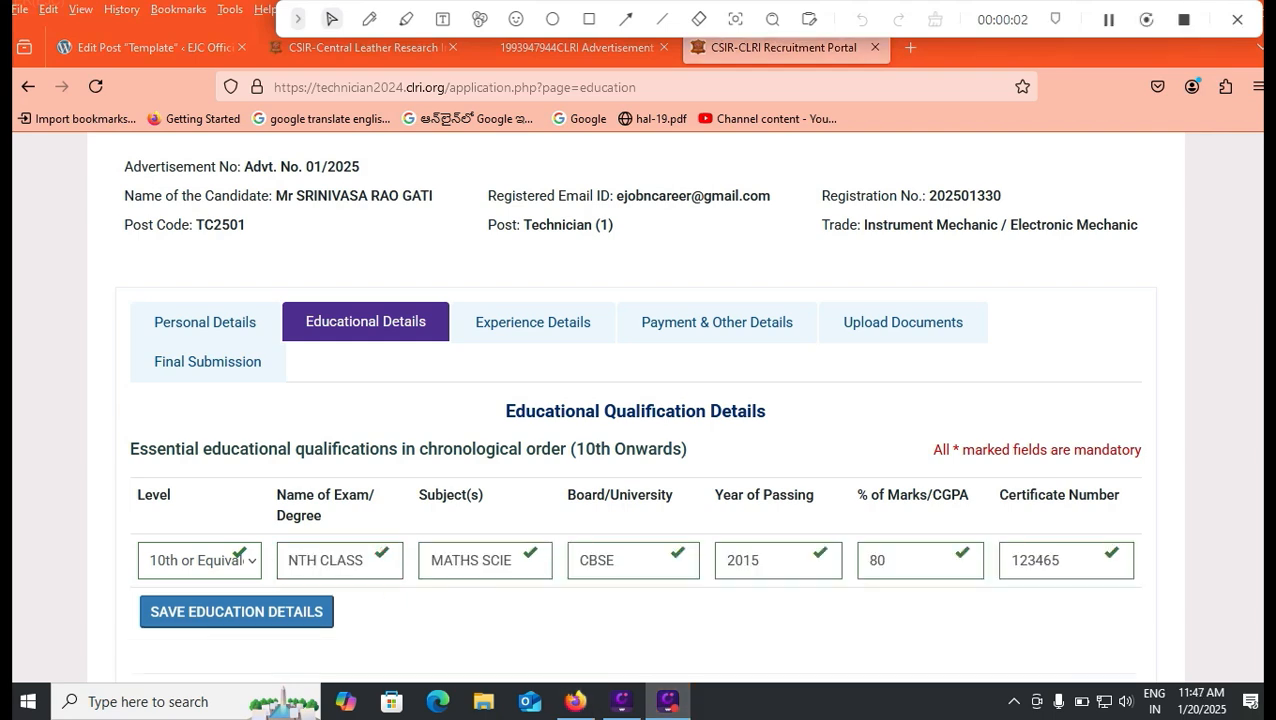
Step: Set the % of Marks/CGPA field back to 80
{"action": "left_click", "coordinate": [500, 560]}
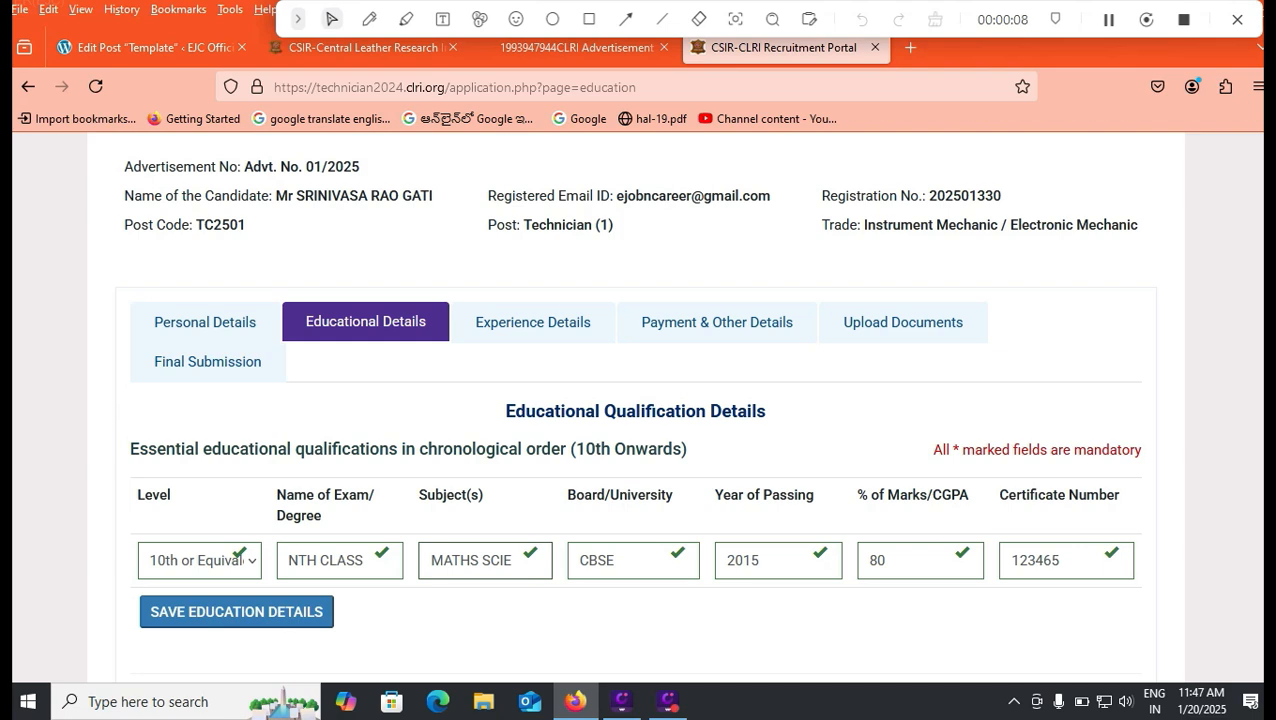
{"action": "double_click", "coordinate": [877, 560]}
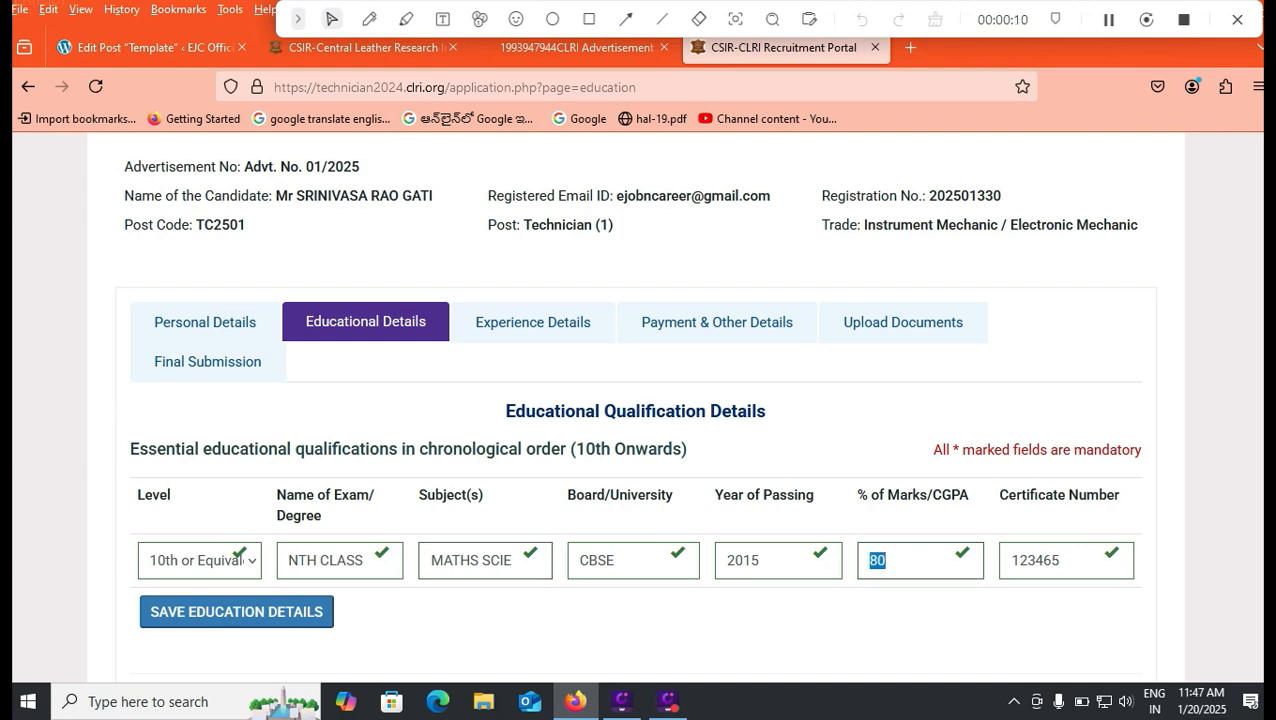
{"action": "type", "text": "8.3"}
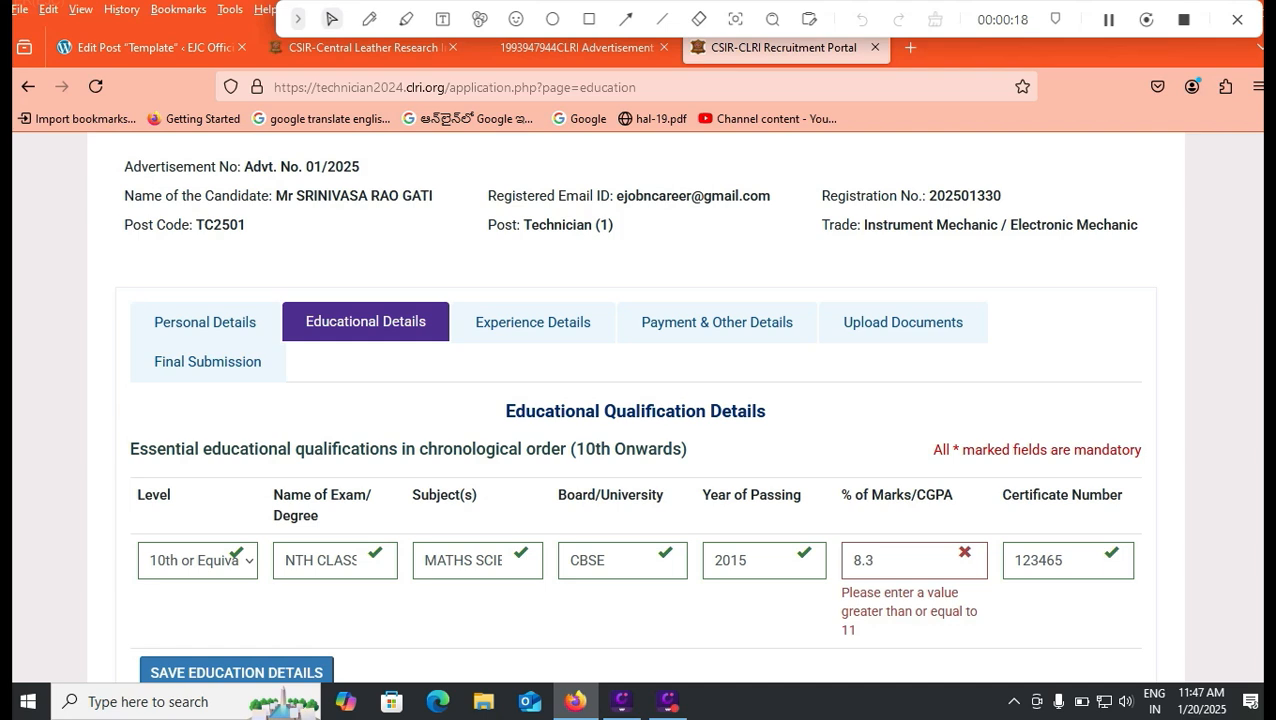
{"action": "key", "text": "BackSpace"}
{"action": "key", "text": "BackSpace"}
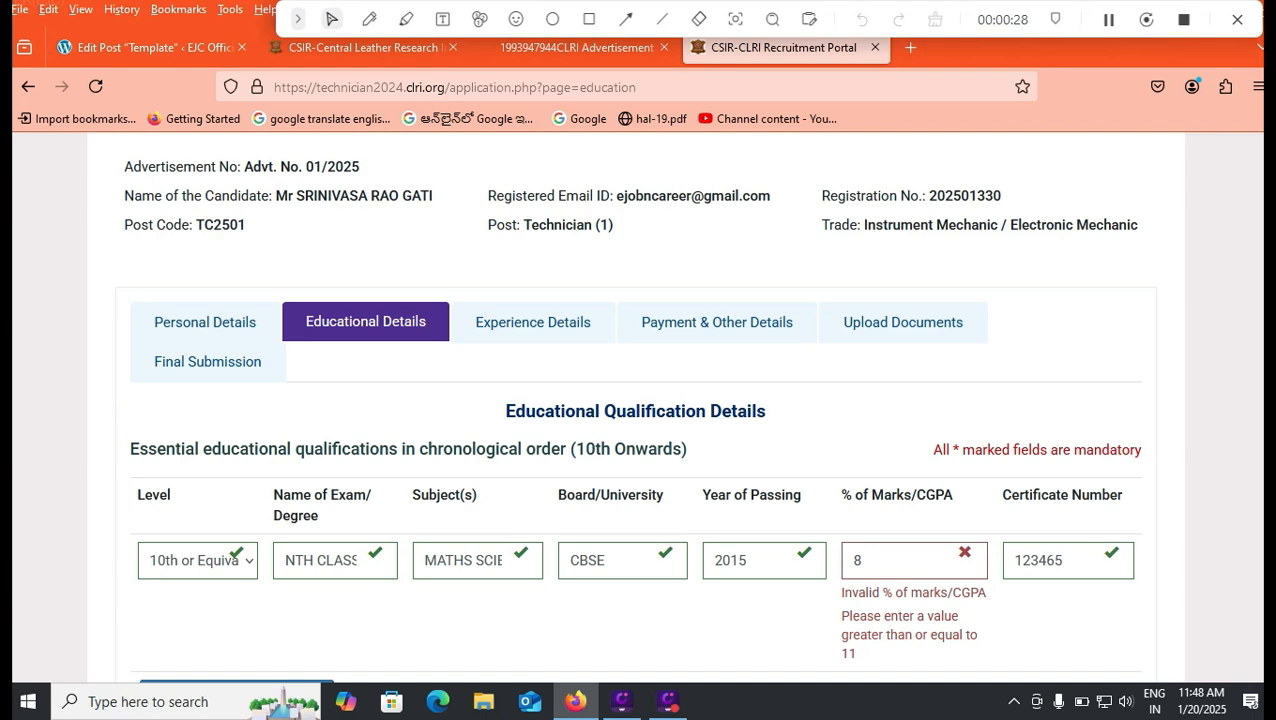
{"action": "double_click", "coordinate": [858, 561]}
{"action": "type", "text": "80"}
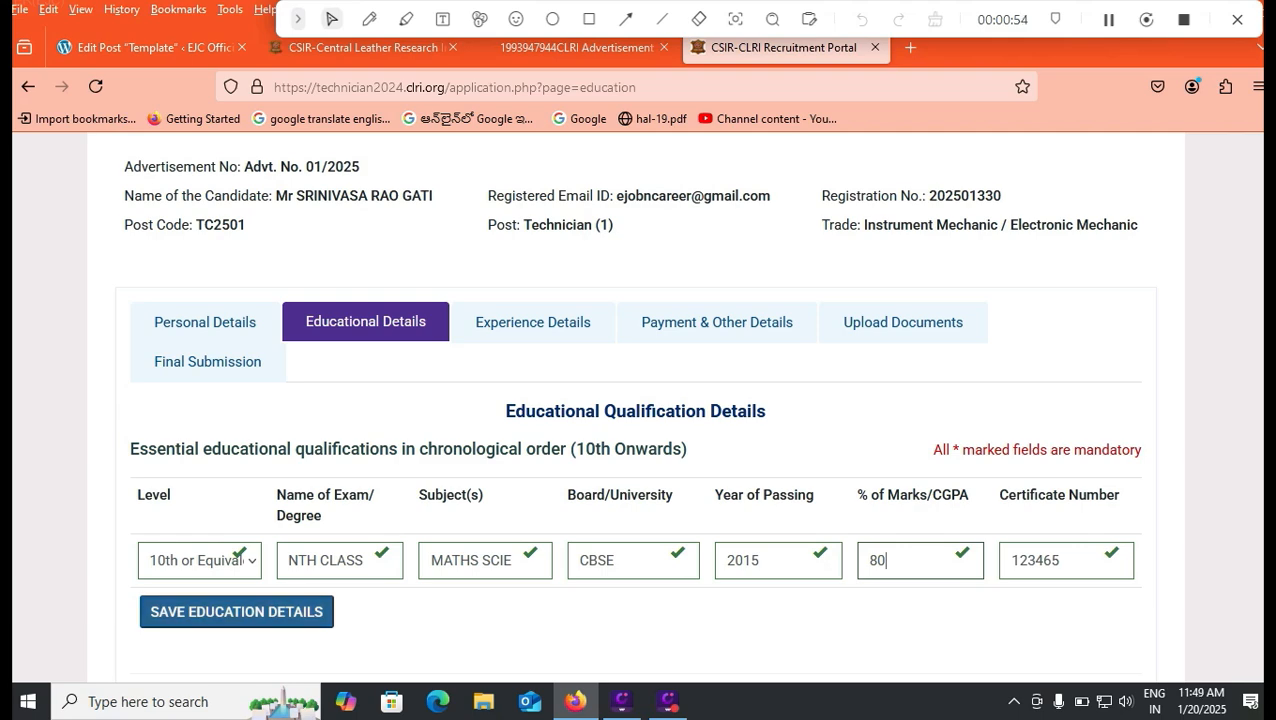
Step: Save the 10th or Equivalent row and open the Level list for the next entry
{"action": "left_click", "coordinate": [236, 611]}
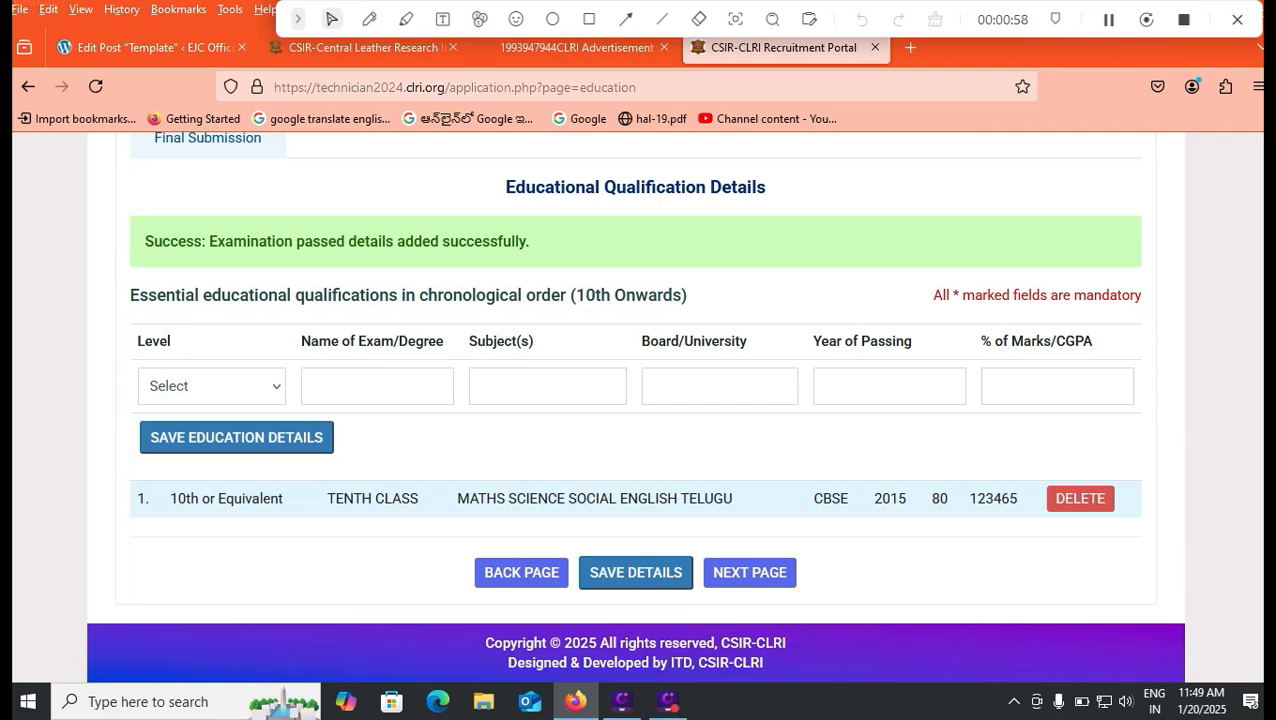
{"action": "scroll", "coordinate": [634, 406], "scroll_direction": "up", "scroll_amount": 5}
{"action": "scroll", "coordinate": [634, 406], "scroll_direction": "down", "scroll_amount": 5}
{"action": "left_click", "coordinate": [211, 386]}
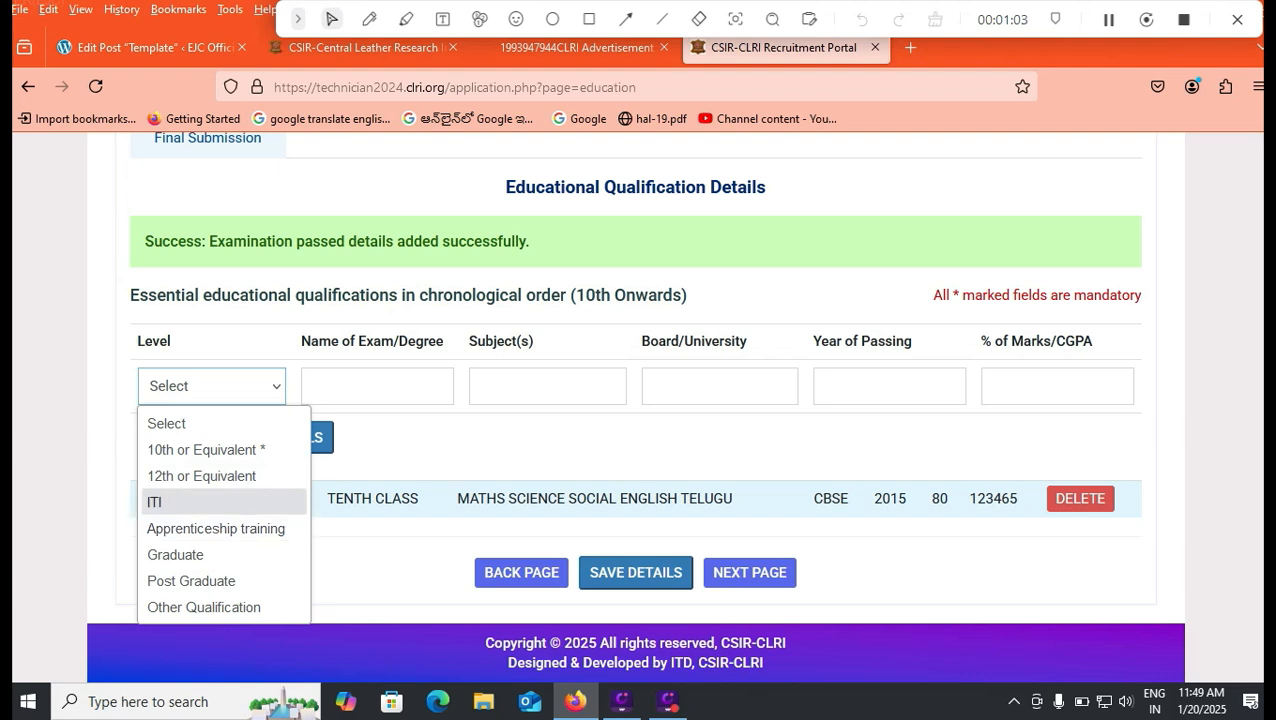
Step: Choose ITI as the level and enter year of passing 2018 and marks 75
{"action": "left_click", "coordinate": [200, 502]}
{"action": "left_click", "coordinate": [377, 386]}
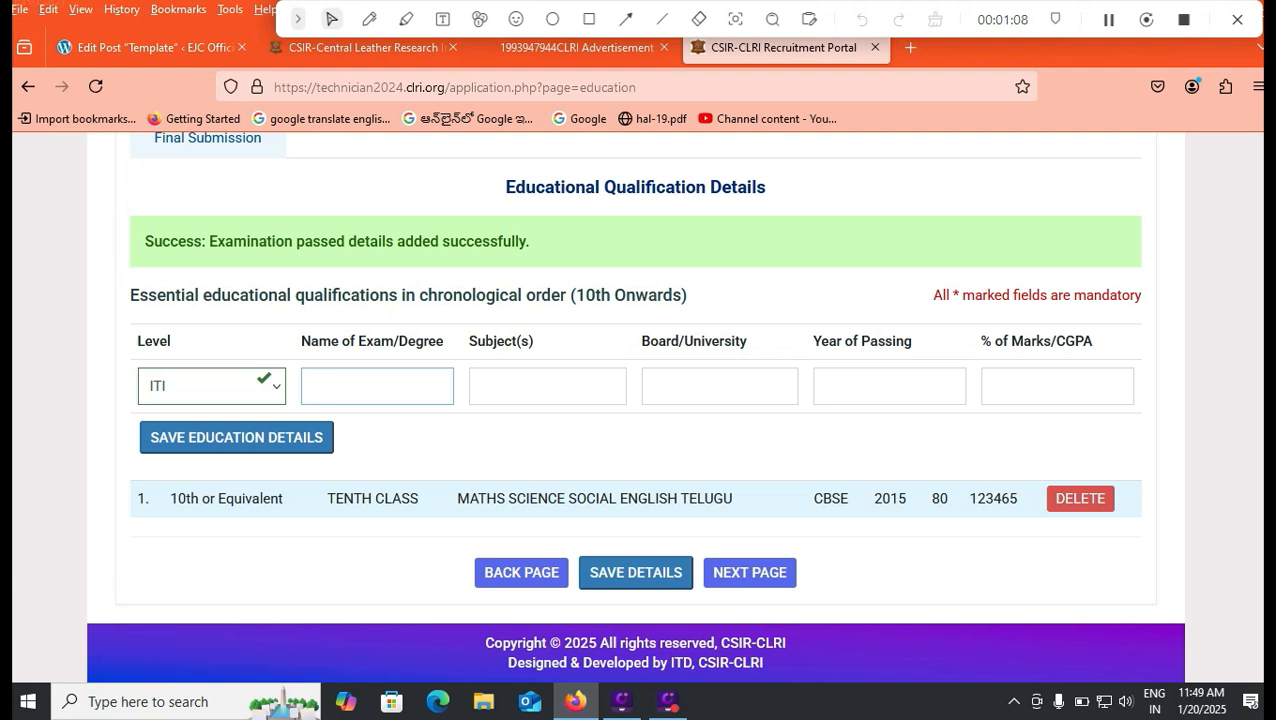
{"action": "left_click", "coordinate": [547, 386]}
{"action": "left_click", "coordinate": [719, 386]}
{"action": "left_click", "coordinate": [889, 386]}
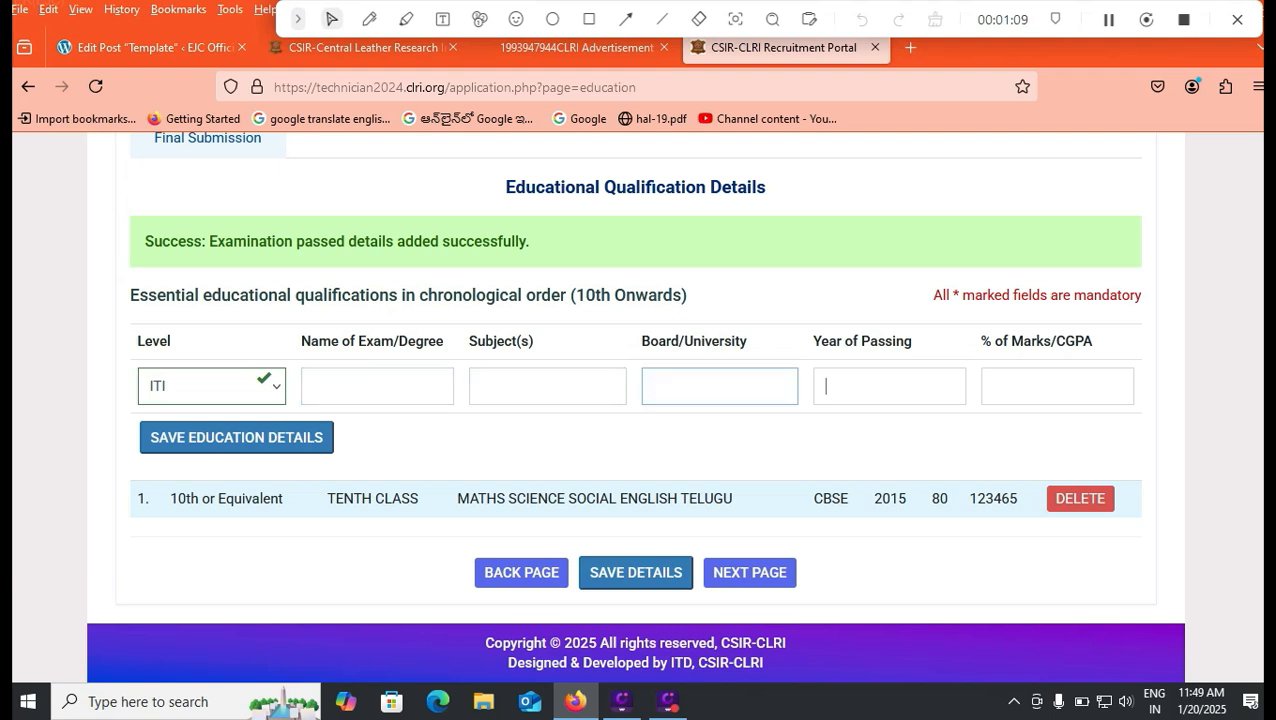
{"action": "type", "text": "2018"}
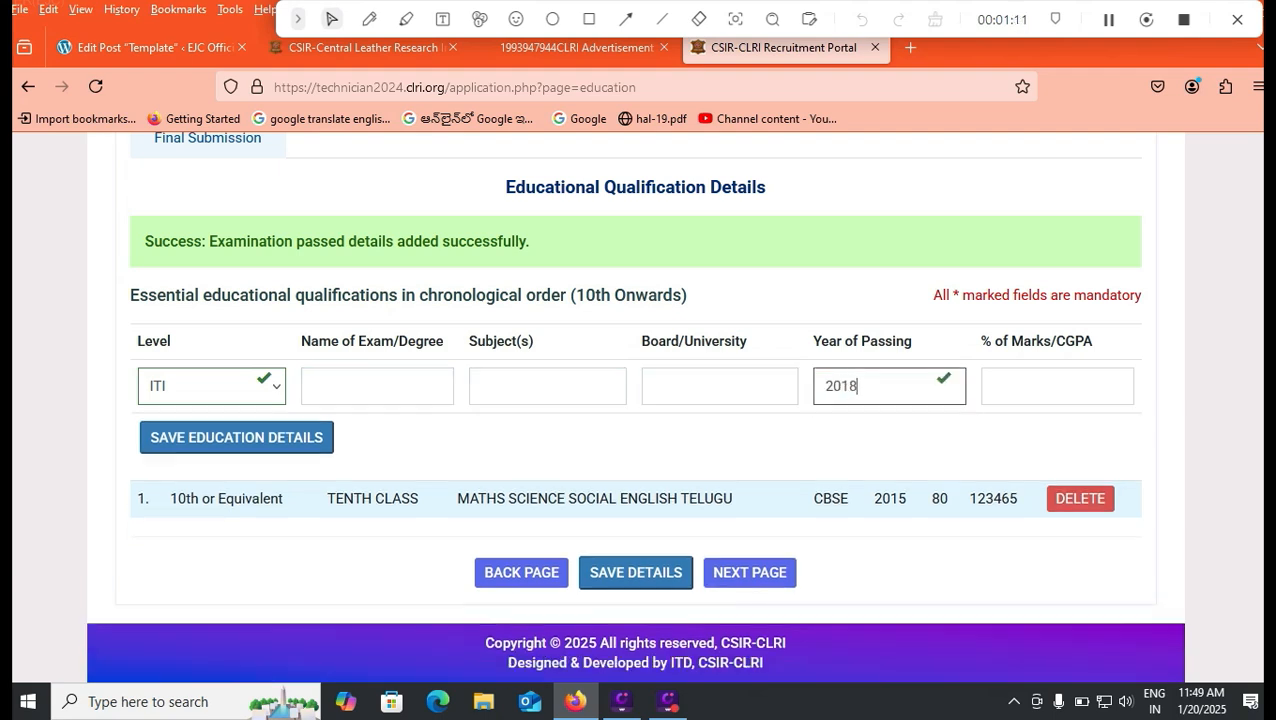
{"action": "left_click", "coordinate": [1057, 386]}
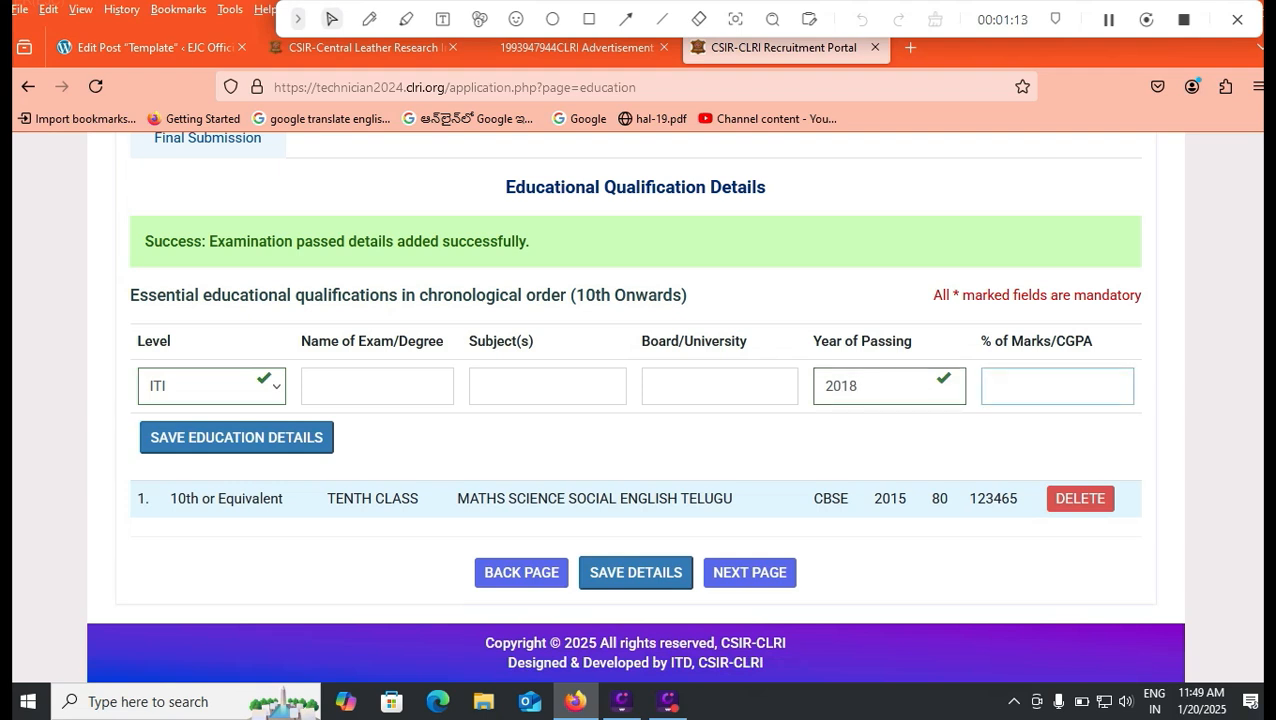
{"action": "type", "text": "75"}
Step: Enter TENALIITI as the ITI board and return to the subject and exam name fields
{"action": "left_click", "coordinate": [719, 386]}
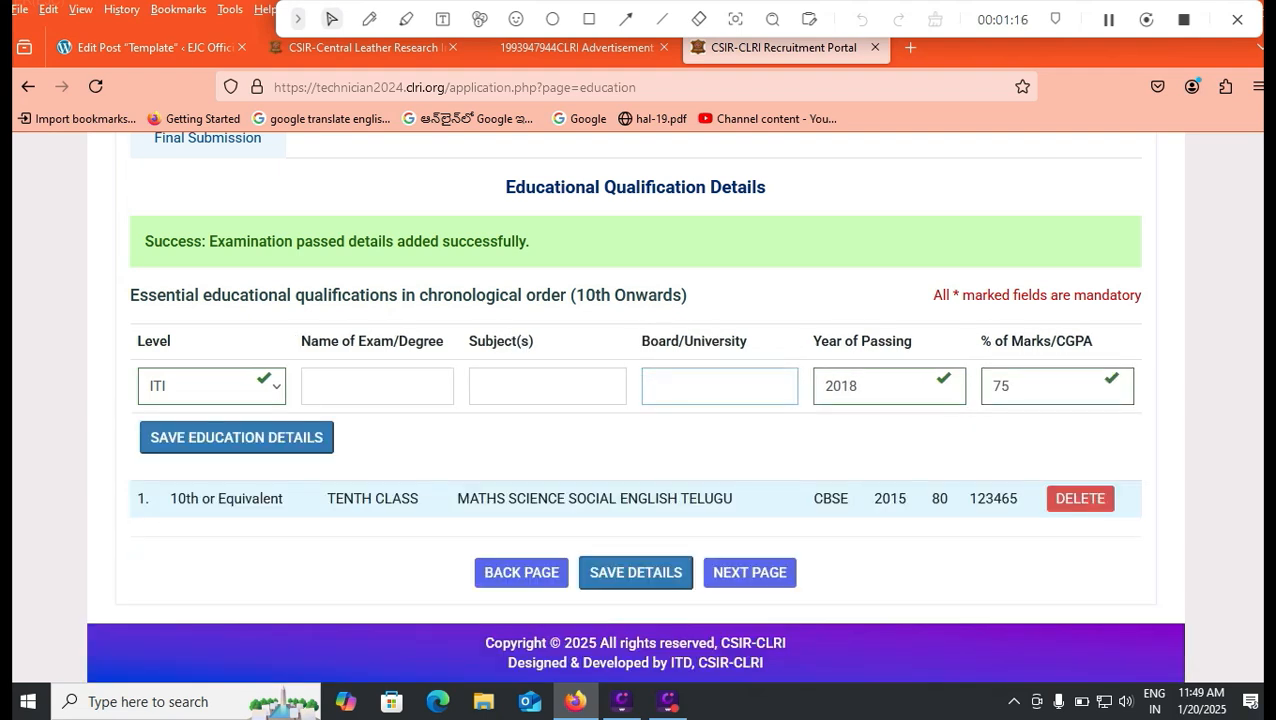
{"action": "type", "text": "TENALI"}
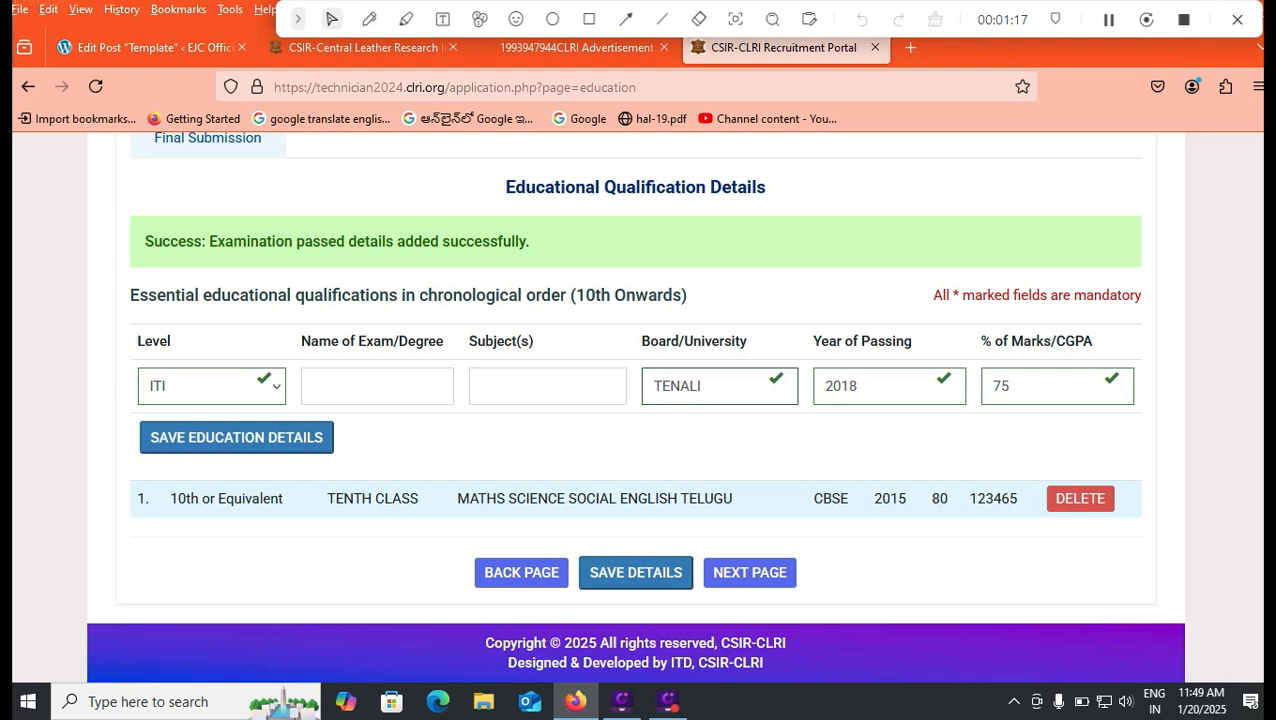
{"action": "type", "text": "ITI"}
{"action": "left_click", "coordinate": [480, 386]}
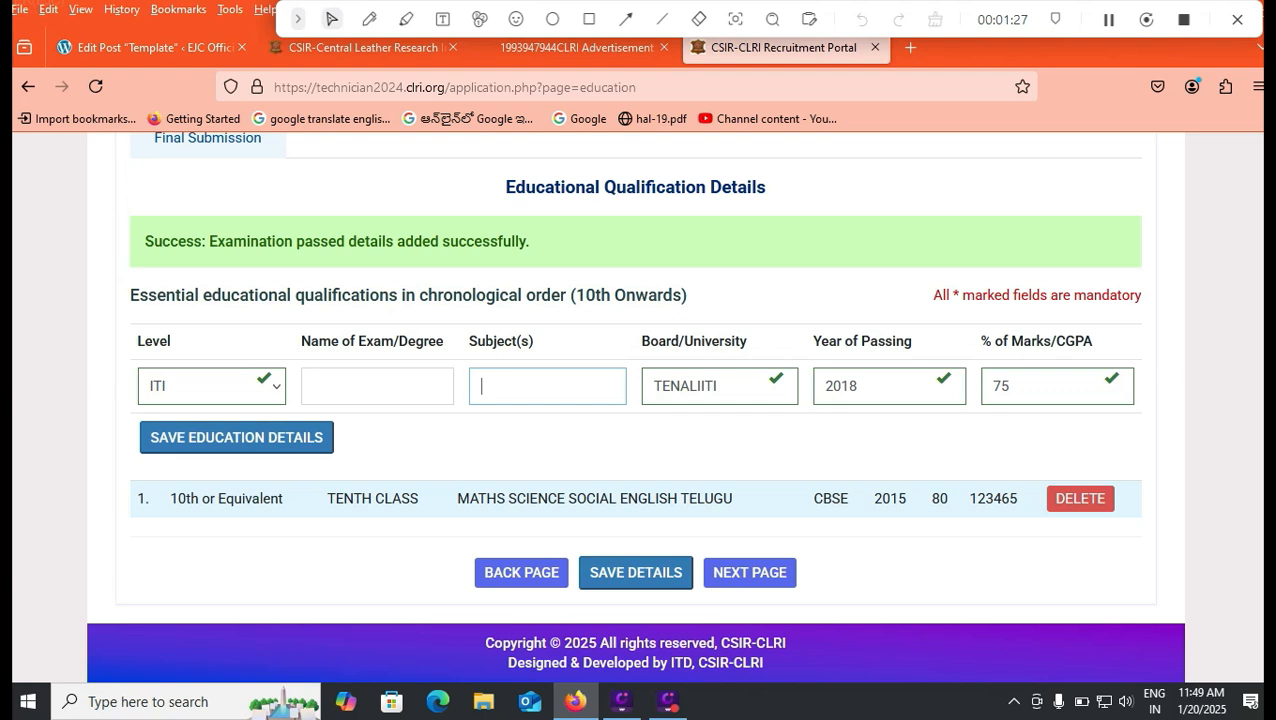
{"action": "left_click", "coordinate": [313, 386]}
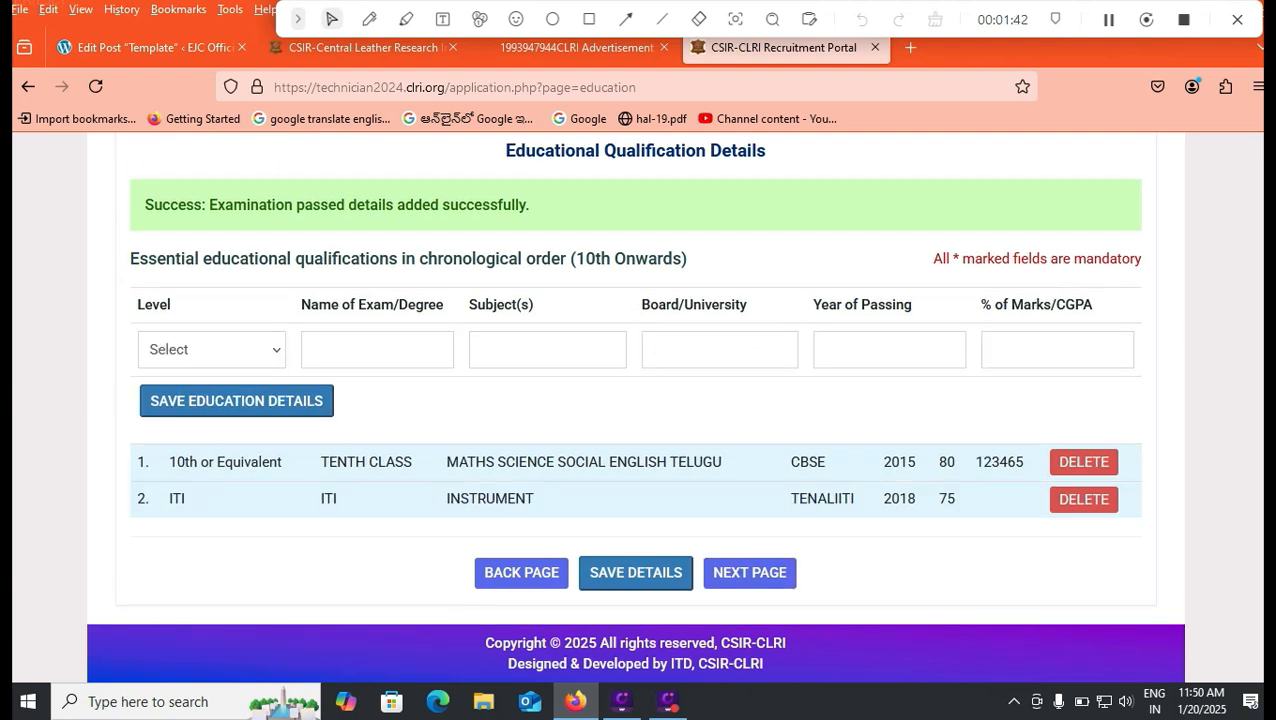
Step: Open the qualification Level list in the education table
{"action": "left_click", "coordinate": [211, 349]}
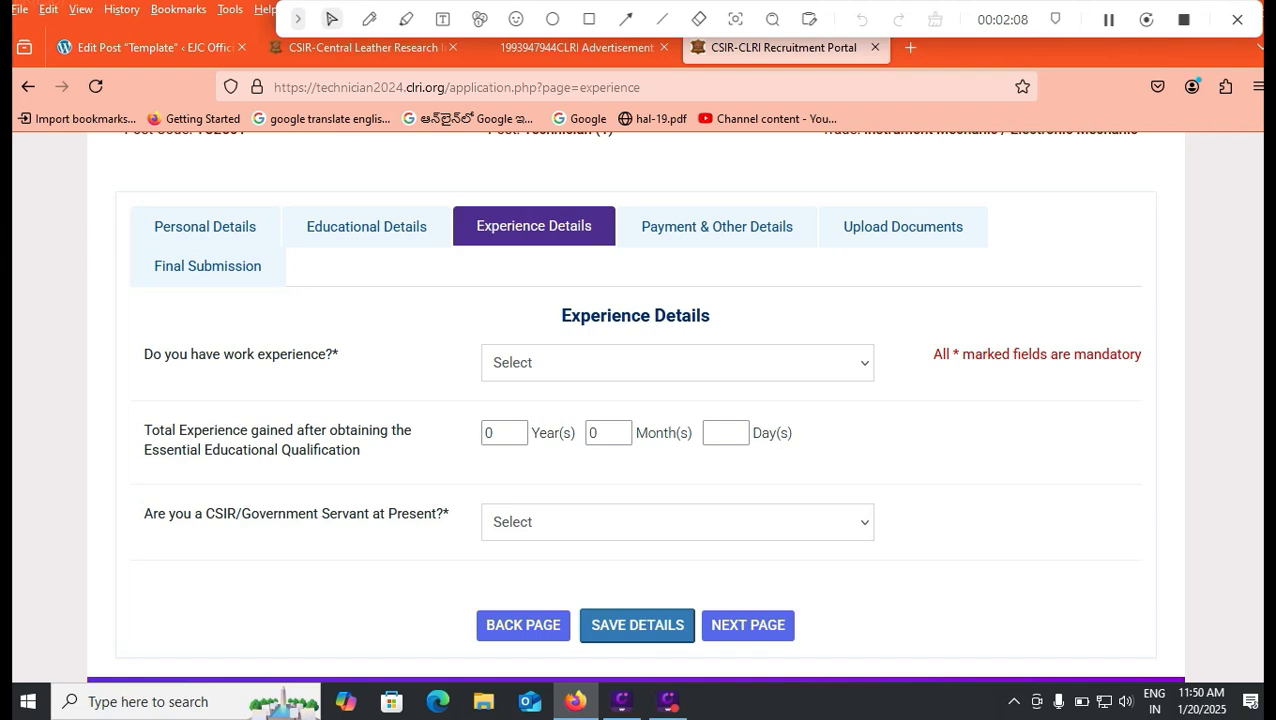
Step: Answer Yes to having work experience and look over the organization type options
{"action": "left_click", "coordinate": [677, 362]}
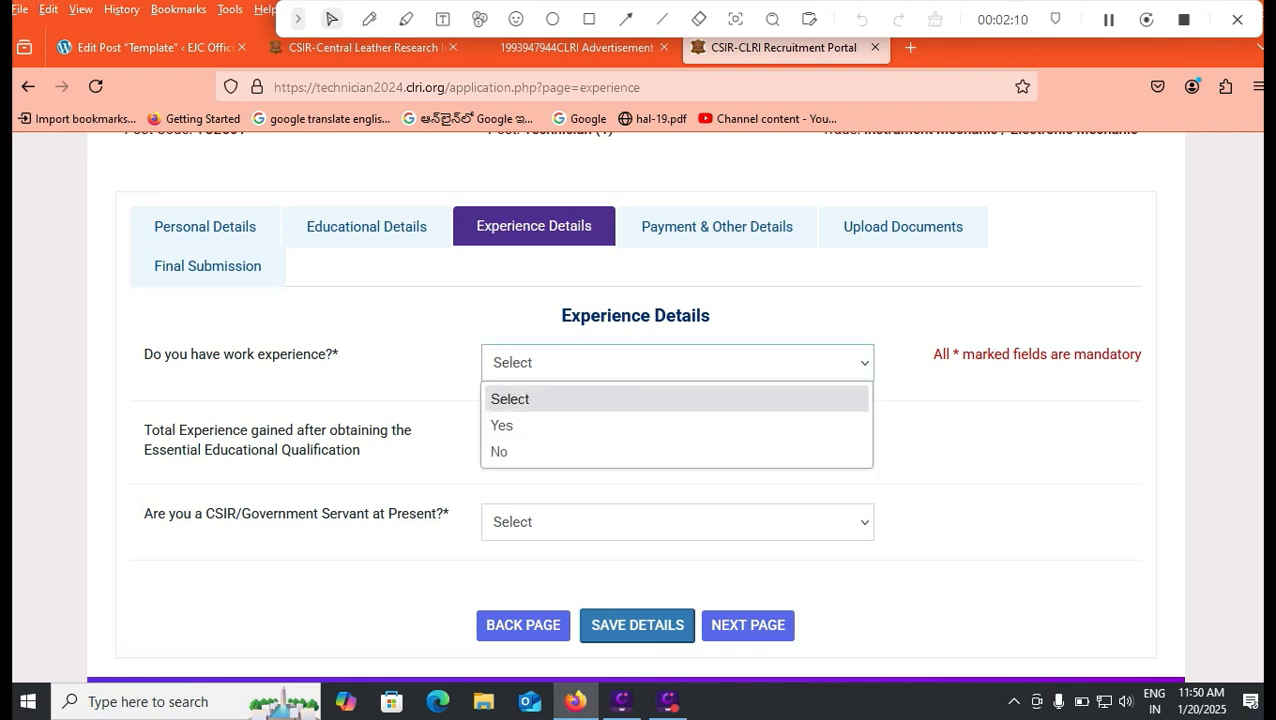
{"action": "key", "text": "Down"}
{"action": "key", "text": "Return"}
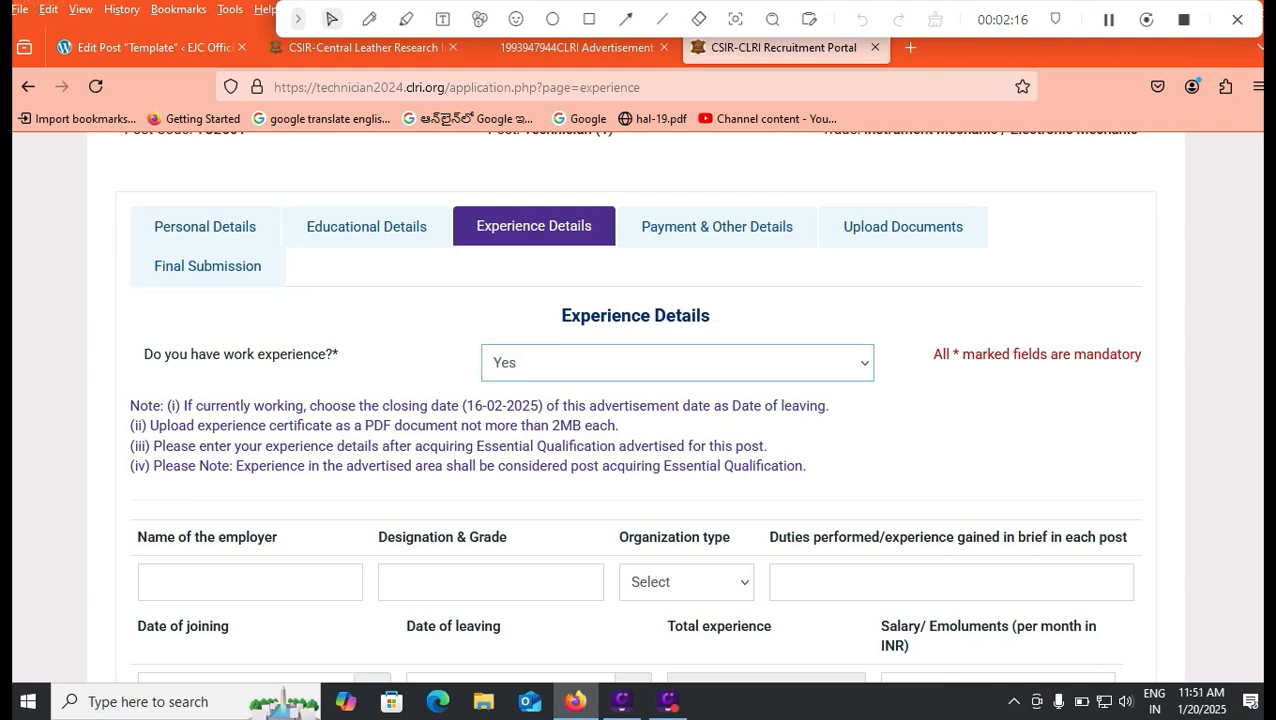
{"action": "scroll", "coordinate": [634, 406], "scroll_direction": "down", "scroll_amount": 2}
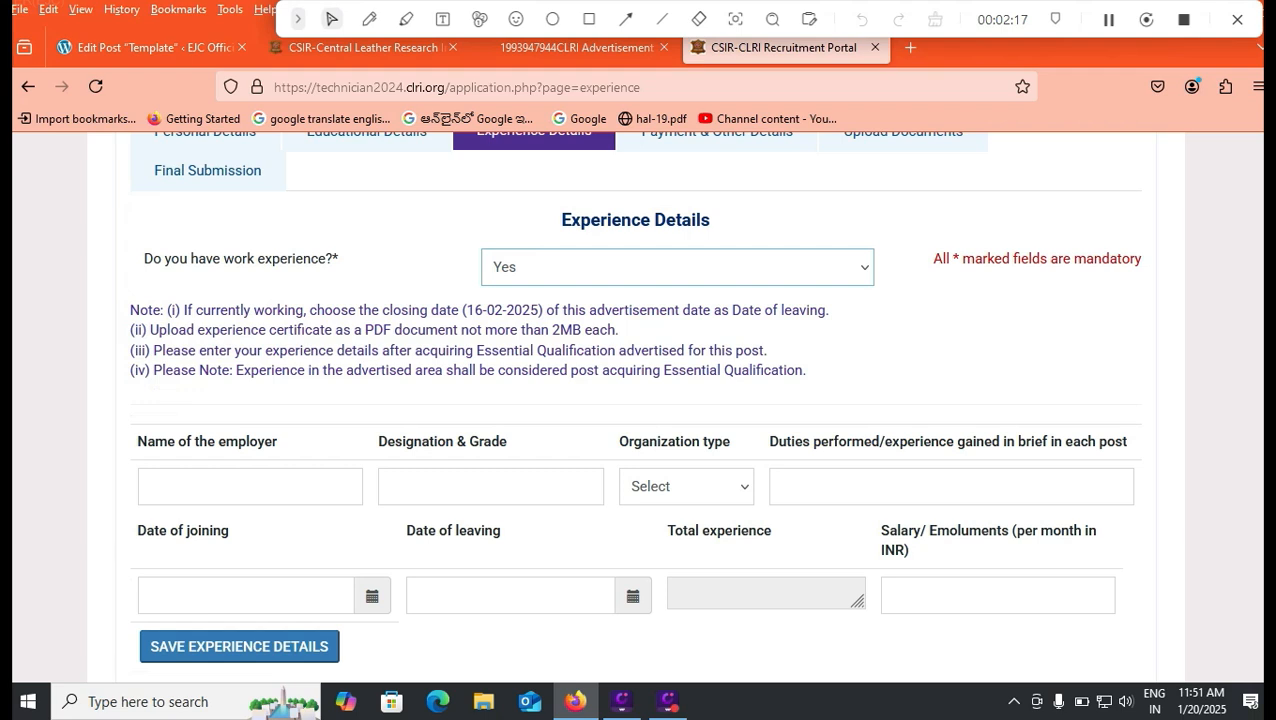
{"action": "left_click", "coordinate": [686, 486]}
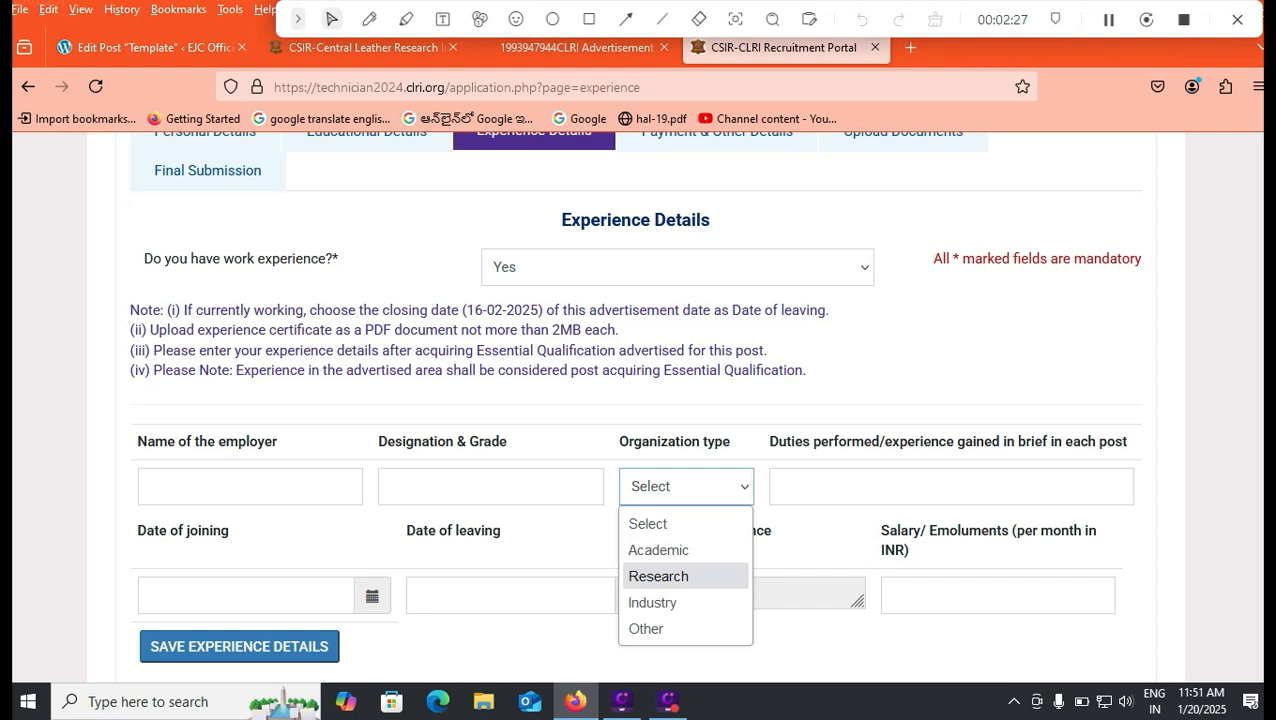
{"action": "key", "text": "Escape"}
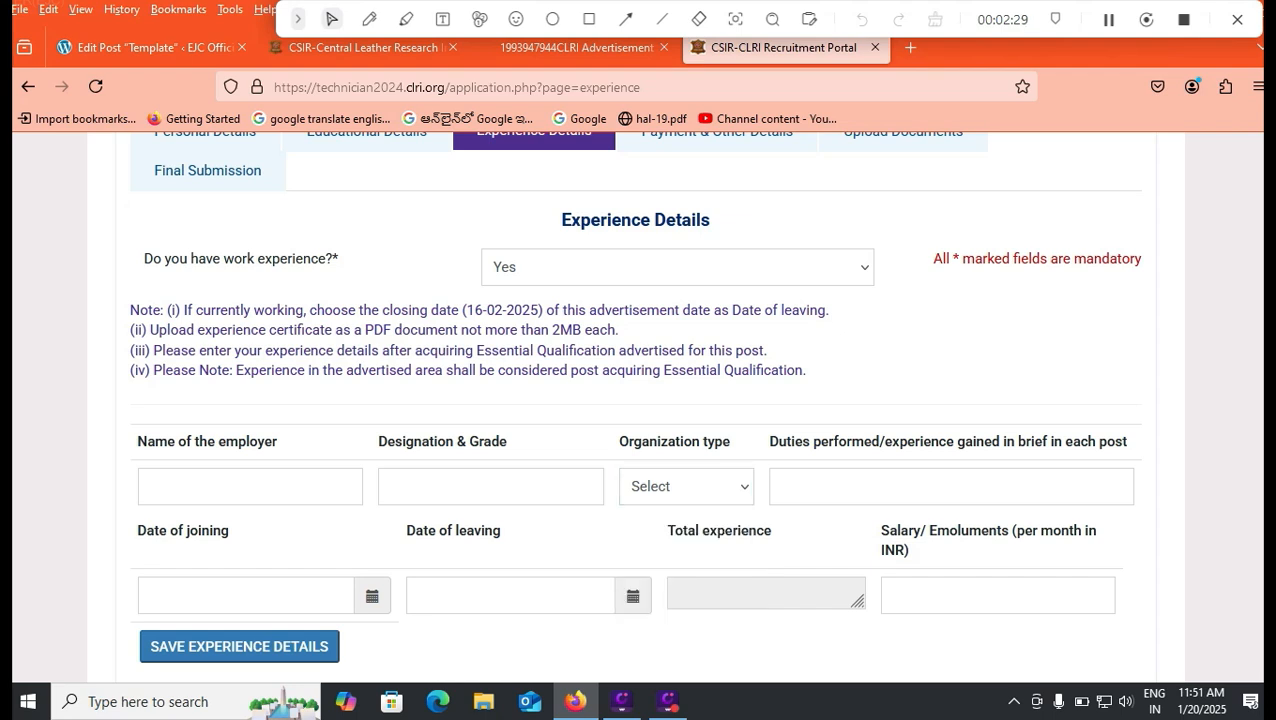
{"action": "key", "text": "Tab"}
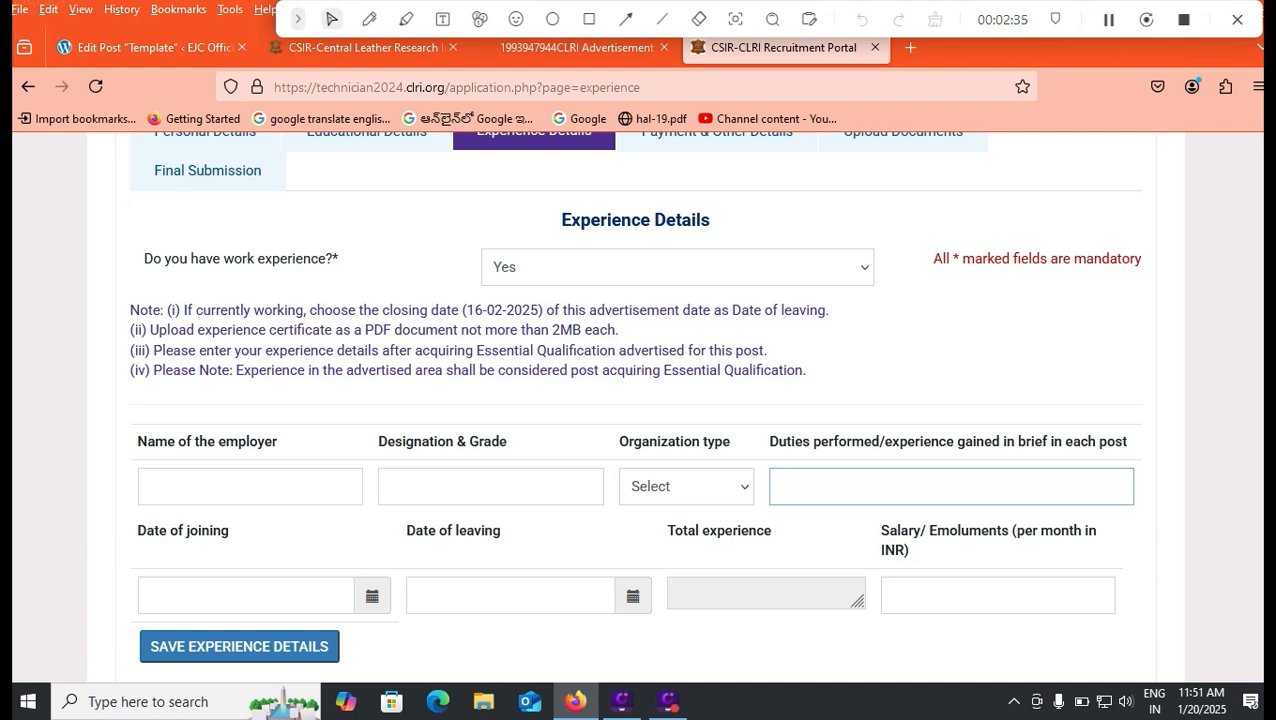
Step: Answer Yes to being a CSIR/Government servant at present
{"action": "scroll", "coordinate": [638, 400], "scroll_direction": "down", "scroll_amount": 2}
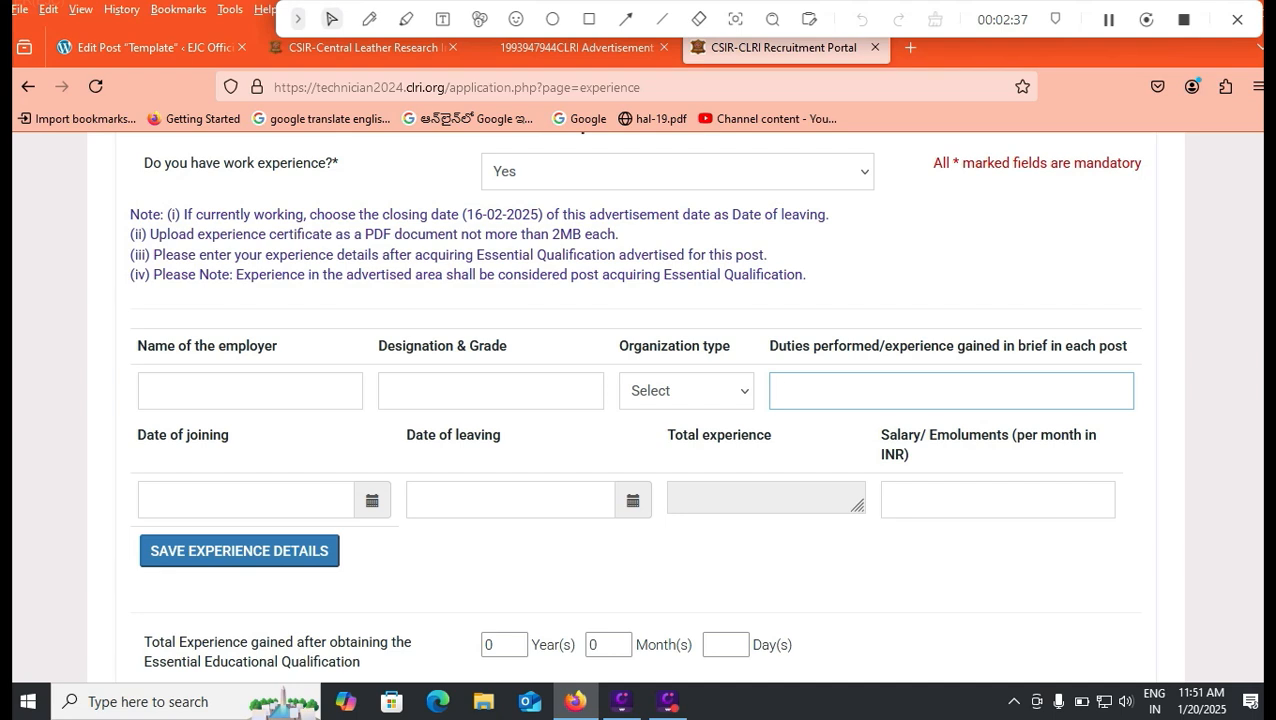
{"action": "scroll", "coordinate": [638, 400], "scroll_direction": "down", "scroll_amount": 2}
{"action": "scroll", "coordinate": [638, 400], "scroll_direction": "down", "scroll_amount": 2}
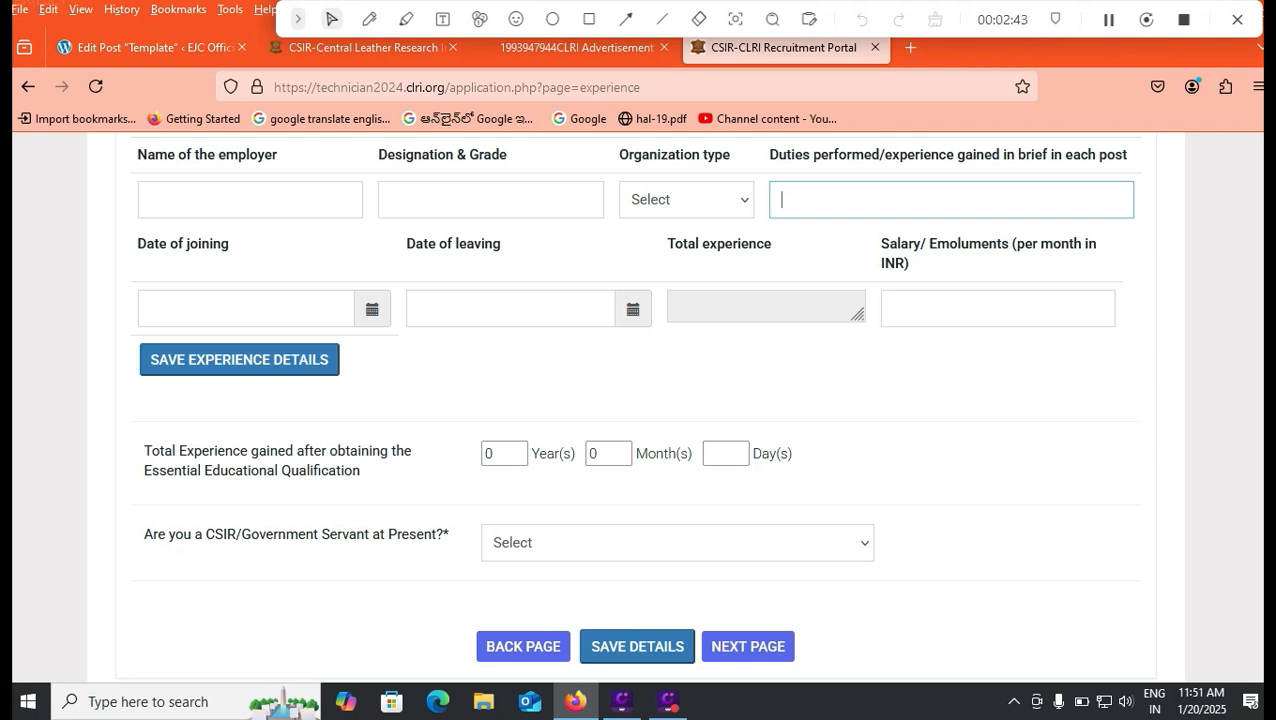
{"action": "left_click", "coordinate": [677, 542]}
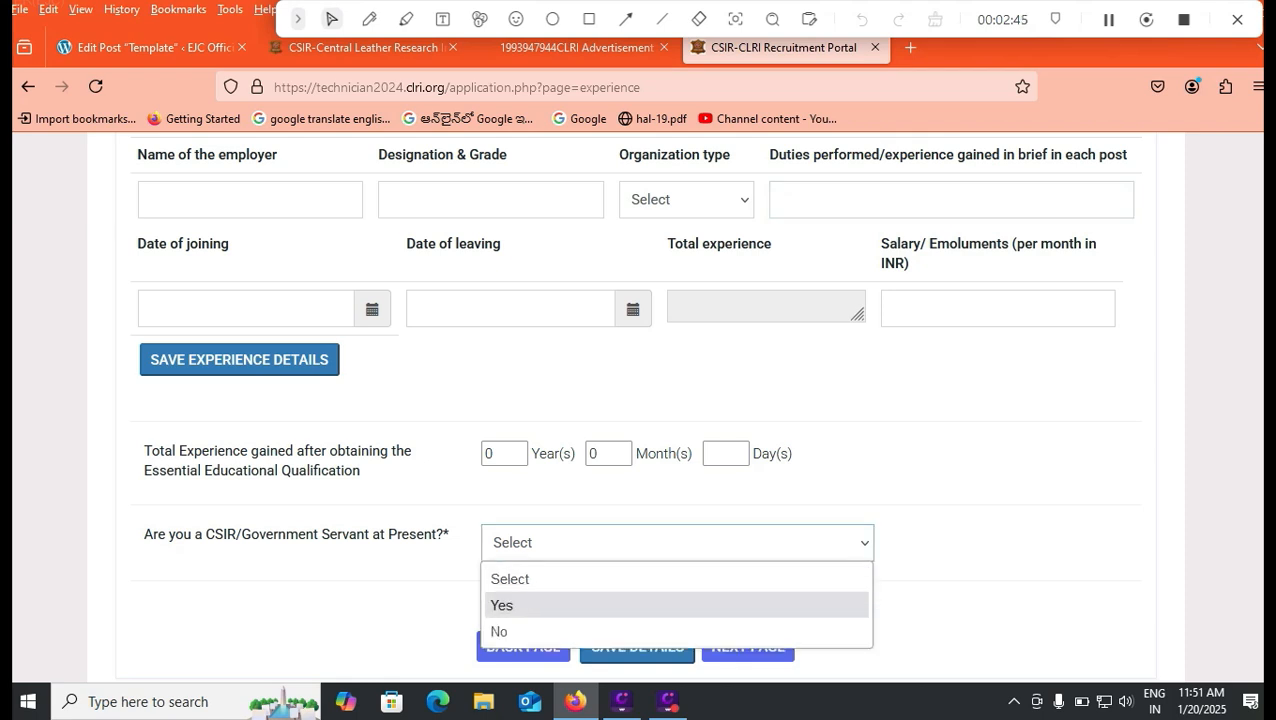
{"action": "left_click", "coordinate": [540, 603]}
Step: Review the nature-of-organization and employment status options without choosing any
{"action": "scroll", "coordinate": [634, 400], "scroll_direction": "down", "scroll_amount": 1}
{"action": "scroll", "coordinate": [660, 403], "scroll_direction": "down", "scroll_amount": 2}
{"action": "left_click", "coordinate": [660, 403]}
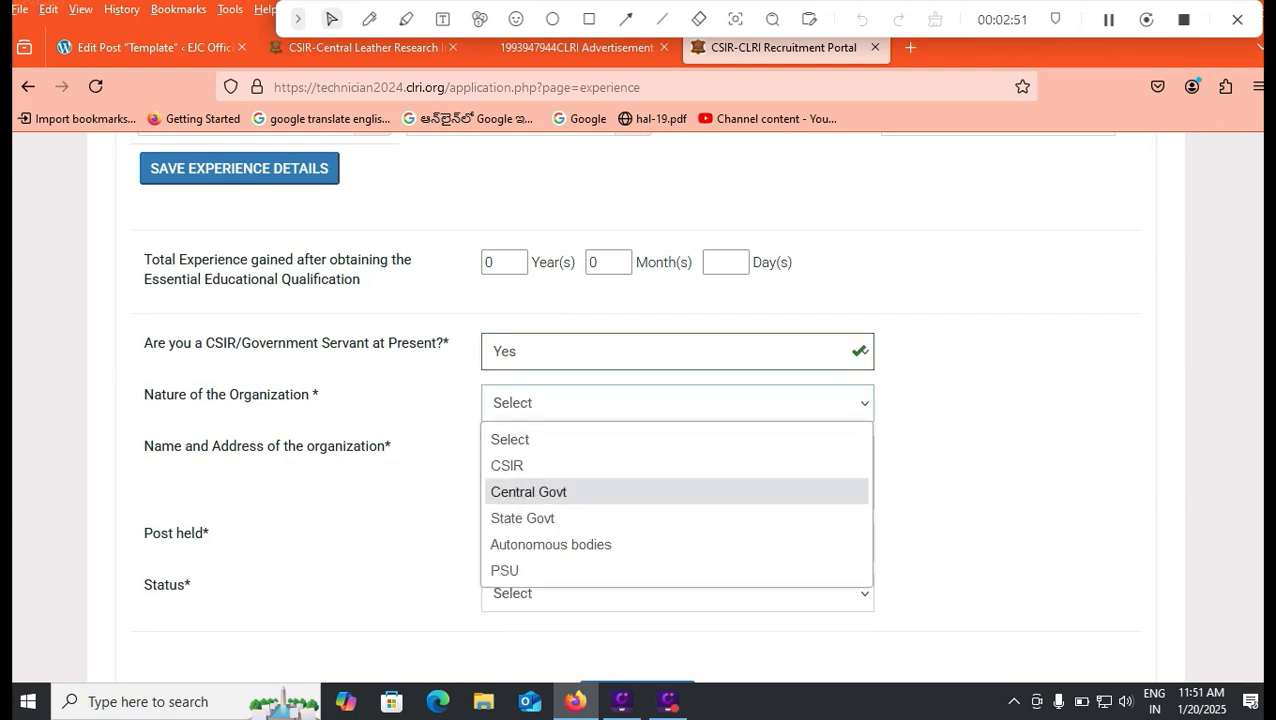
{"action": "key", "text": "Escape"}
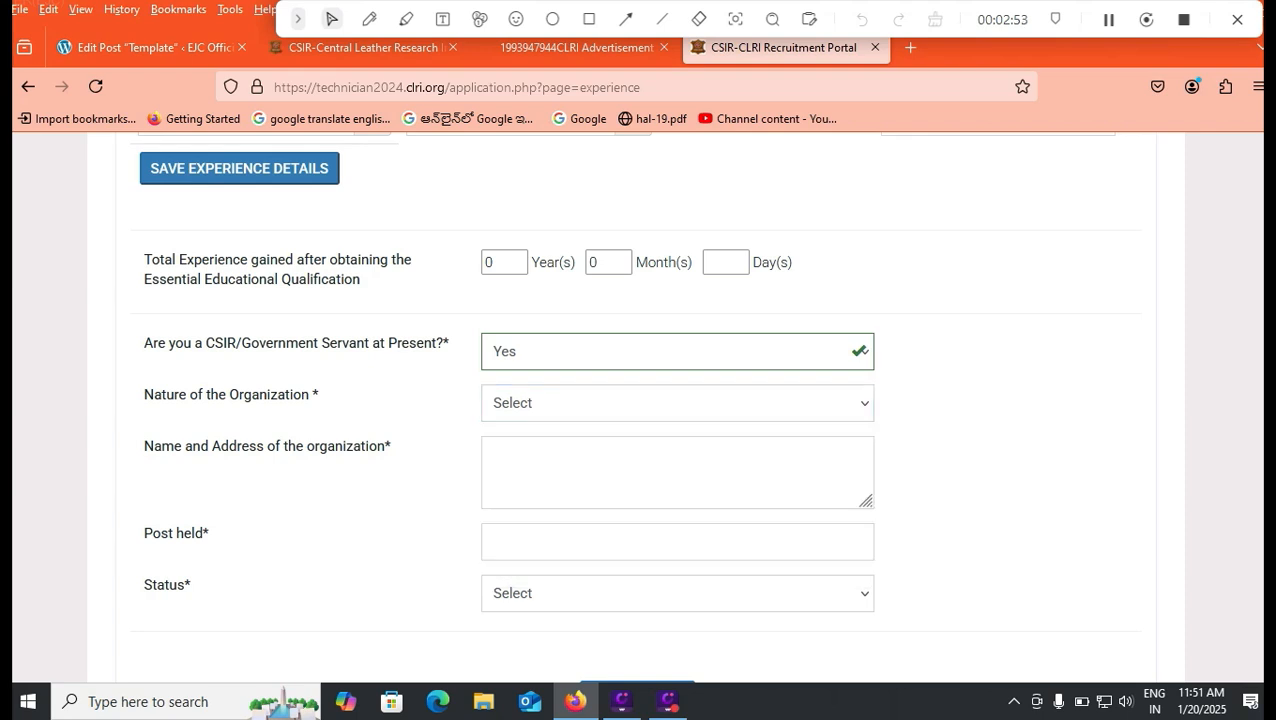
{"action": "left_click", "coordinate": [677, 593]}
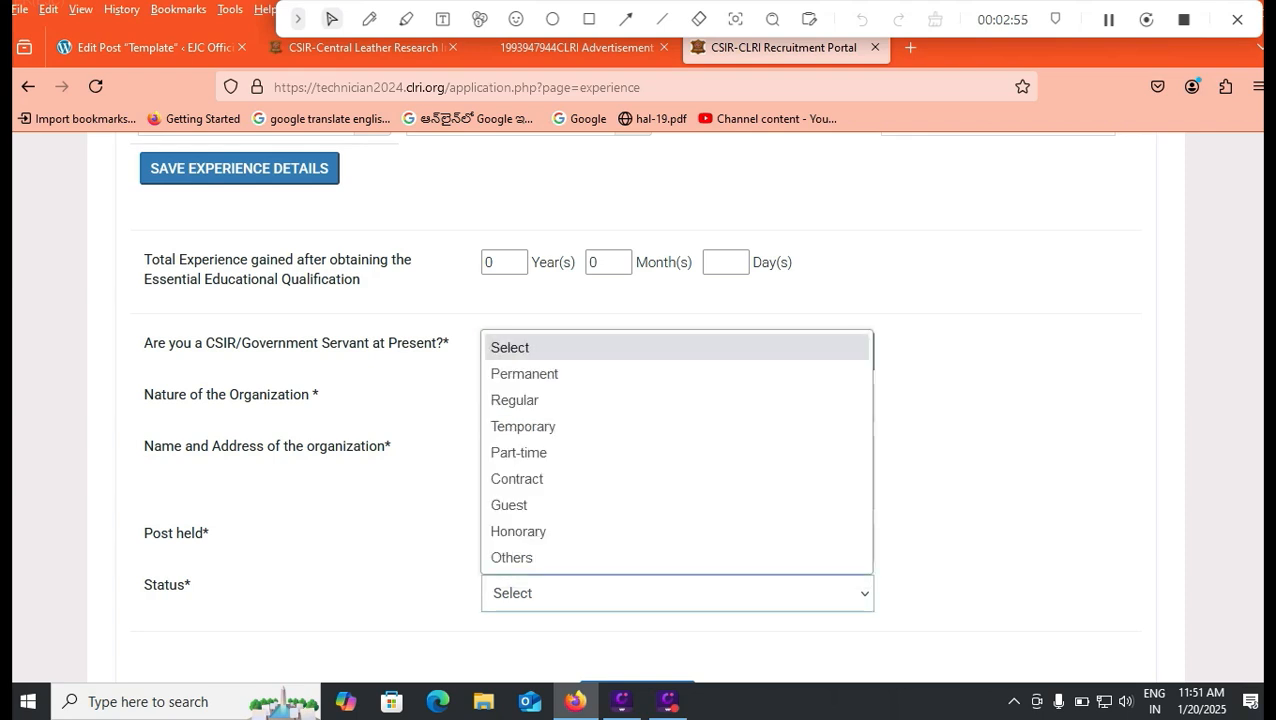
{"action": "key", "text": "Escape"}
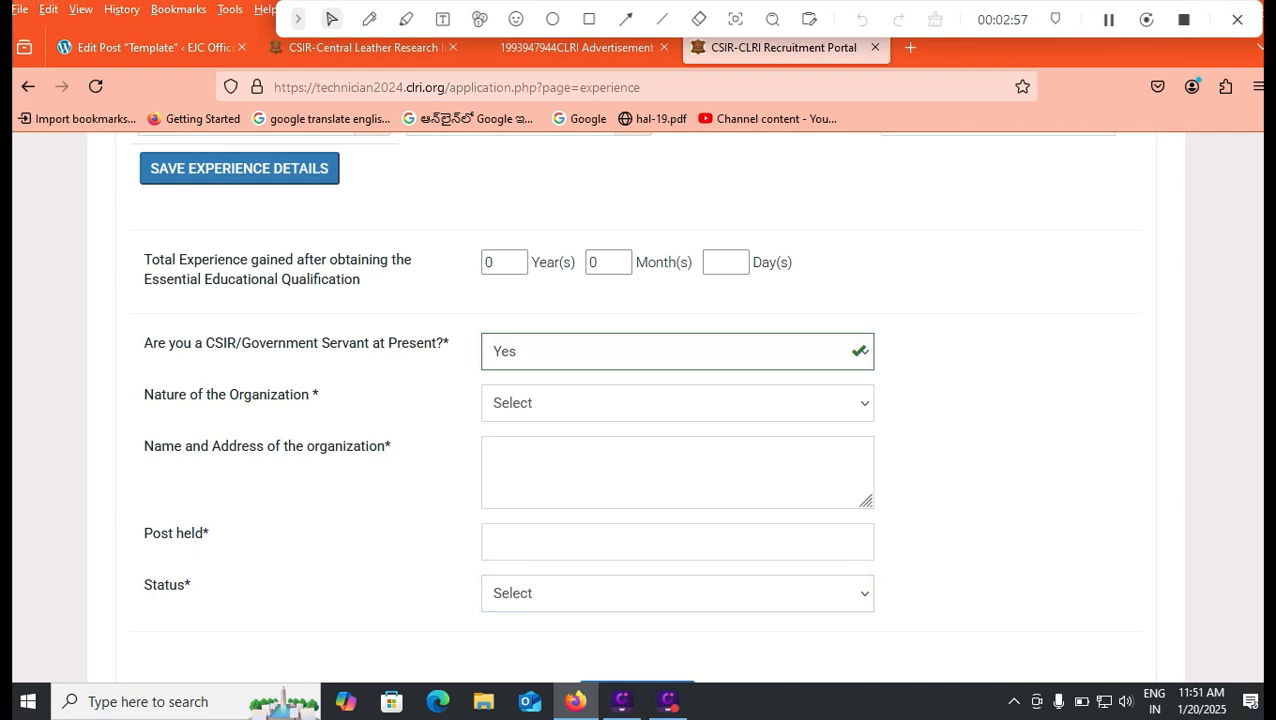
{"action": "key", "text": "alt+Down"}
{"action": "key", "text": "Escape"}
{"action": "scroll", "coordinate": [622, 406], "scroll_direction": "up", "scroll_amount": 2}
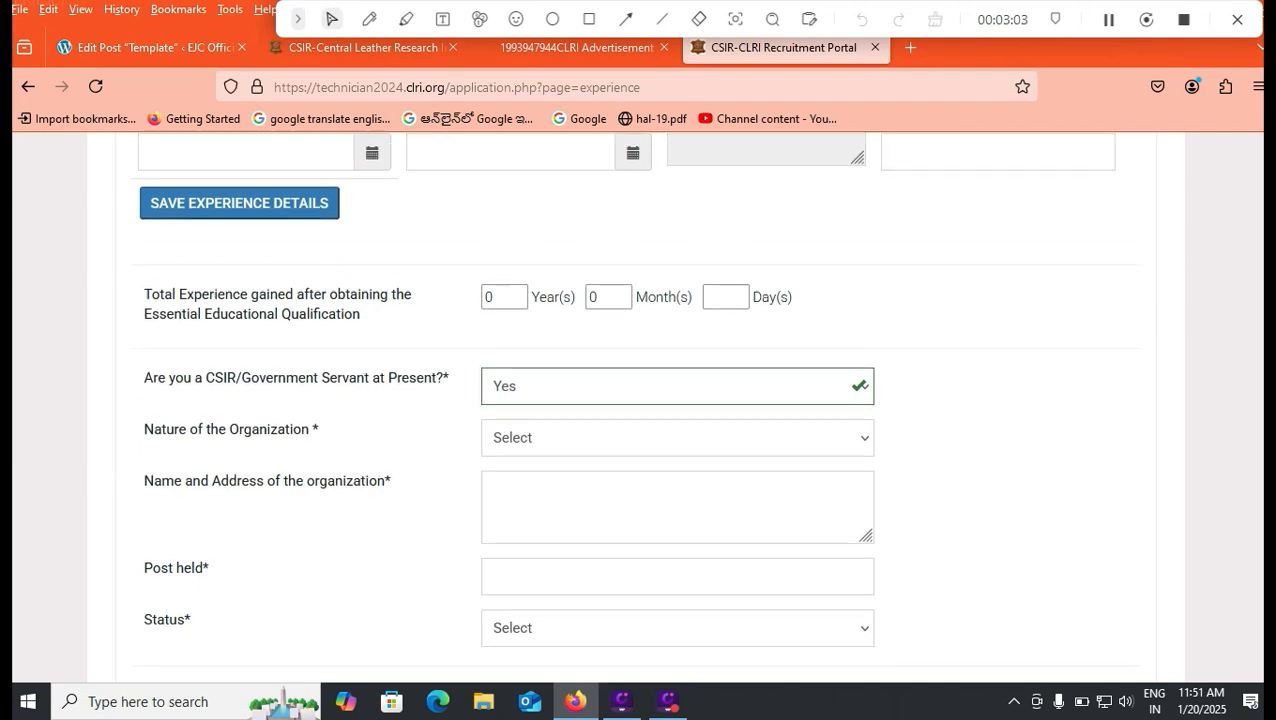
Step: Answer No to the government-servant question and continue to the Payment & Other Details page
{"action": "left_click", "coordinate": [660, 447]}
{"action": "key", "text": "Down"}
{"action": "key", "text": "Return"}
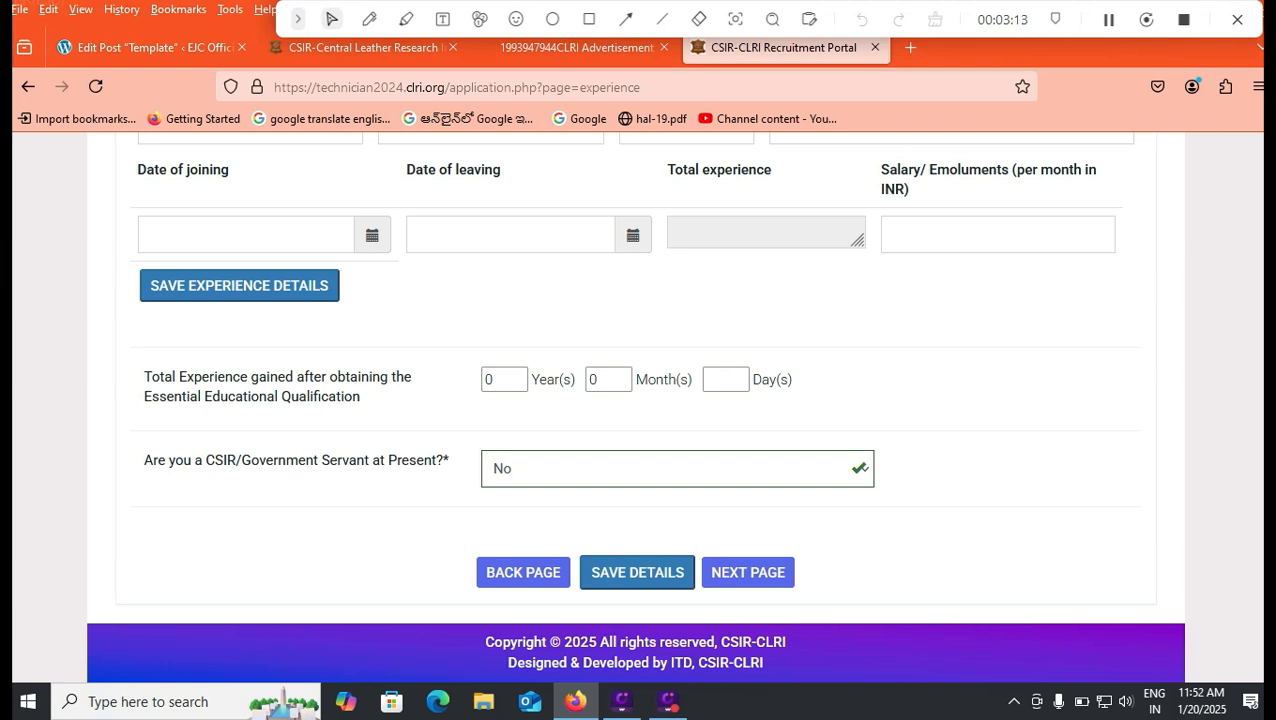
{"action": "scroll", "coordinate": [638, 400], "scroll_direction": "up", "scroll_amount": 1}
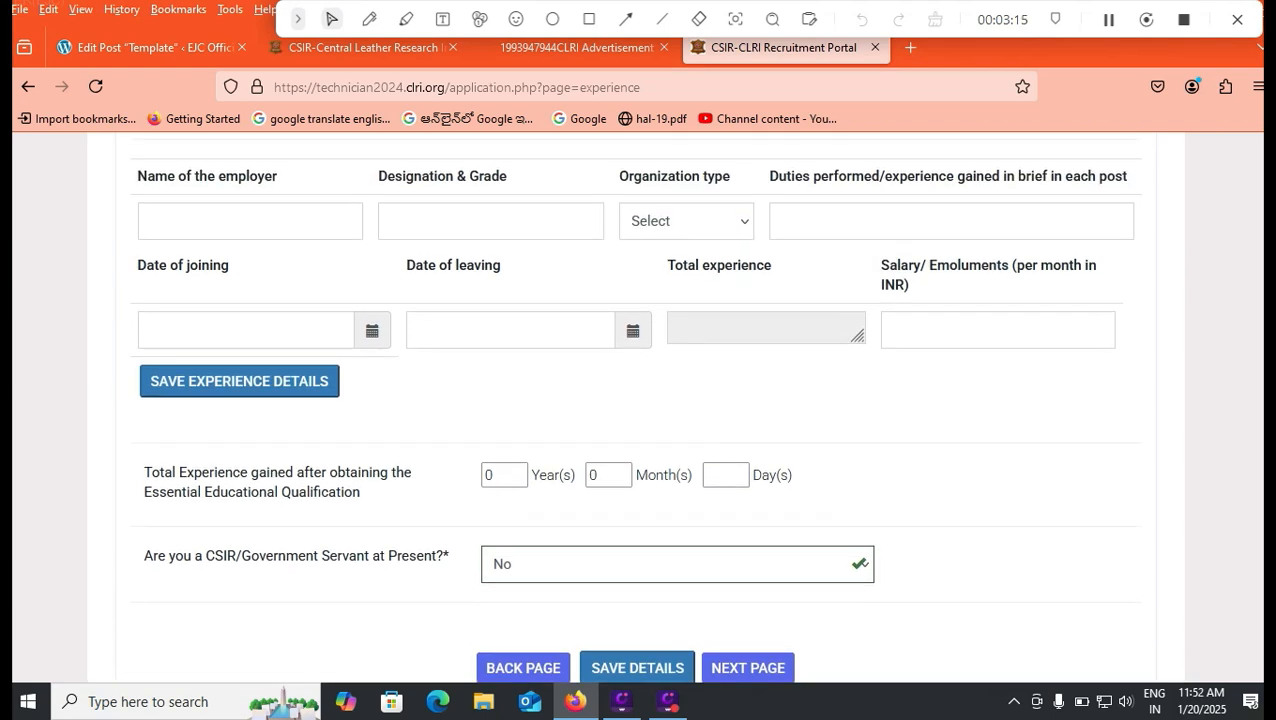
{"action": "scroll", "coordinate": [638, 400], "scroll_direction": "down", "scroll_amount": 1}
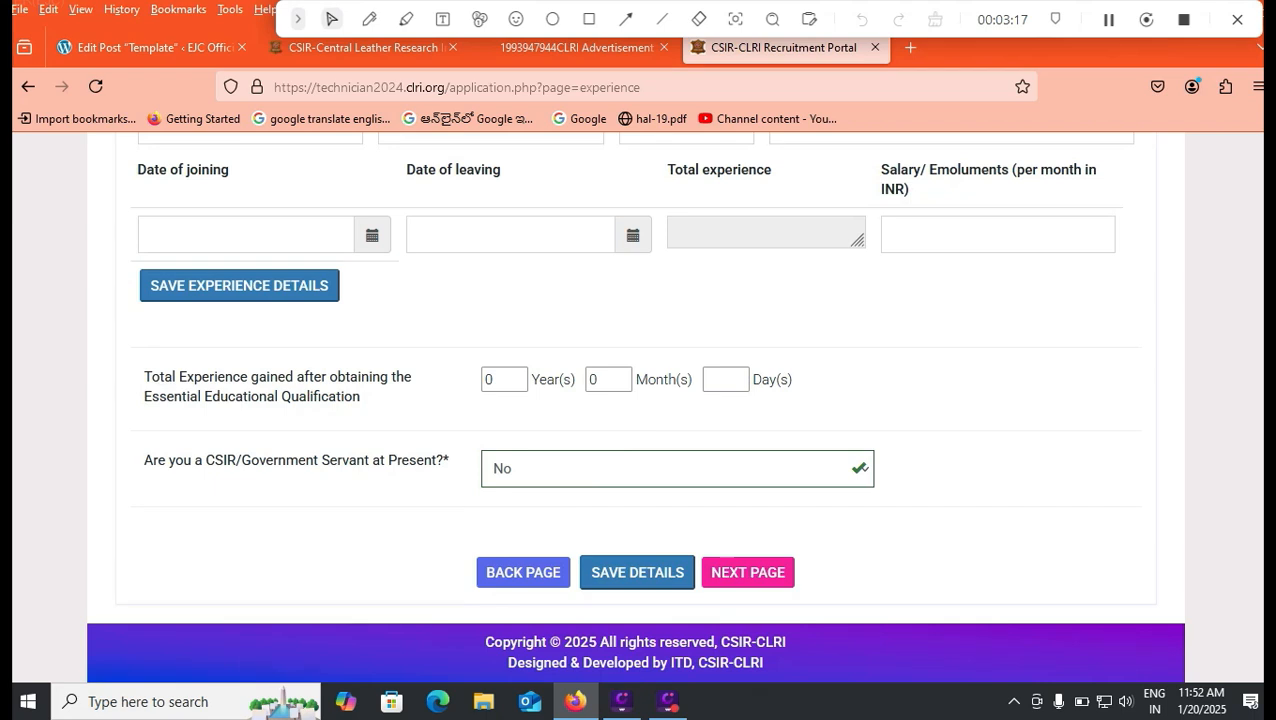
{"action": "left_click", "coordinate": [748, 572]}
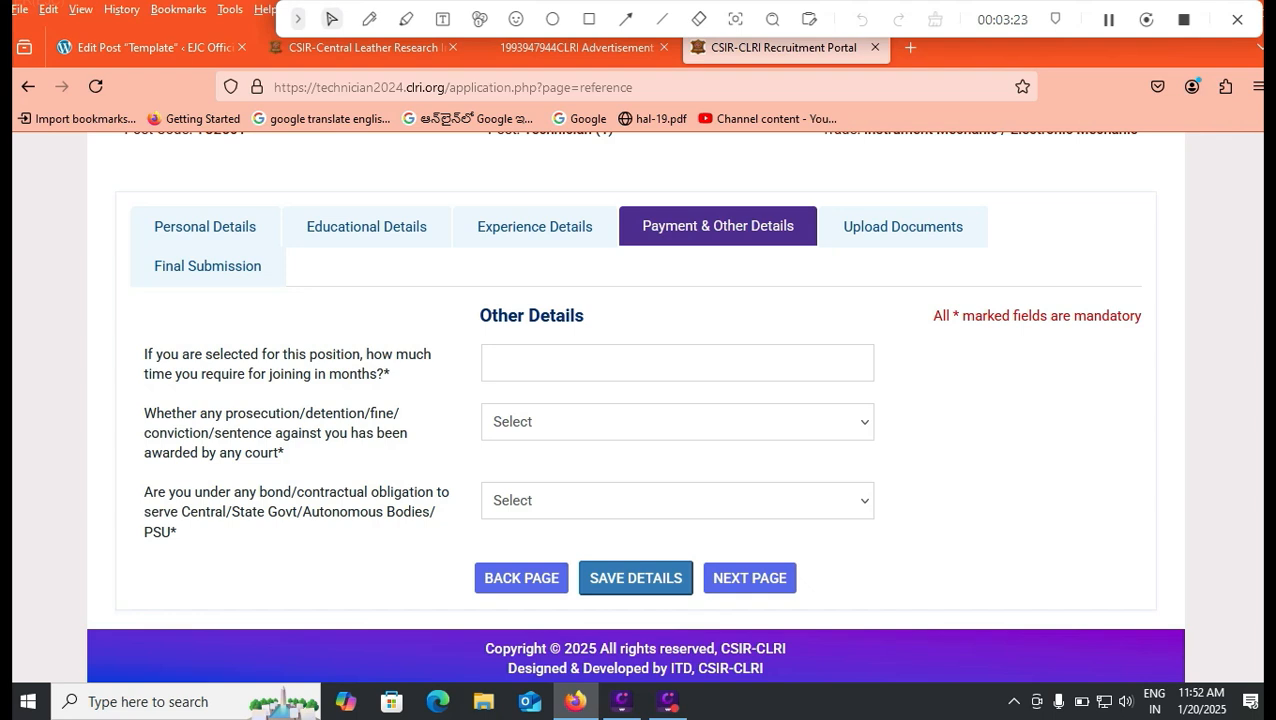
Step: Enter 2 as the number of months needed to join
{"action": "left_click", "coordinate": [492, 362]}
{"action": "type", "text": "2"}
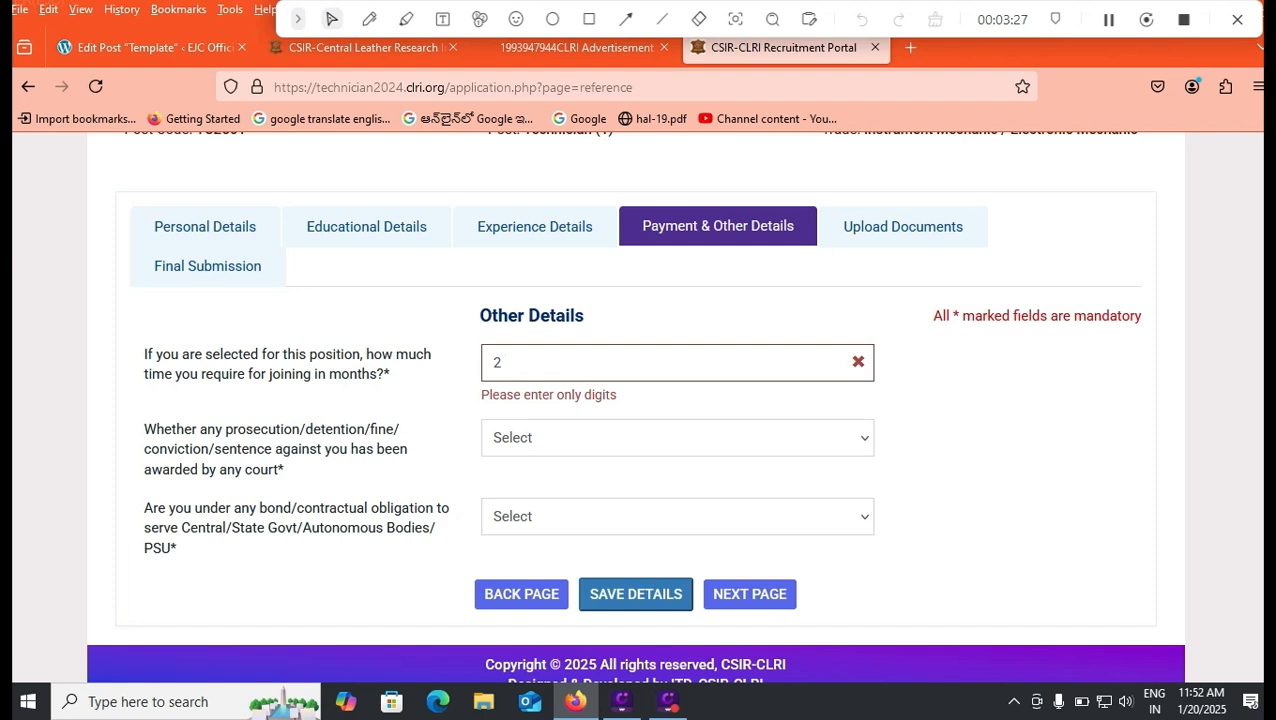
{"action": "key", "text": "BackSpace"}
{"action": "key", "text": "BackSpace"}
{"action": "type", "text": "TWO"}
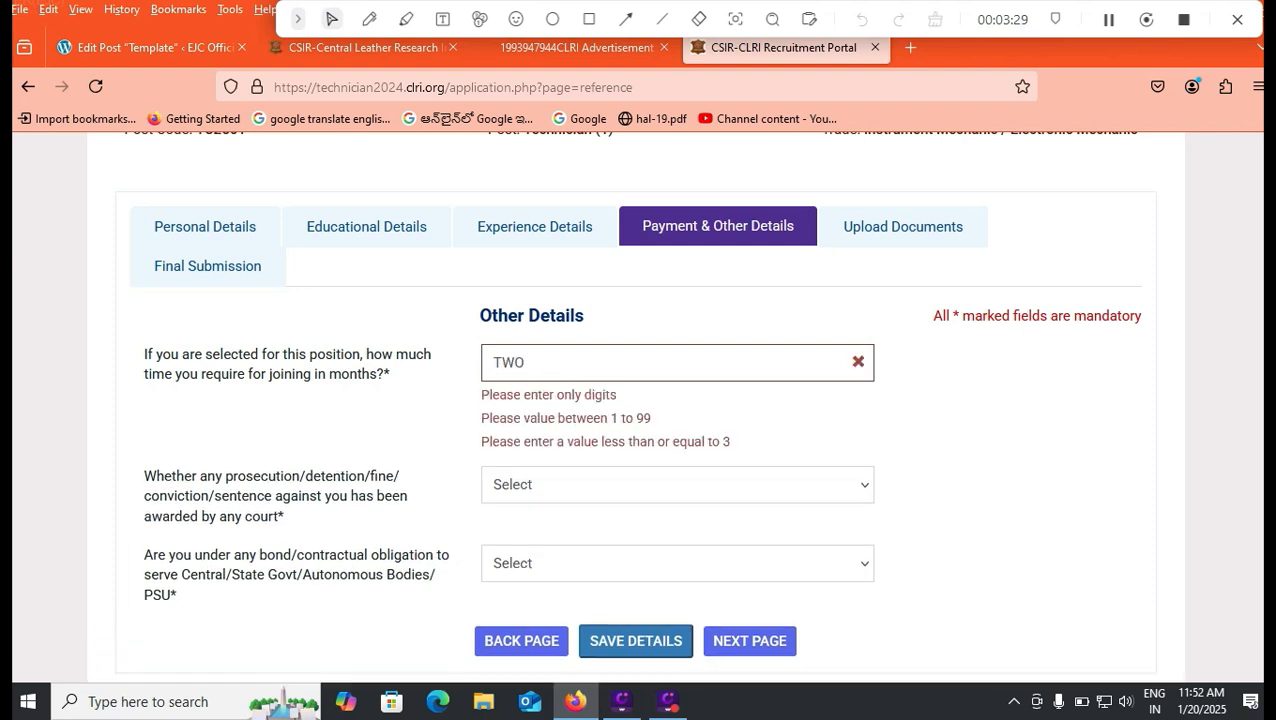
{"action": "key", "text": "BackSpace"}
{"action": "key", "text": "BackSpace"}
{"action": "key", "text": "BackSpace"}
{"action": "type", "text": "2"}
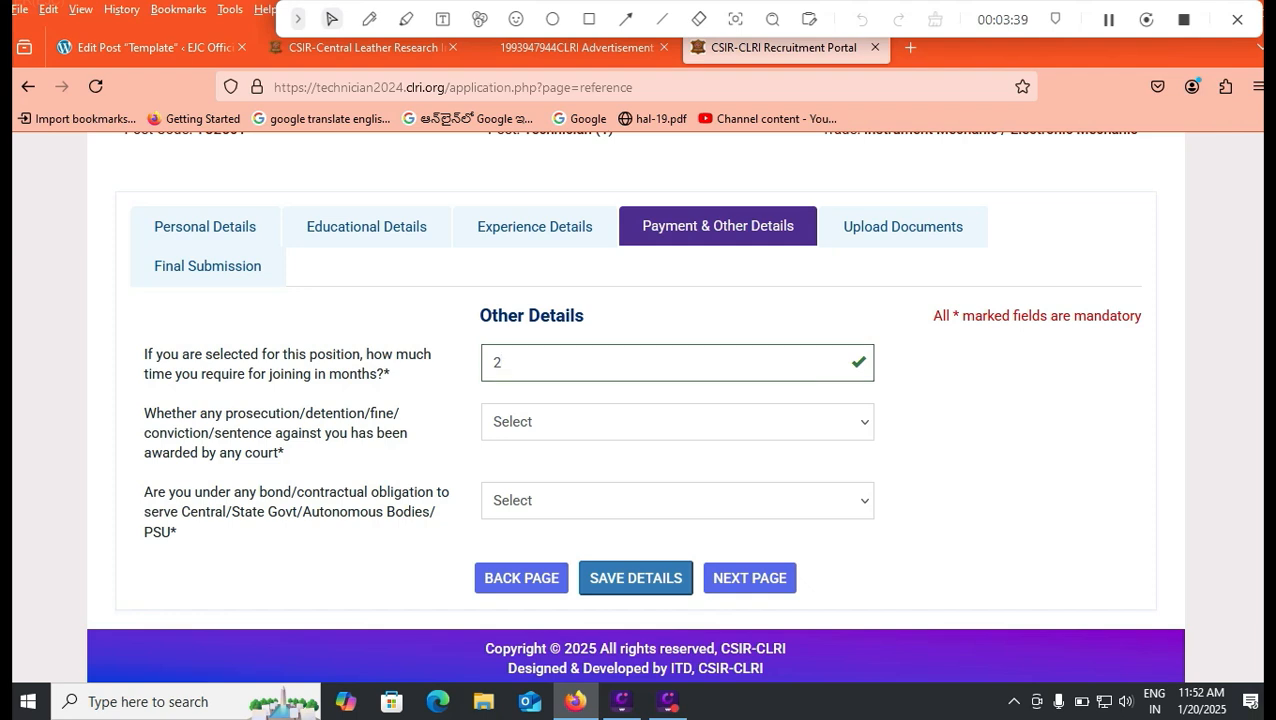
Step: Answer No to both the prosecution and bond obligation questions, then save the details
{"action": "left_click", "coordinate": [677, 422]}
{"action": "left_click", "coordinate": [677, 511]}
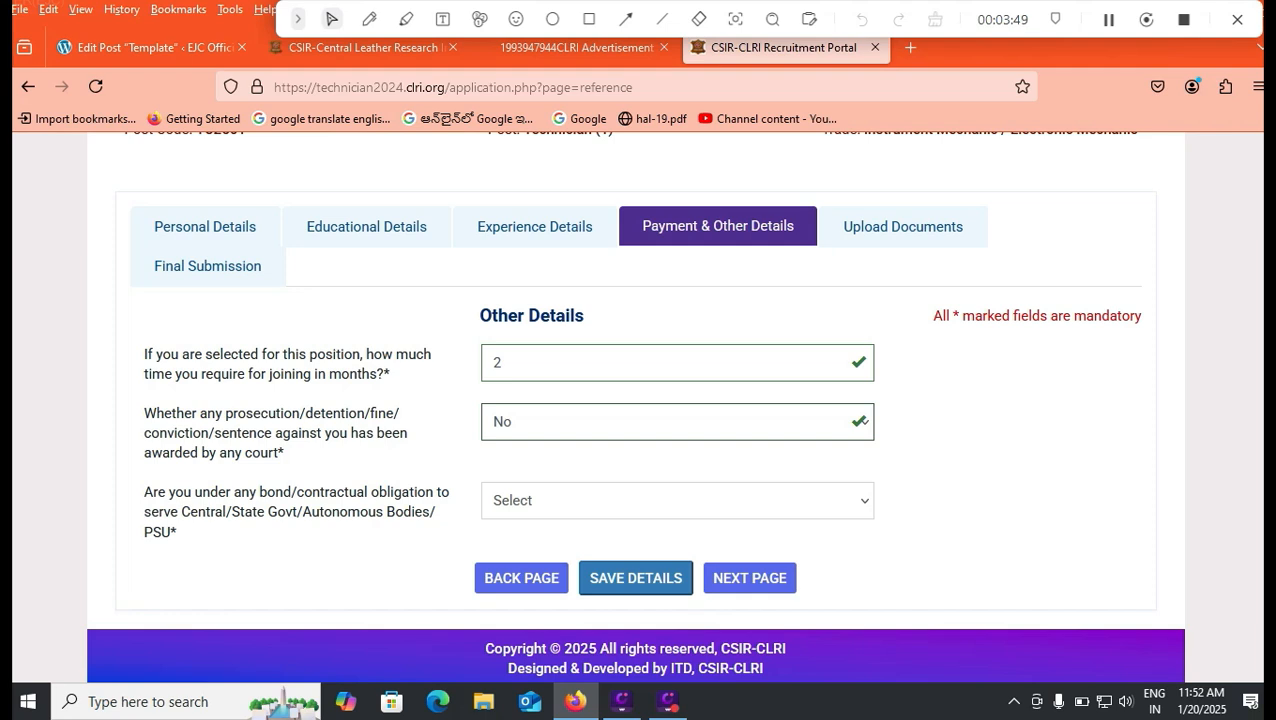
{"action": "left_click", "coordinate": [677, 501]}
{"action": "left_click", "coordinate": [677, 564]}
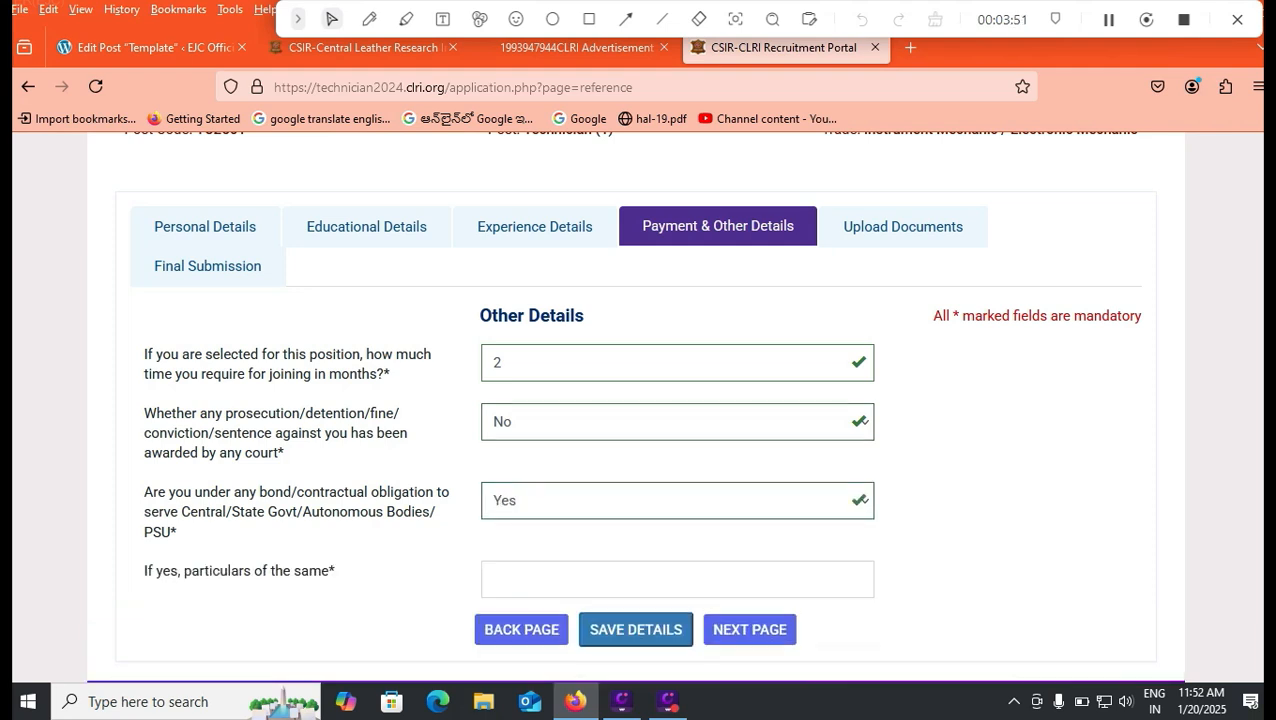
{"action": "left_click", "coordinate": [677, 579]}
{"action": "left_click", "coordinate": [677, 501]}
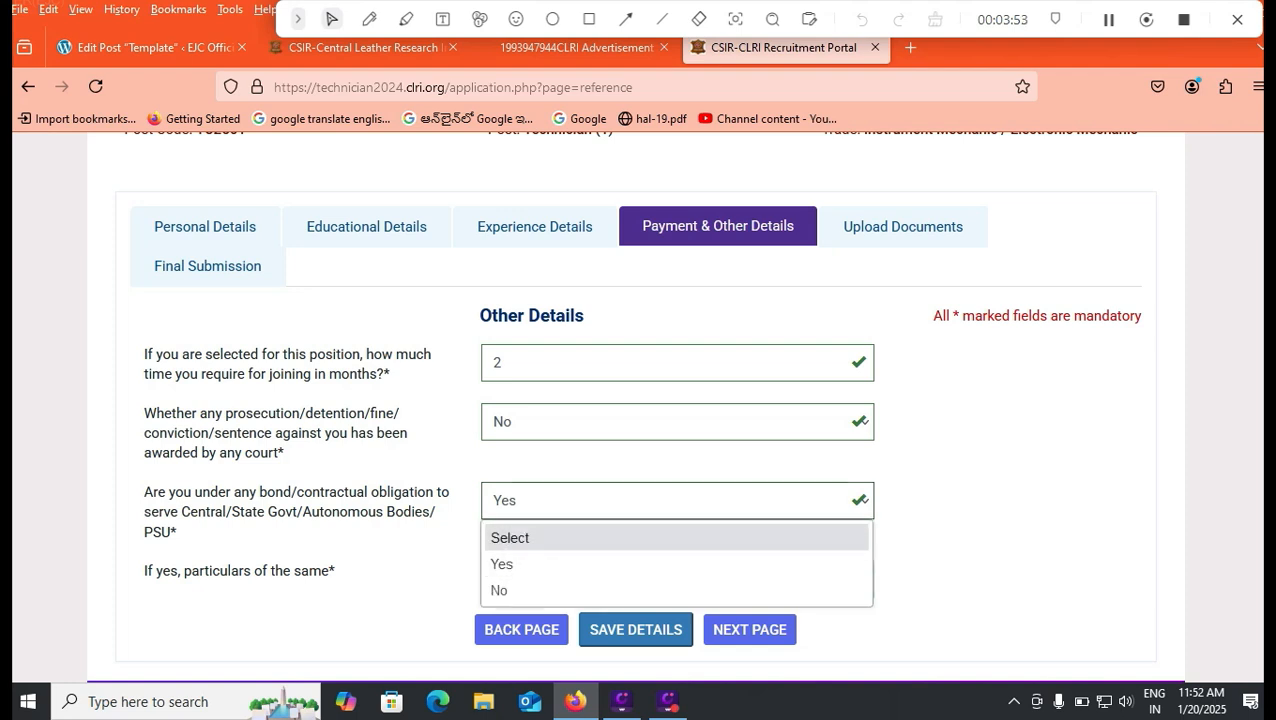
{"action": "left_click", "coordinate": [677, 591]}
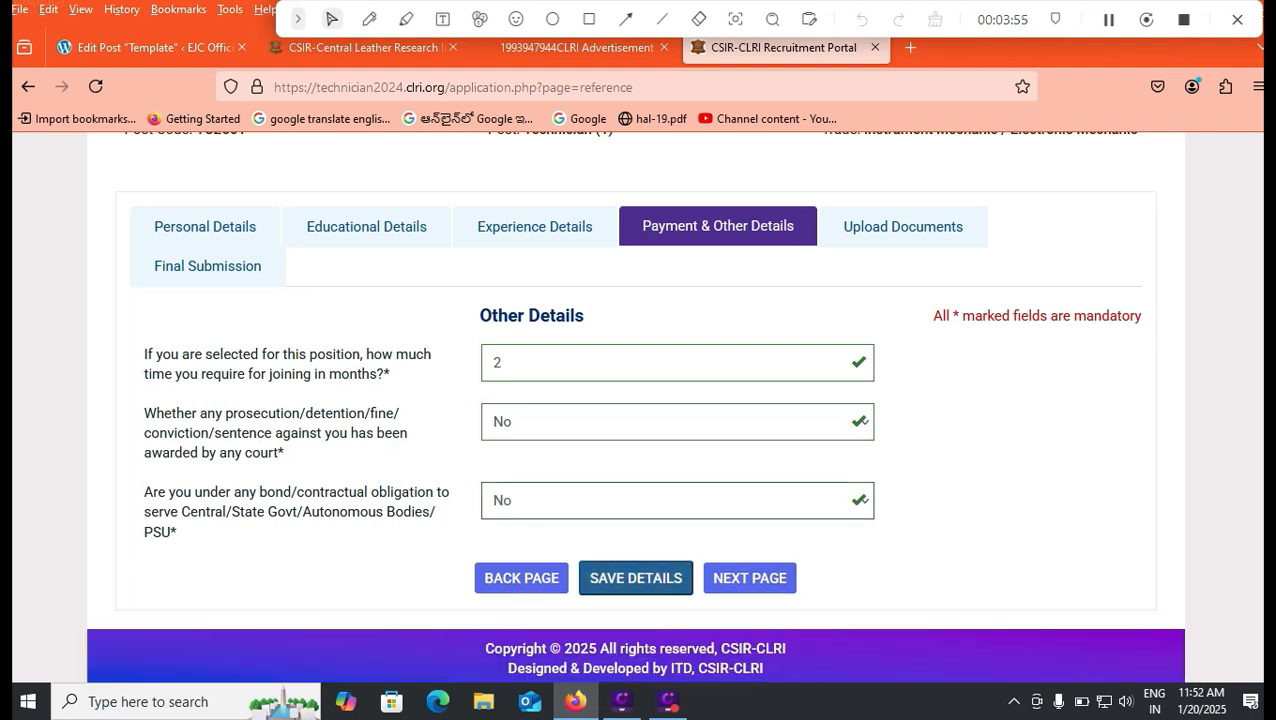
{"action": "left_click", "coordinate": [636, 578]}
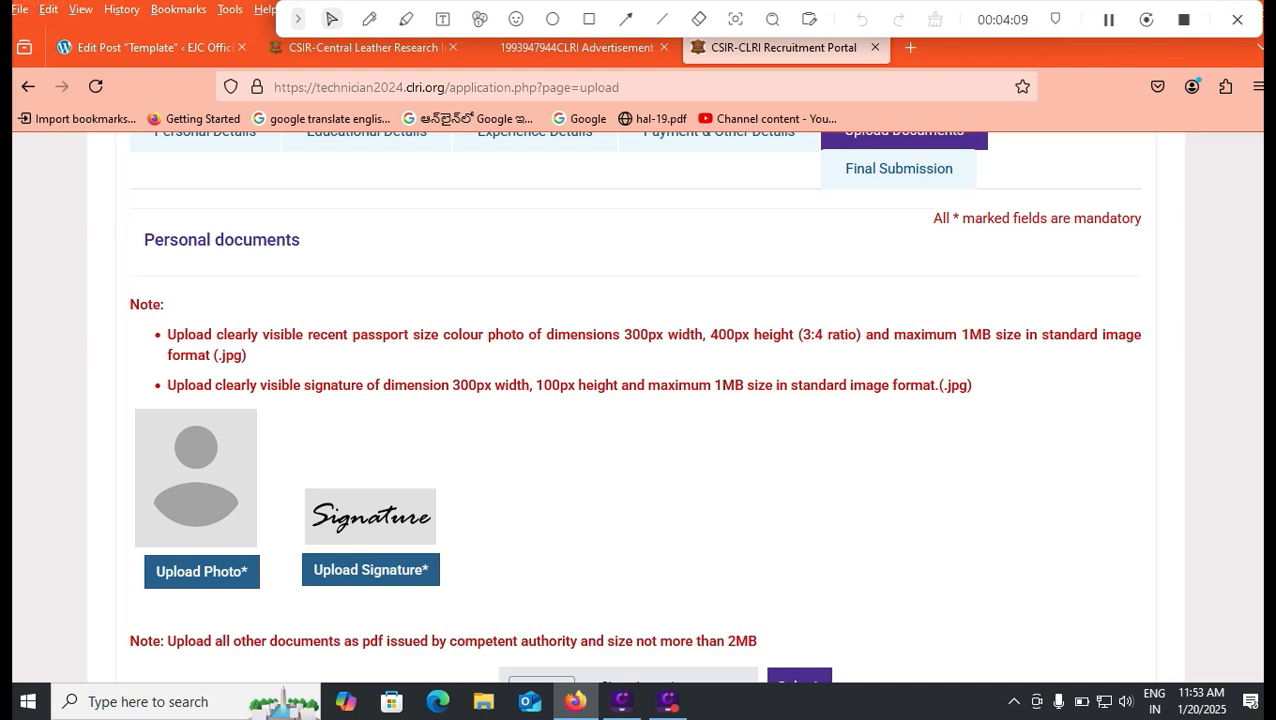
Step: Scroll through the Upload Documents page to review the certificate and mark-statement uploads
{"action": "scroll", "coordinate": [634, 406], "scroll_direction": "down", "scroll_amount": 2}
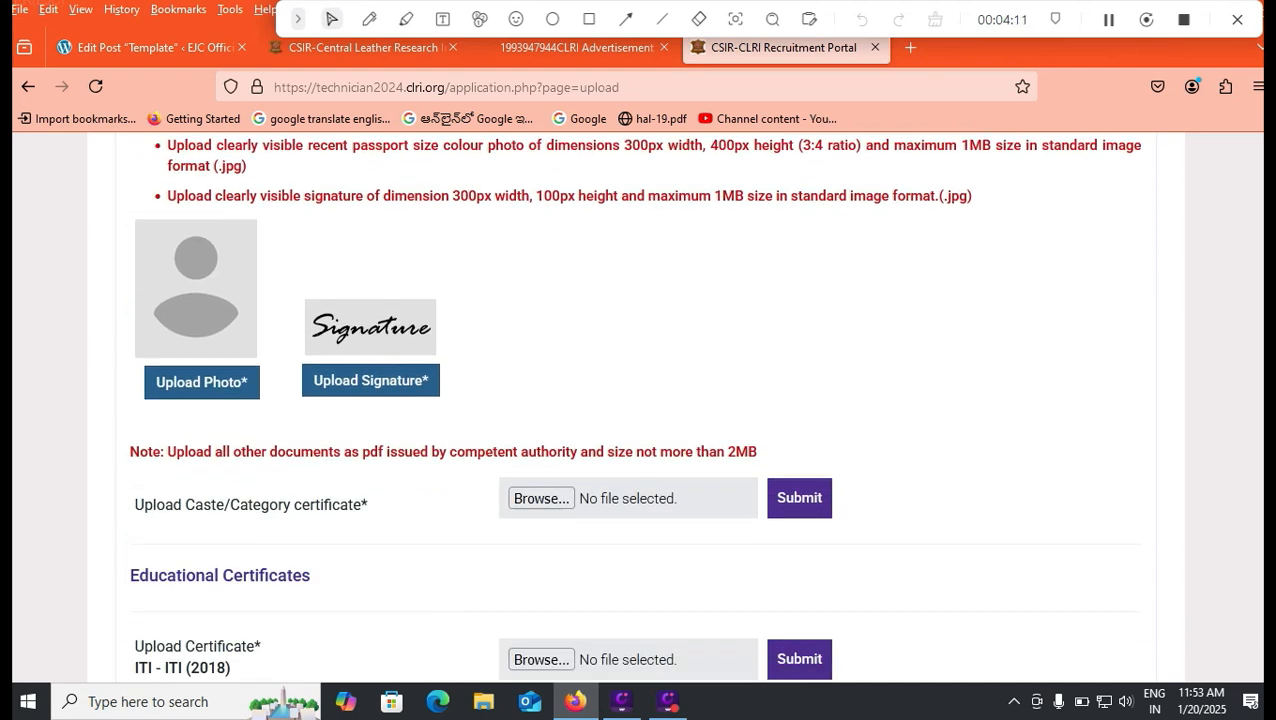
{"action": "scroll", "coordinate": [634, 406], "scroll_direction": "down", "scroll_amount": 1}
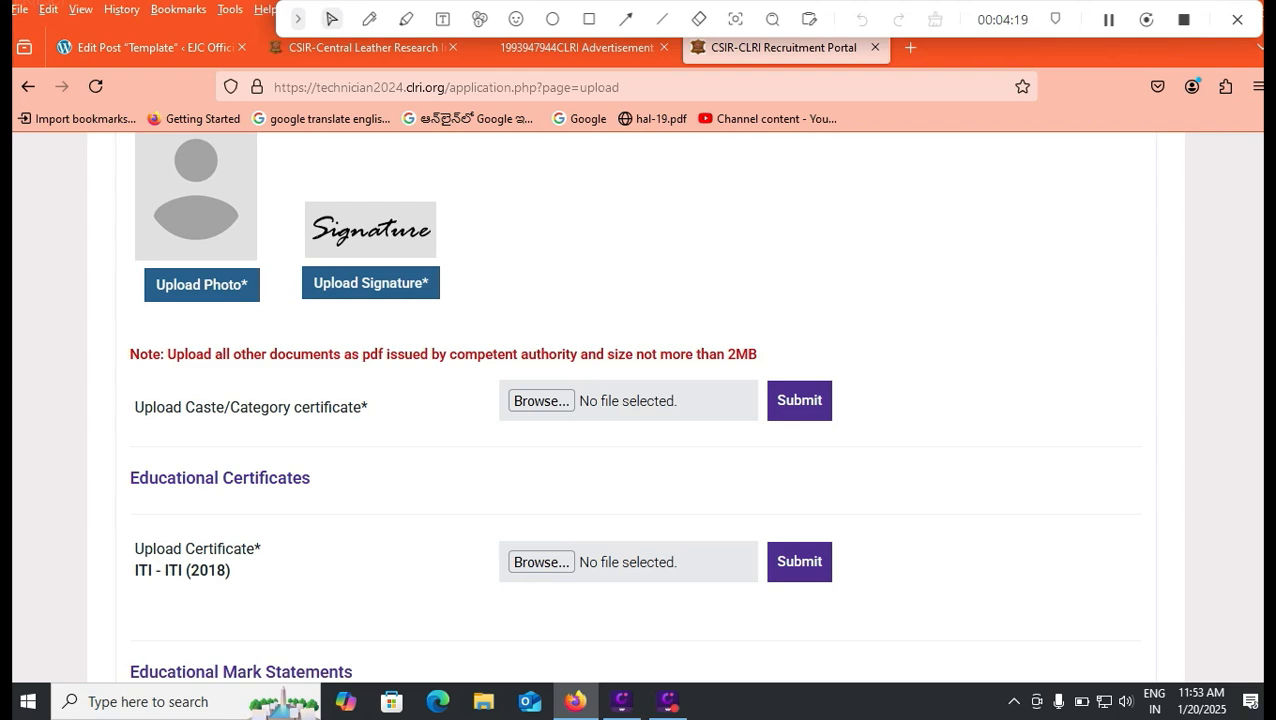
{"action": "scroll", "coordinate": [640, 400], "scroll_direction": "down", "scroll_amount": 2}
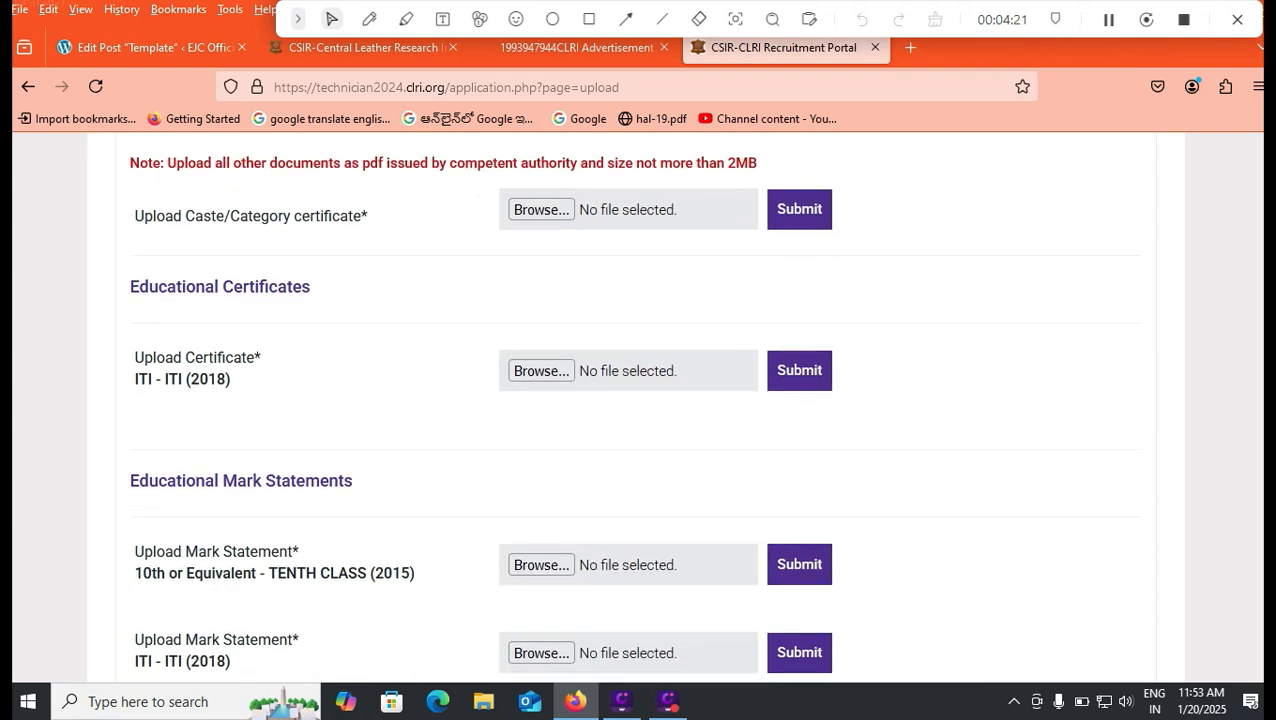
{"action": "scroll", "coordinate": [640, 400], "scroll_direction": "down", "scroll_amount": 1}
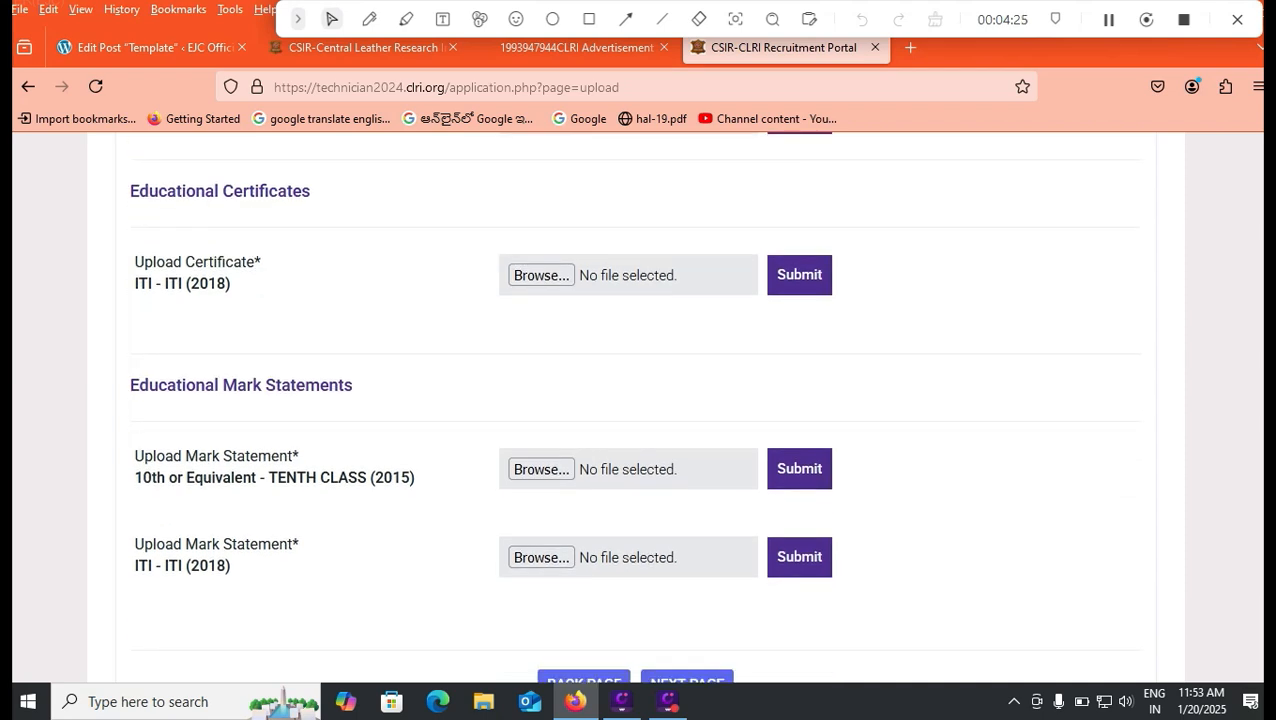
{"action": "scroll", "coordinate": [640, 400], "scroll_direction": "down", "scroll_amount": 1}
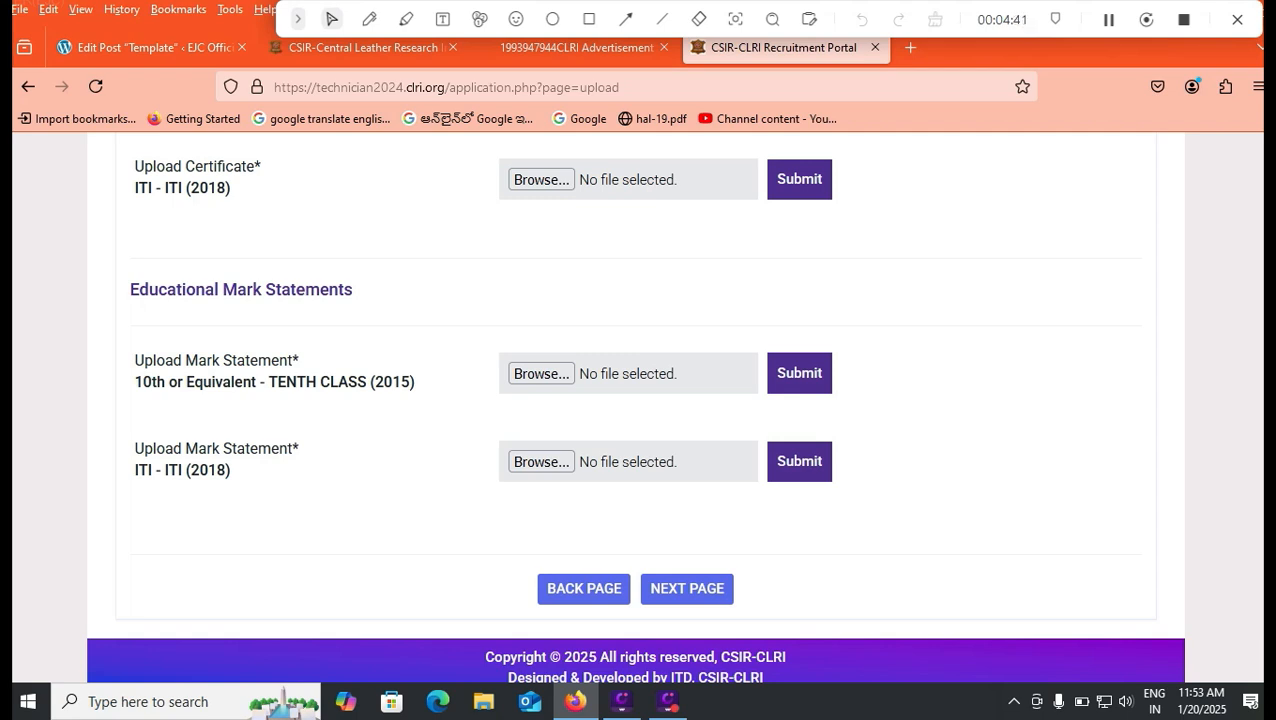
{"action": "scroll", "coordinate": [640, 400], "scroll_direction": "up", "scroll_amount": 2}
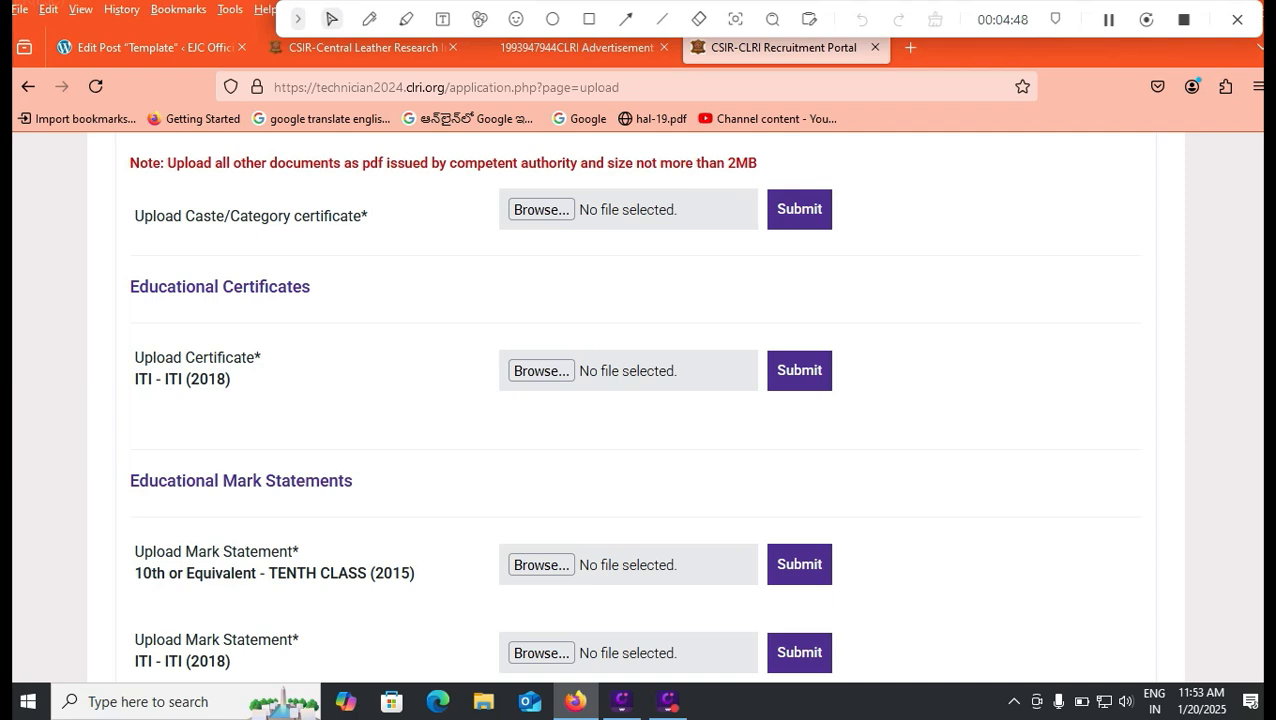
{"action": "scroll", "coordinate": [638, 400], "scroll_direction": "up", "scroll_amount": 2}
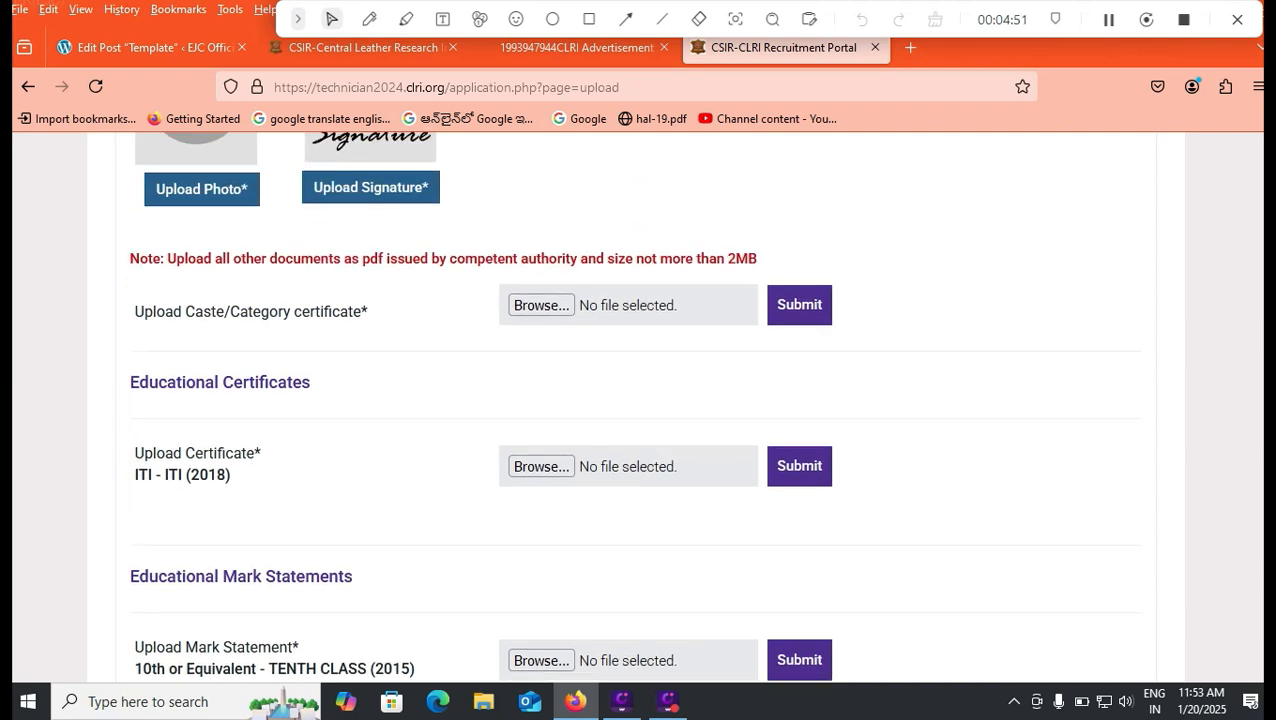
{"action": "scroll", "coordinate": [638, 400], "scroll_direction": "up", "scroll_amount": 2}
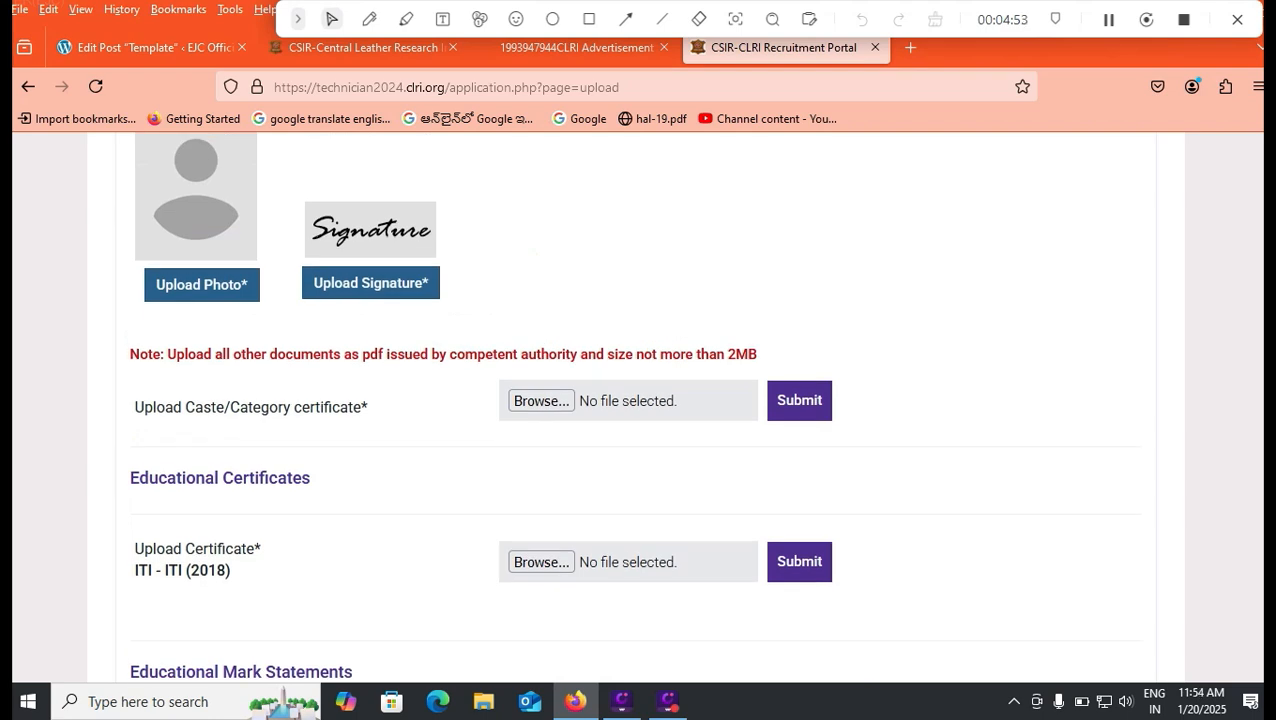
{"action": "scroll", "coordinate": [638, 400], "scroll_direction": "up", "scroll_amount": 2}
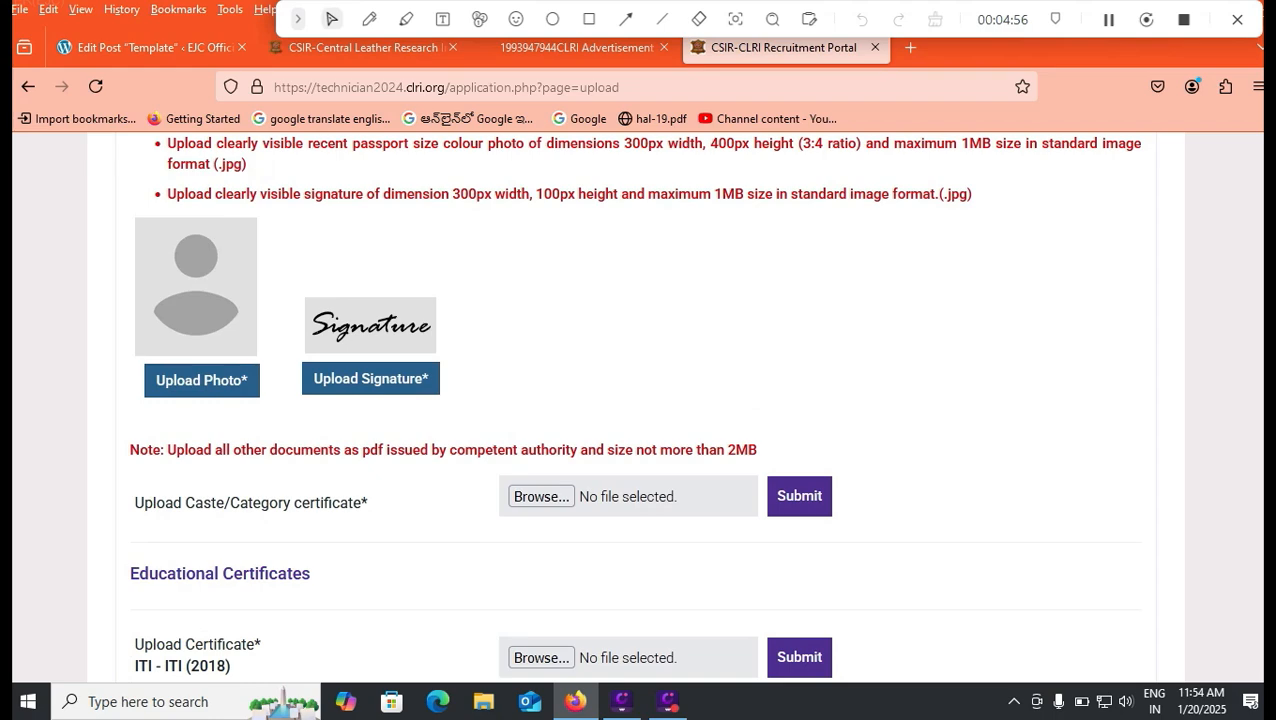
{"action": "scroll", "coordinate": [638, 400], "scroll_direction": "down", "scroll_amount": 10}
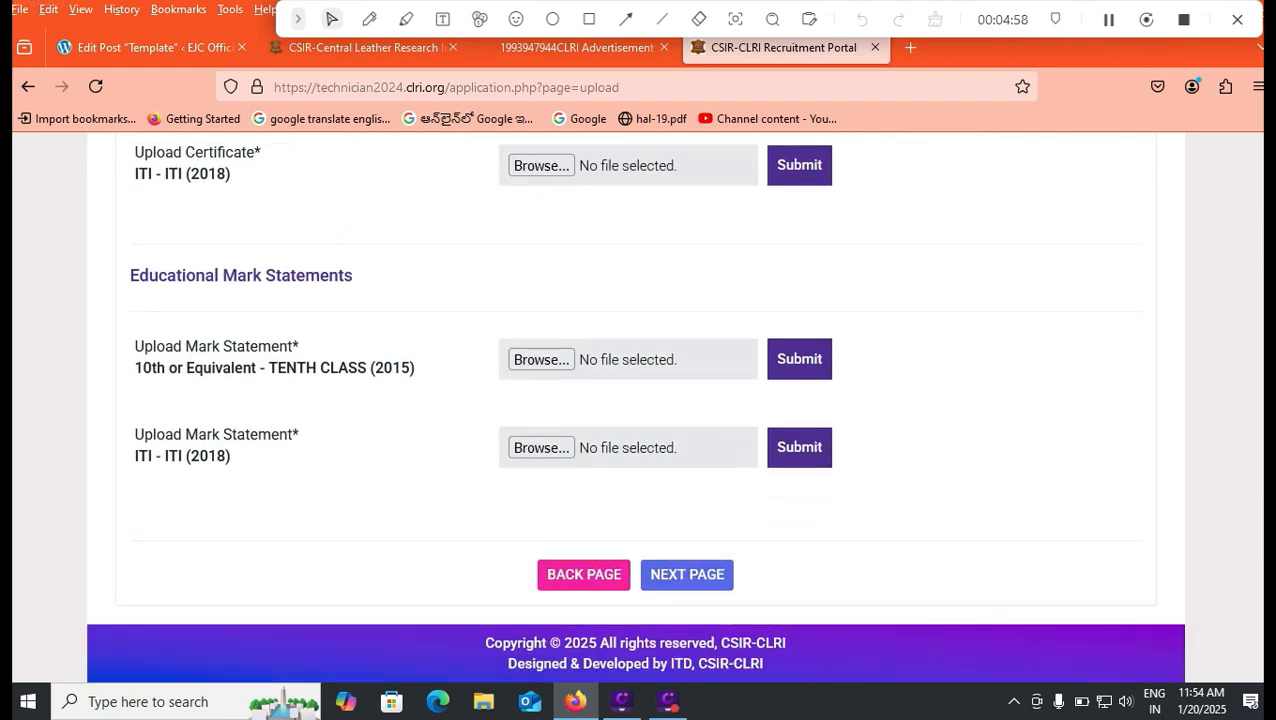
{"action": "scroll", "coordinate": [638, 400], "scroll_direction": "up", "scroll_amount": 15}
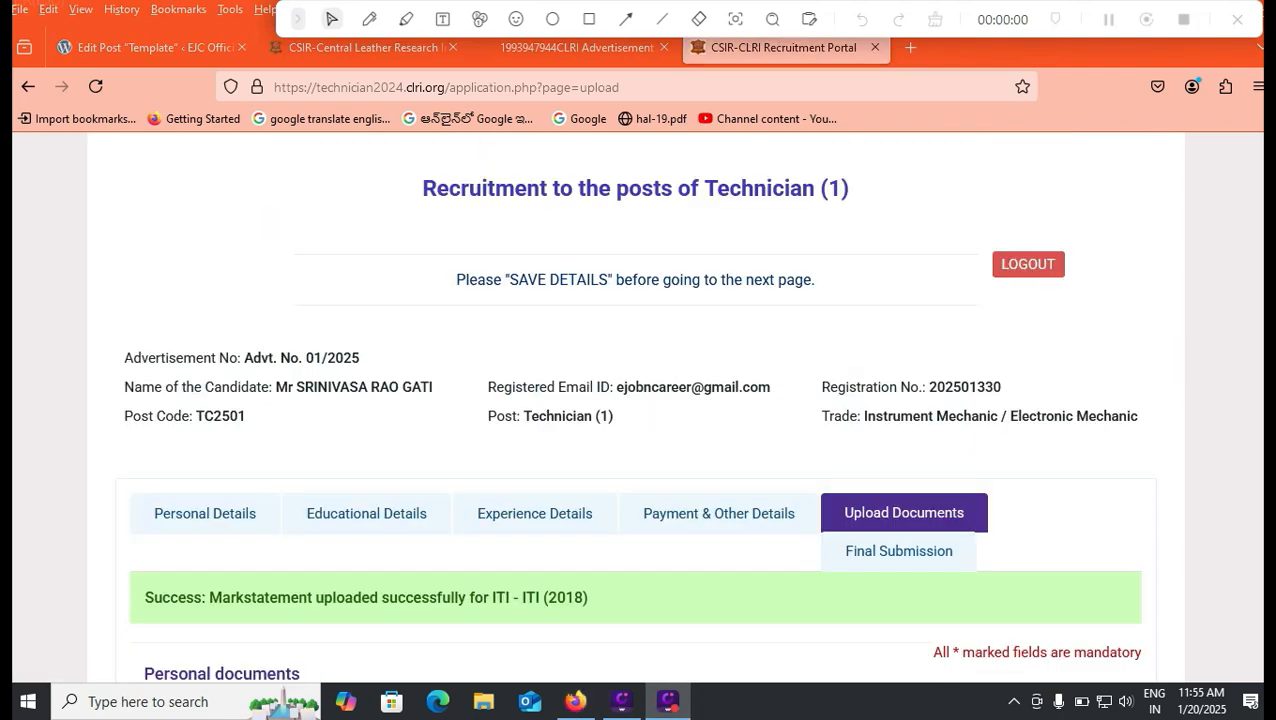
{"action": "scroll", "coordinate": [638, 400], "scroll_direction": "down", "scroll_amount": 10}
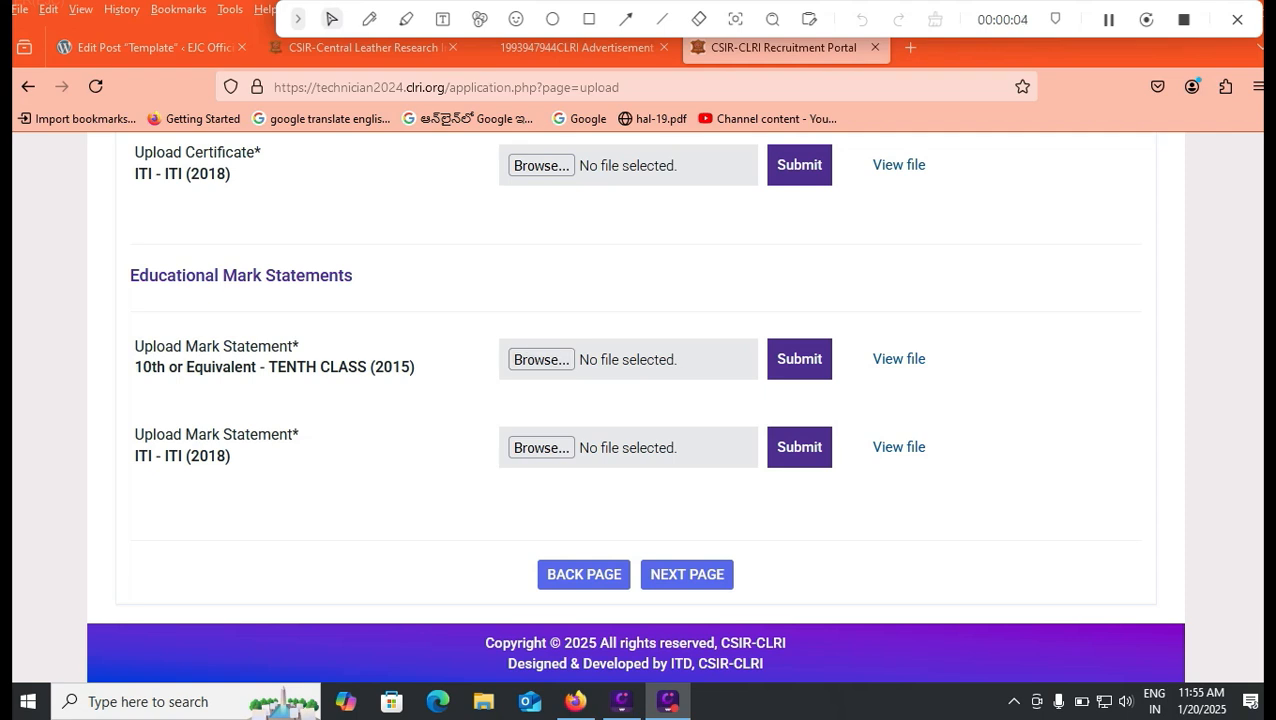
{"action": "scroll", "coordinate": [638, 414], "scroll_direction": "up", "scroll_amount": 3}
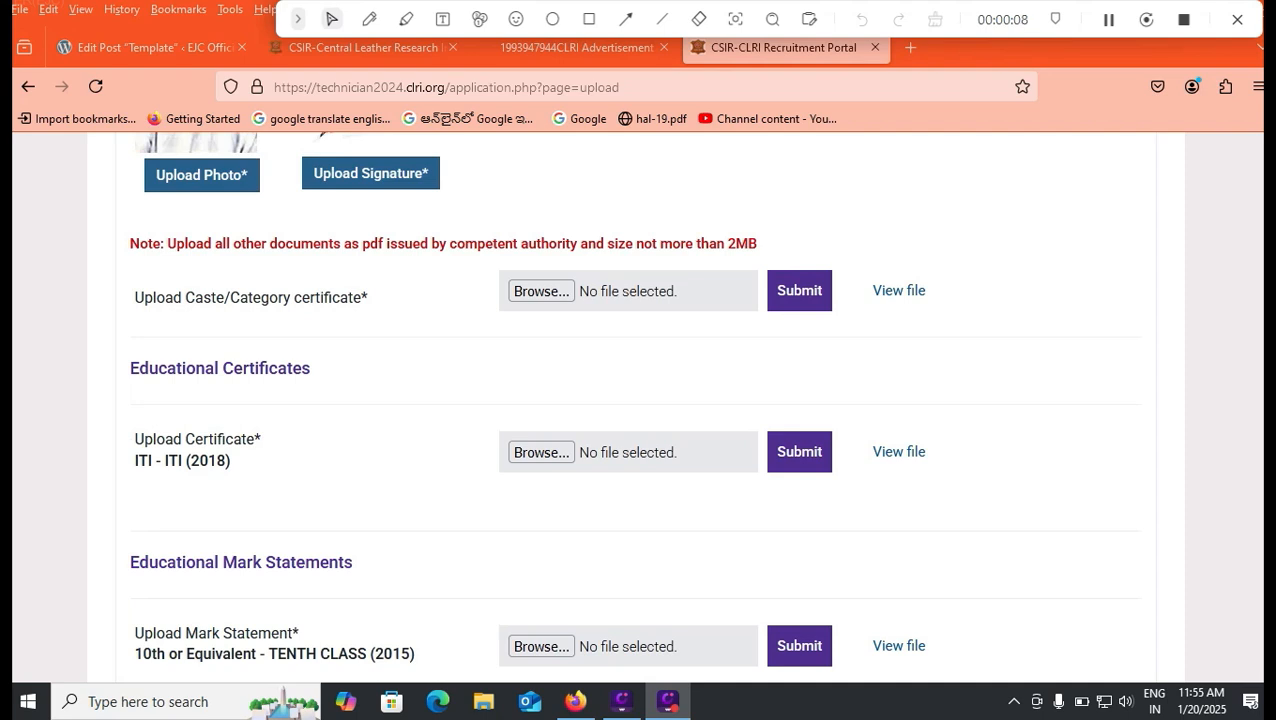
{"action": "scroll", "coordinate": [638, 408], "scroll_direction": "down", "scroll_amount": 3}
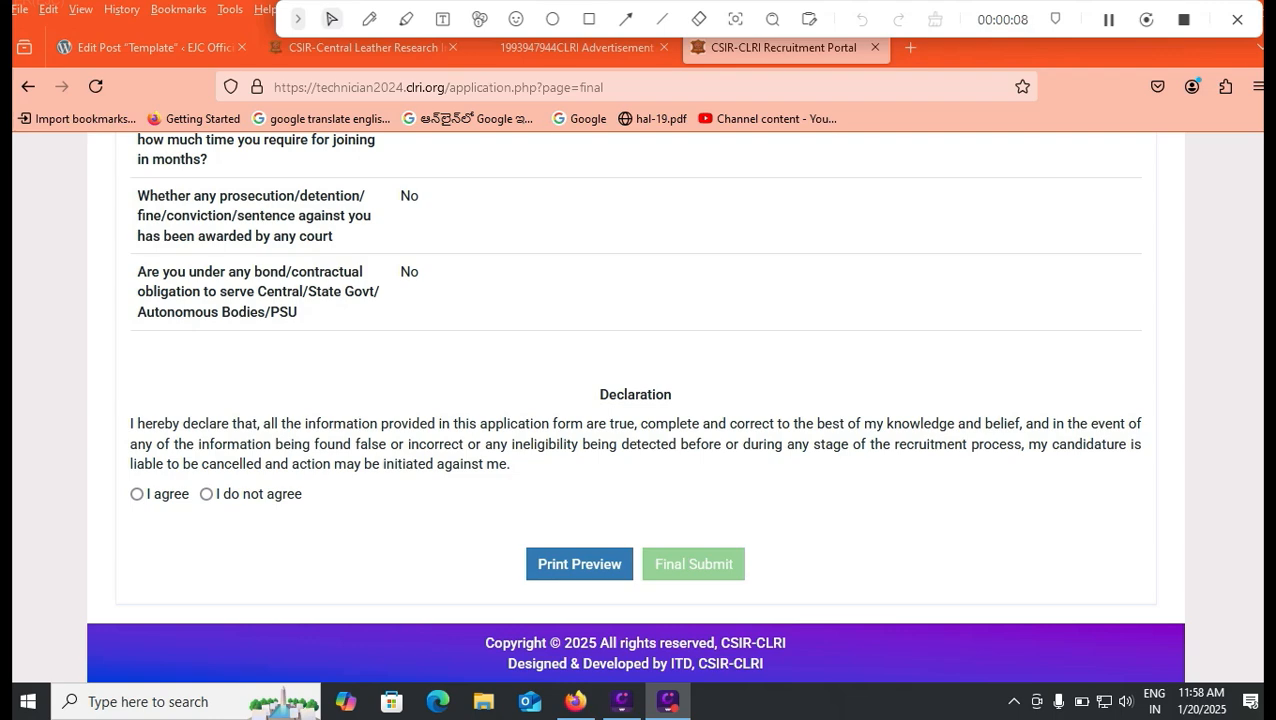
Step: Tick 'I agree' under Declaration and accept the final-submission note
{"action": "left_click", "coordinate": [137, 494]}
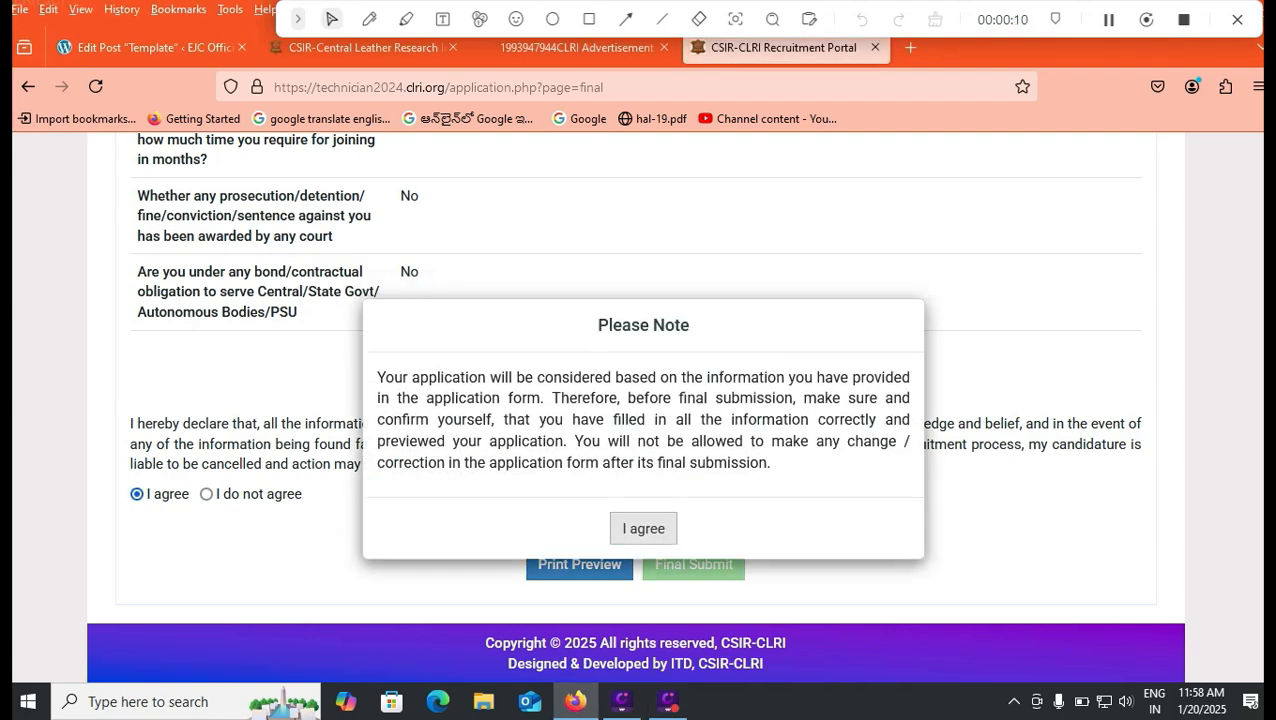
{"action": "left_click", "coordinate": [643, 528]}
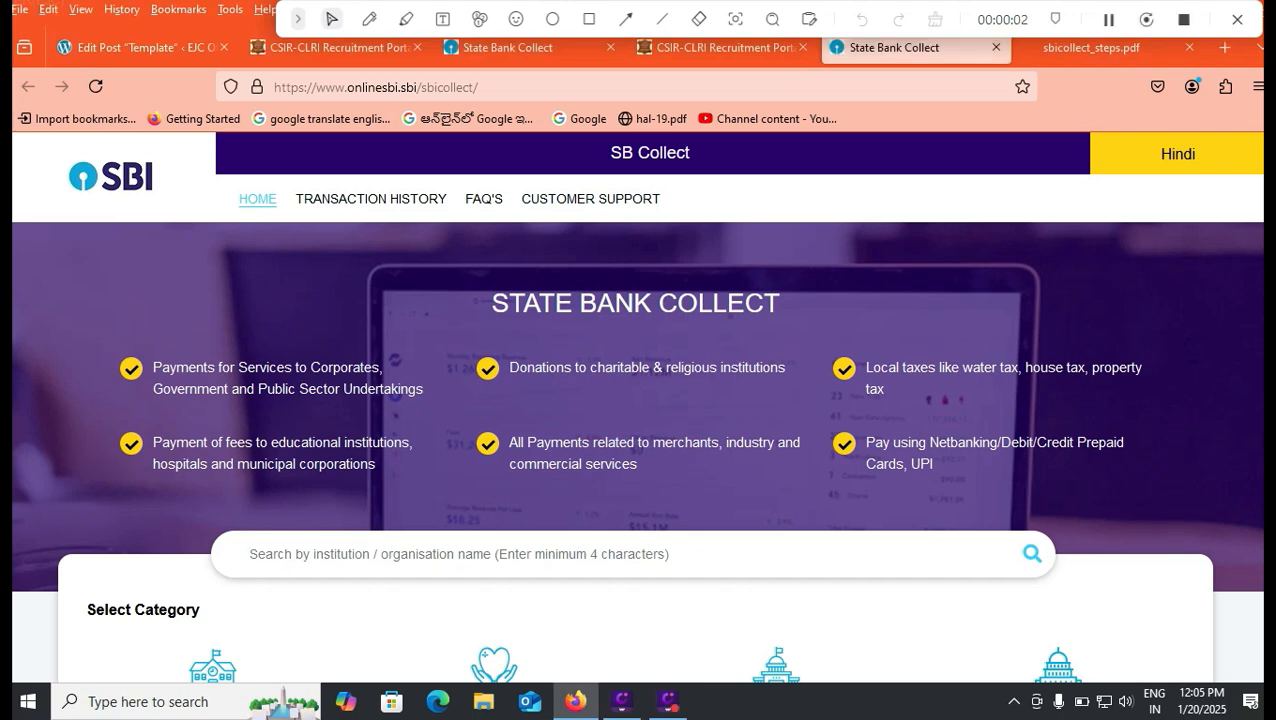
Step: Search State Bank Collect's institution list for 'central'
{"action": "scroll", "coordinate": [638, 400], "scroll_direction": "down", "scroll_amount": 2}
{"action": "scroll", "coordinate": [638, 400], "scroll_direction": "up", "scroll_amount": 2}
{"action": "scroll", "coordinate": [638, 400], "scroll_direction": "down", "scroll_amount": 2}
{"action": "scroll", "coordinate": [638, 400], "scroll_direction": "down", "scroll_amount": 2}
{"action": "scroll", "coordinate": [638, 400], "scroll_direction": "up", "scroll_amount": 3}
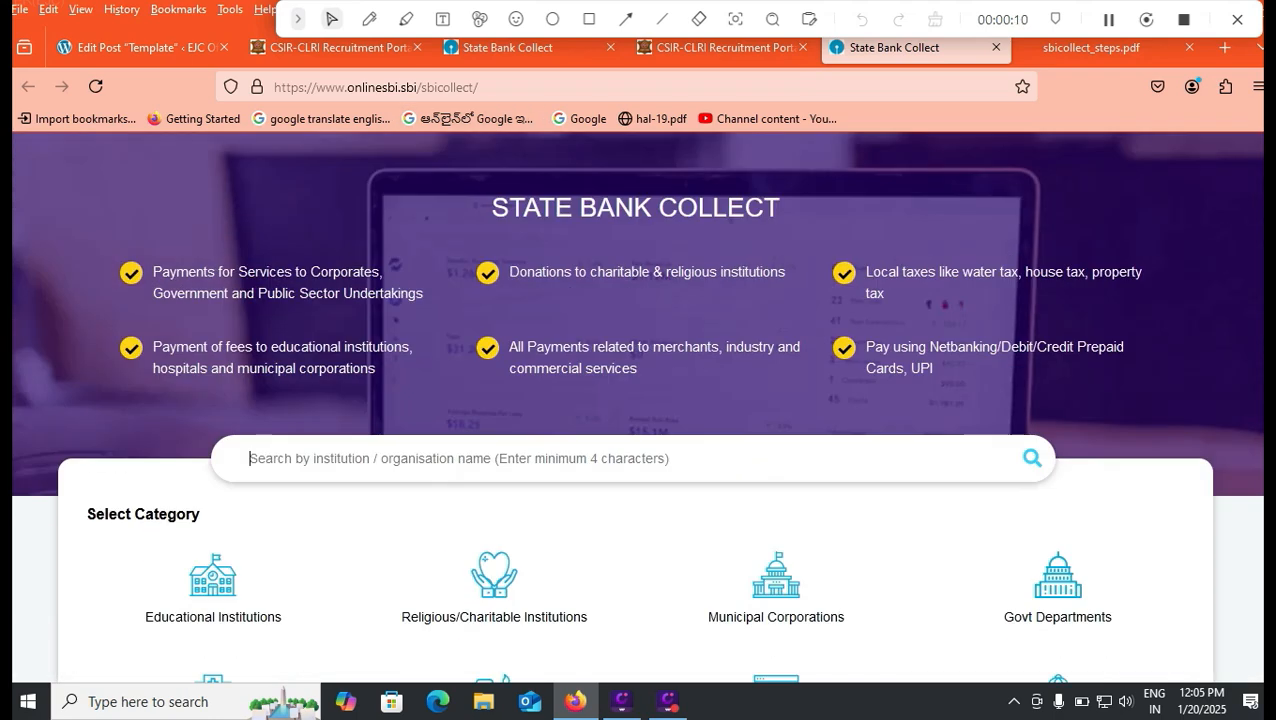
{"action": "key", "text": "Down"}
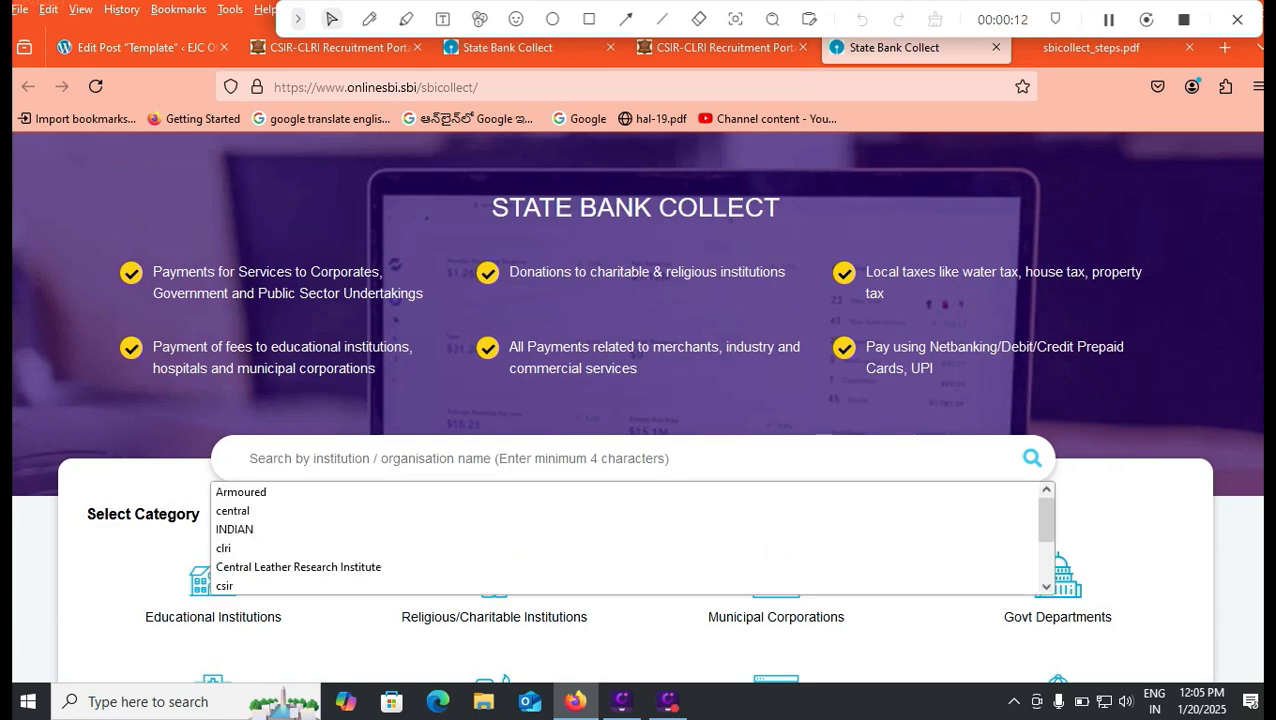
{"action": "type", "text": "ce"}
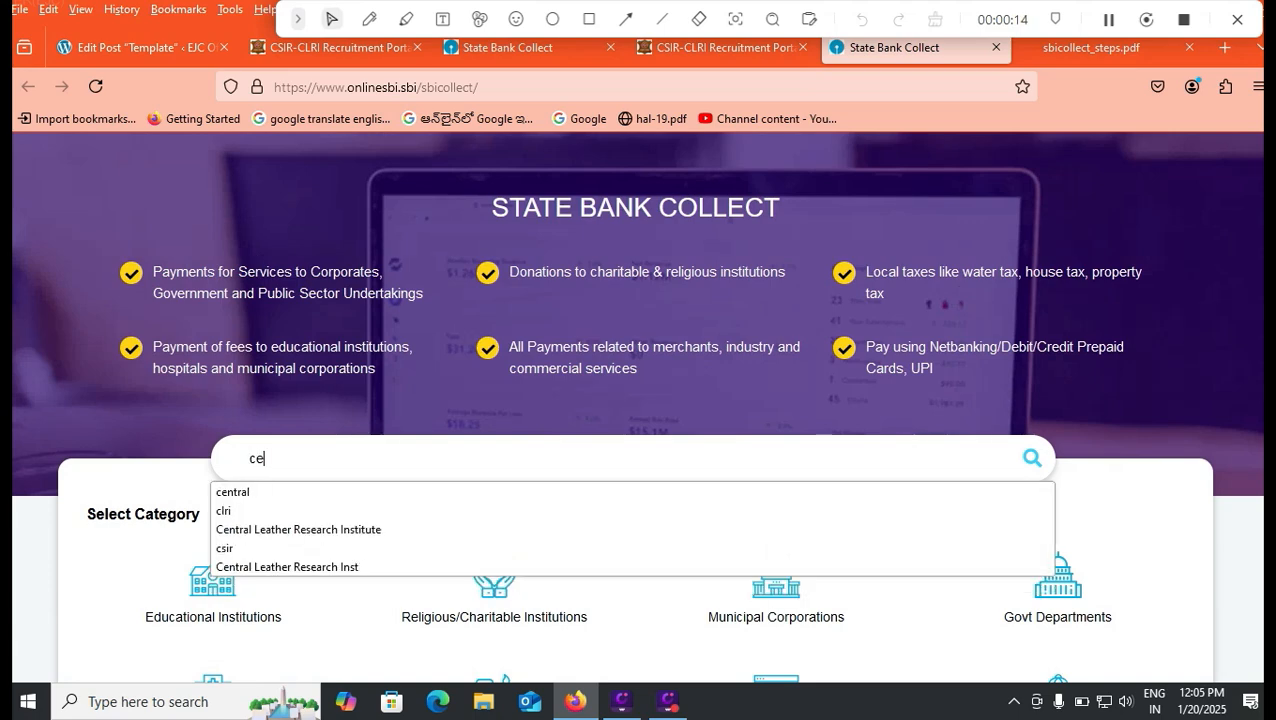
{"action": "type", "text": "ntal"}
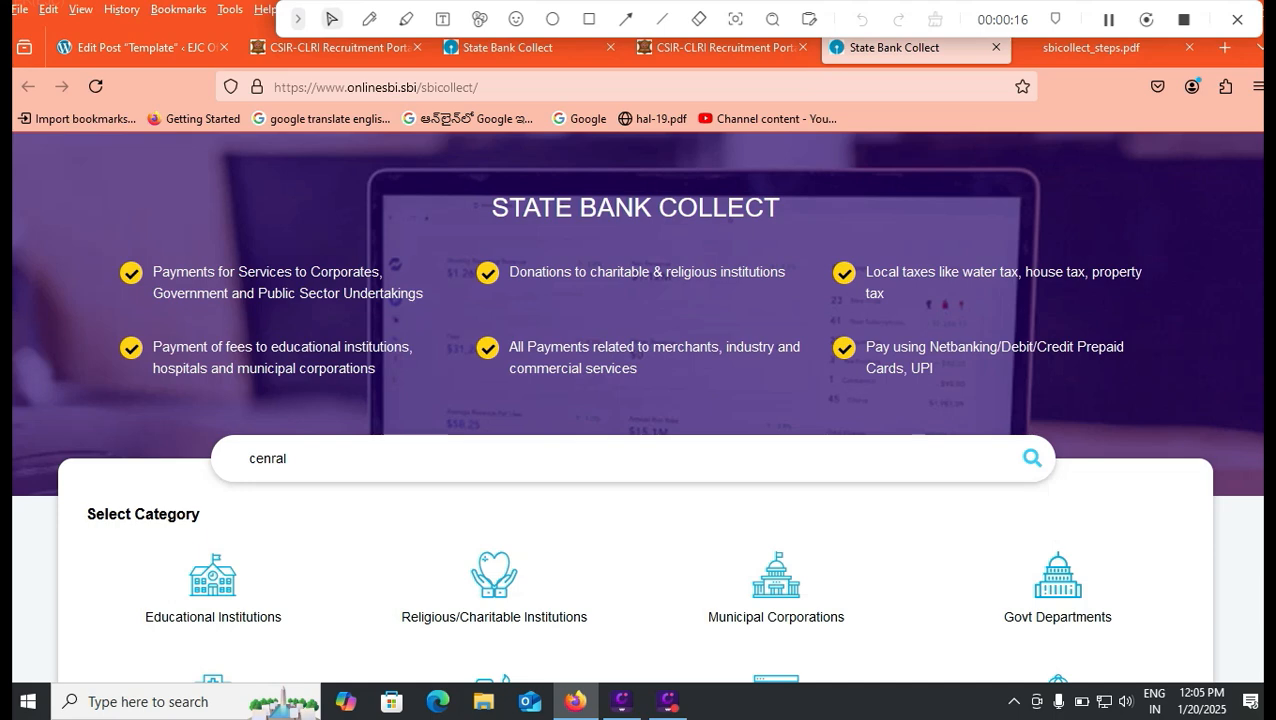
{"action": "key", "text": "BackSpace"}
{"action": "key", "text": "BackSpace"}
{"action": "key", "text": "BackSpace"}
{"action": "type", "text": "tra"}
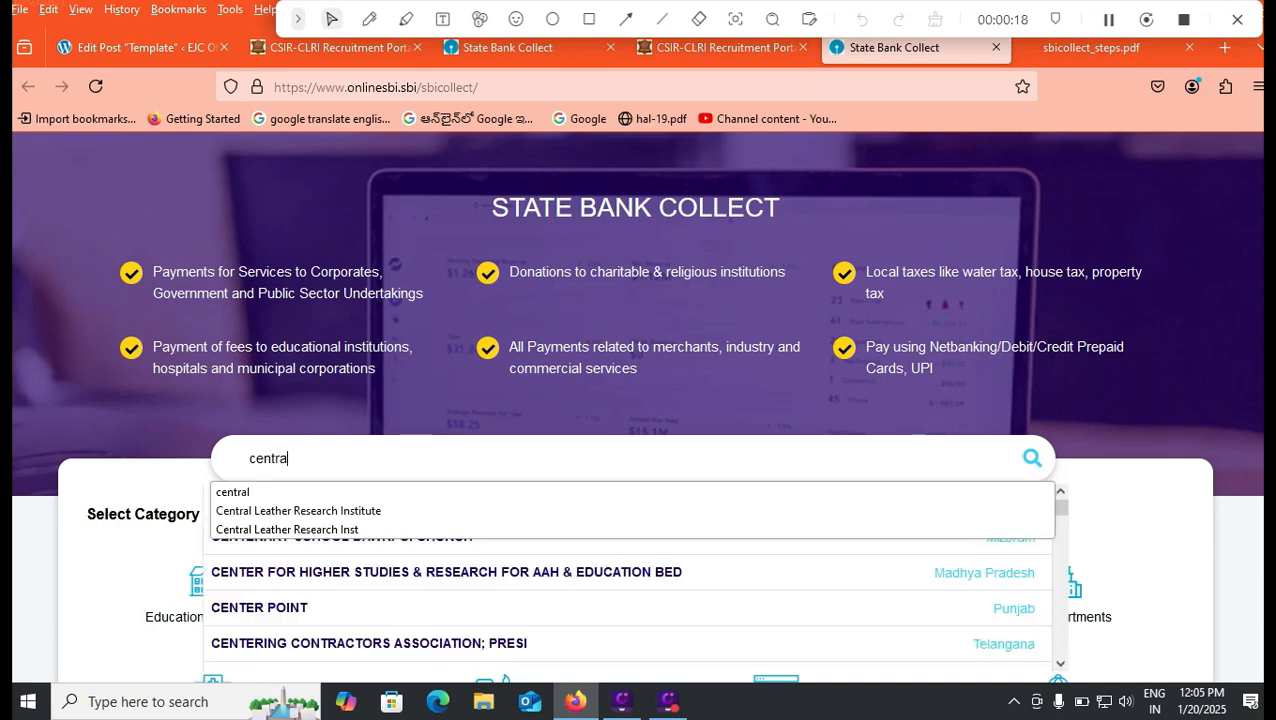
{"action": "type", "text": "l"}
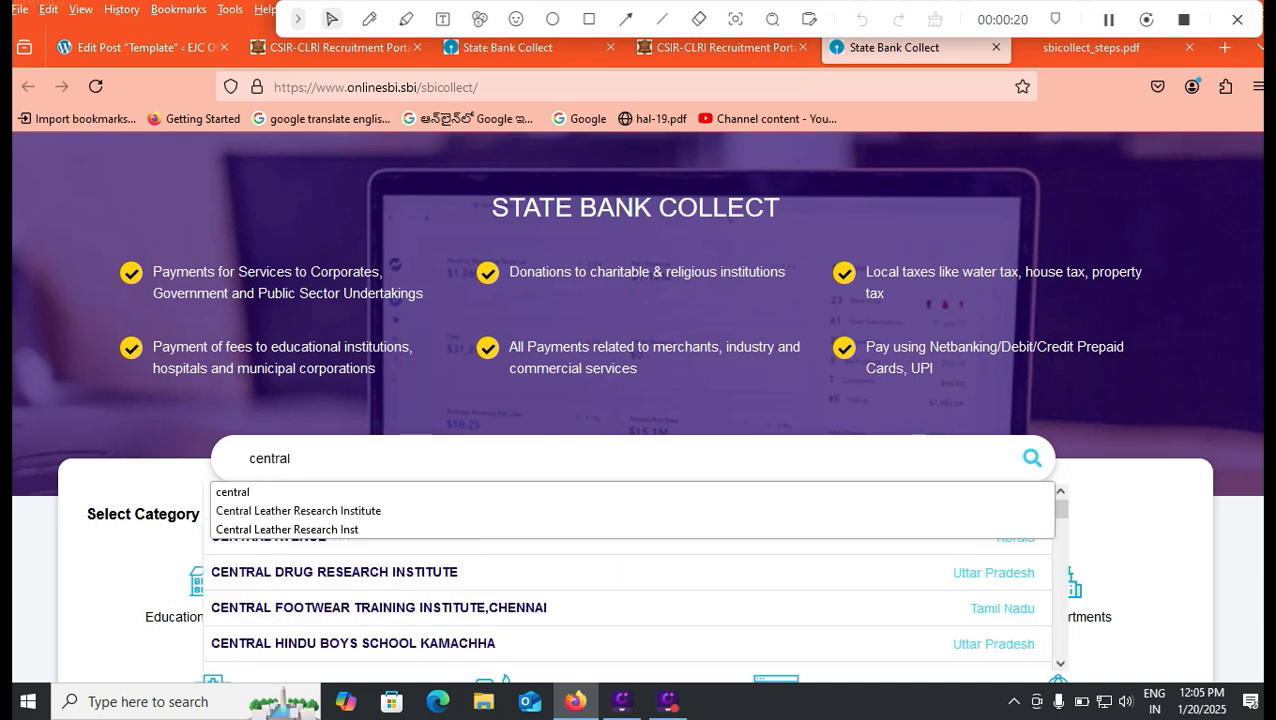
Step: Select Central Leather Research Institute (Tamil Nadu) from the search results
{"action": "scroll", "coordinate": [630, 570], "scroll_direction": "down", "scroll_amount": 3}
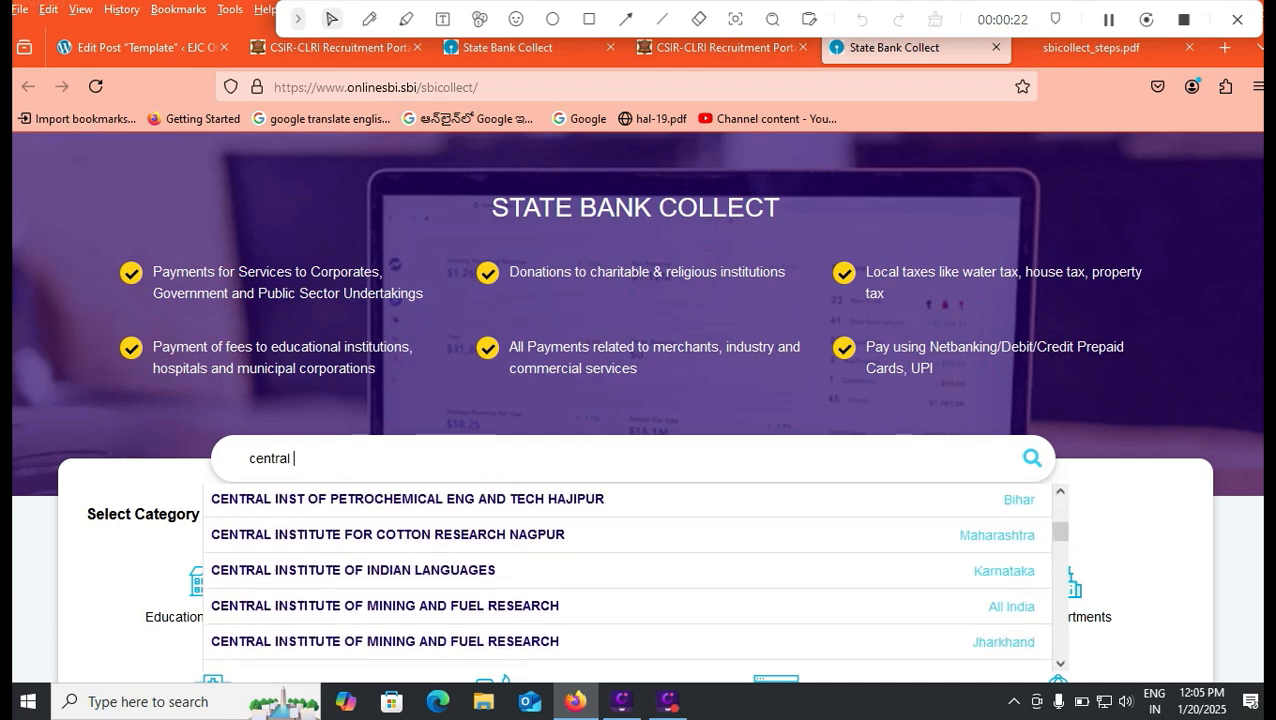
{"action": "scroll", "coordinate": [630, 575], "scroll_direction": "down", "scroll_amount": 8}
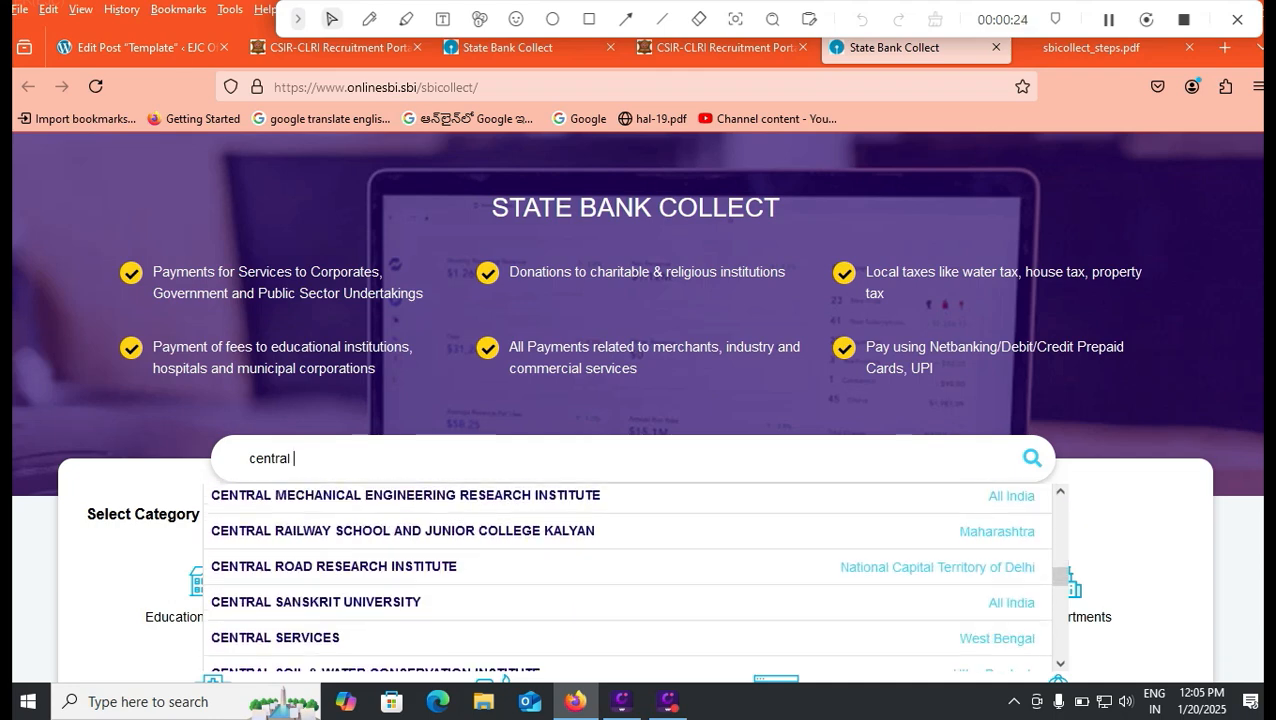
{"action": "scroll", "coordinate": [630, 575], "scroll_direction": "down", "scroll_amount": 6}
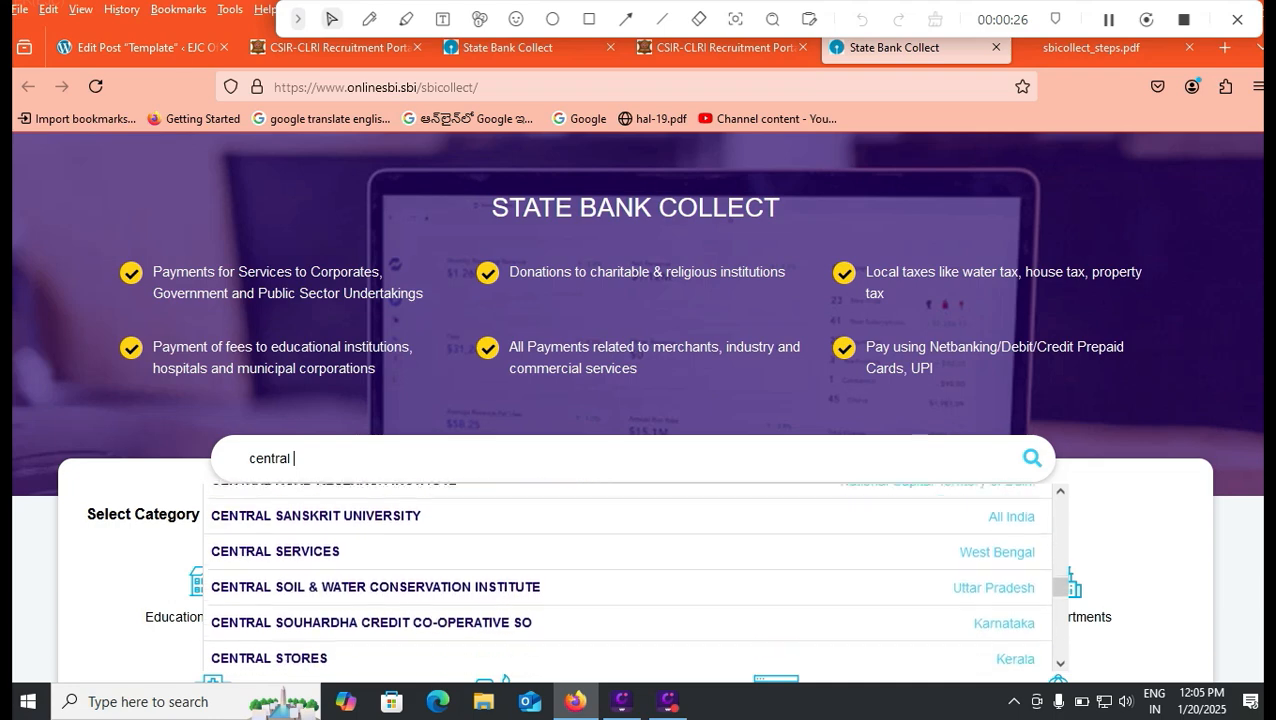
{"action": "scroll", "coordinate": [630, 575], "scroll_direction": "down", "scroll_amount": 4}
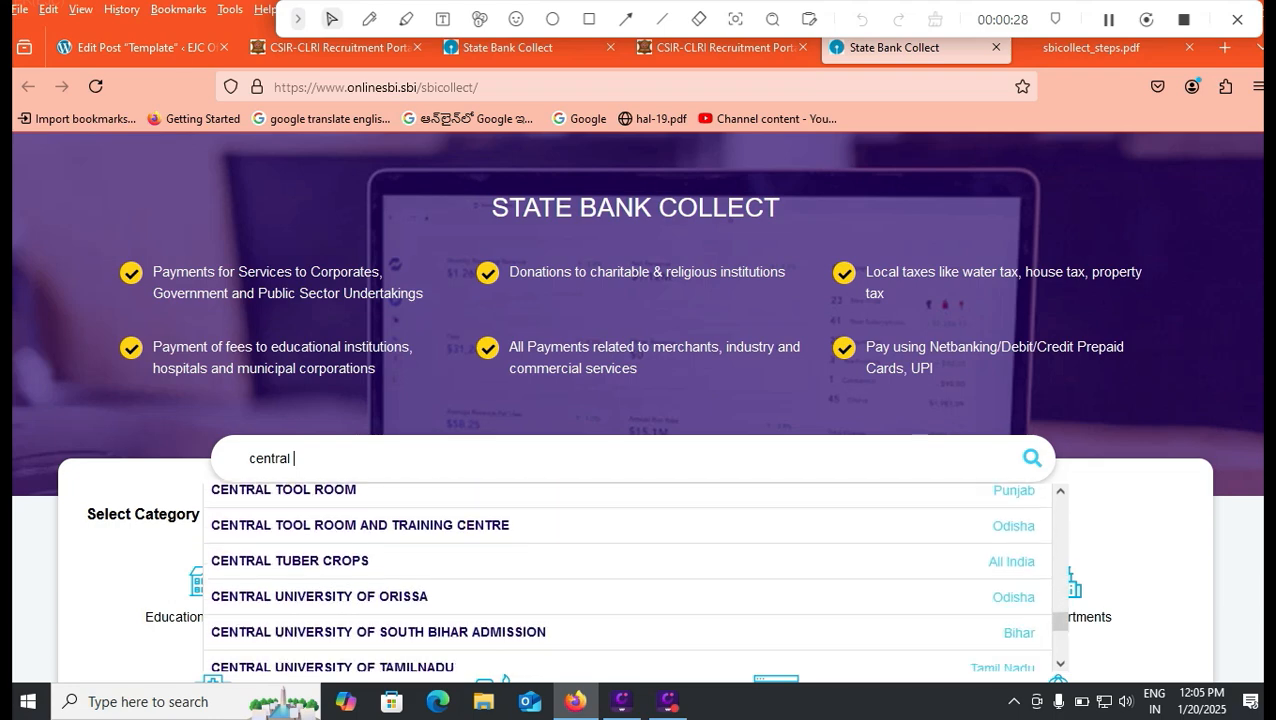
{"action": "scroll", "coordinate": [630, 575], "scroll_direction": "down", "scroll_amount": 2}
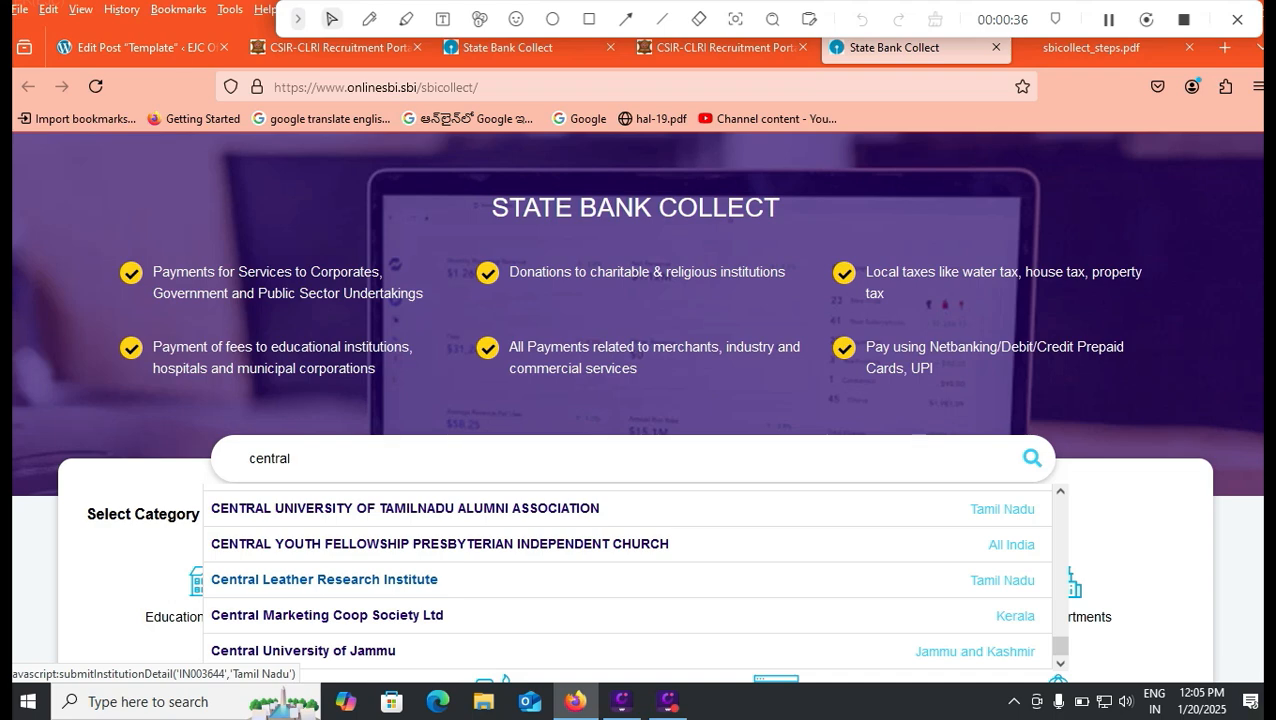
{"action": "left_click", "coordinate": [324, 580]}
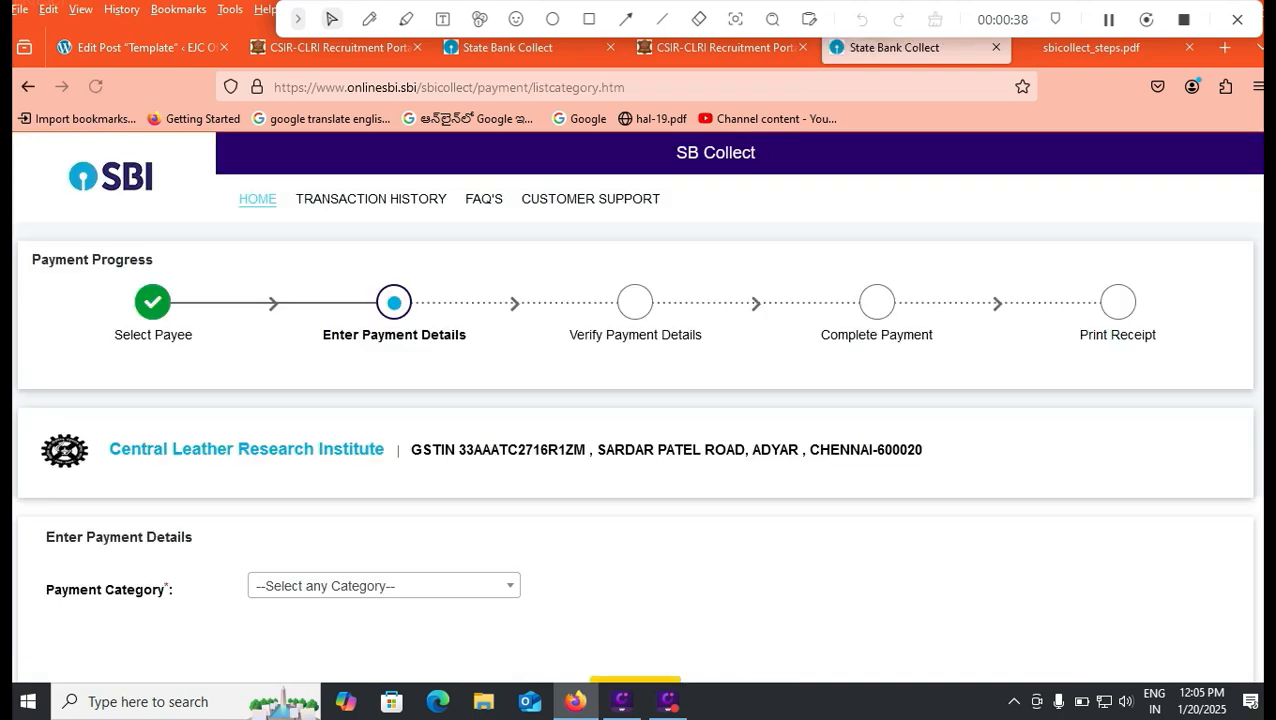
Step: Choose the 'Technician (1)/Group II (I) CLRI Advt No.01/2025' payment category
{"action": "scroll", "coordinate": [636, 408], "scroll_direction": "down", "scroll_amount": 1}
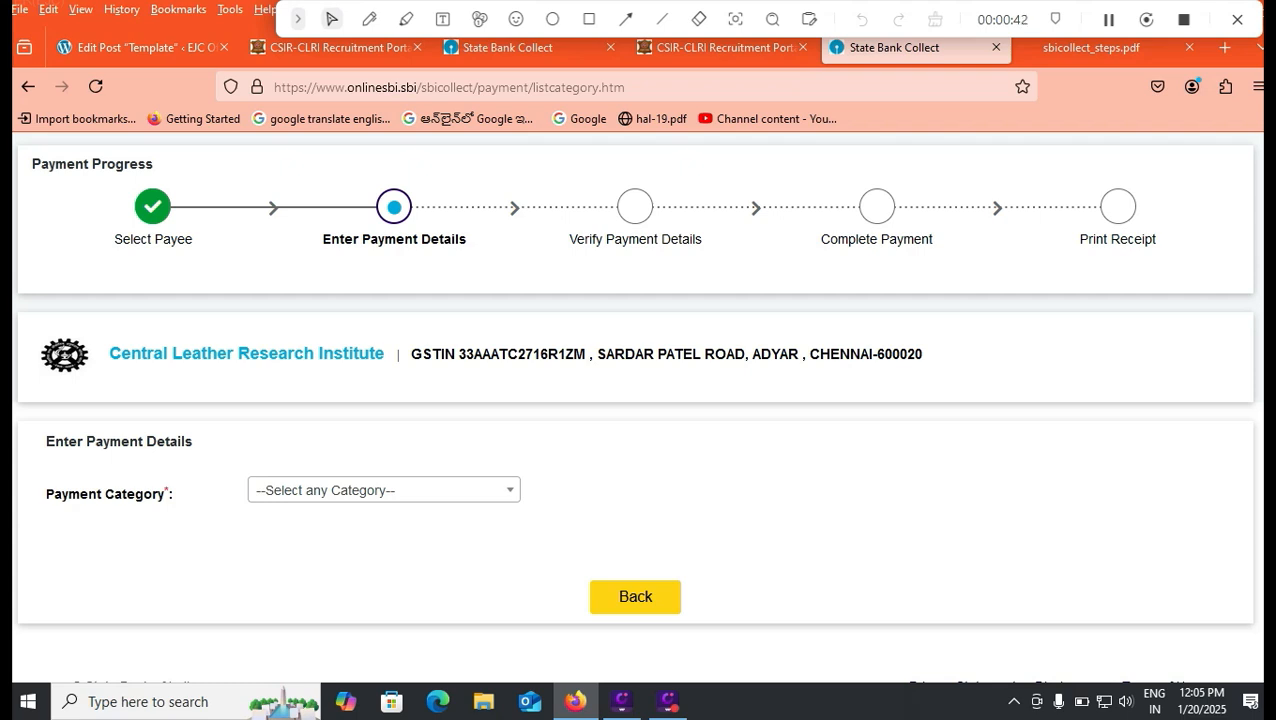
{"action": "scroll", "coordinate": [637, 398], "scroll_direction": "down", "scroll_amount": 1}
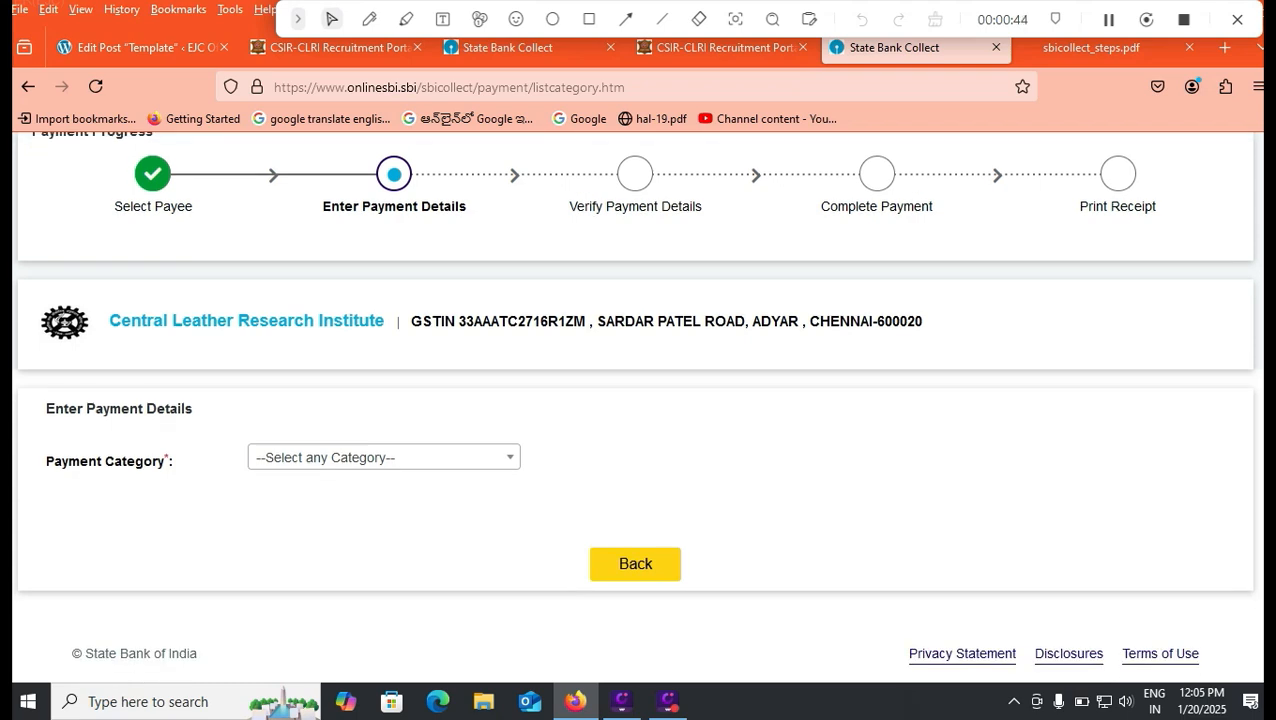
{"action": "left_click", "coordinate": [382, 459]}
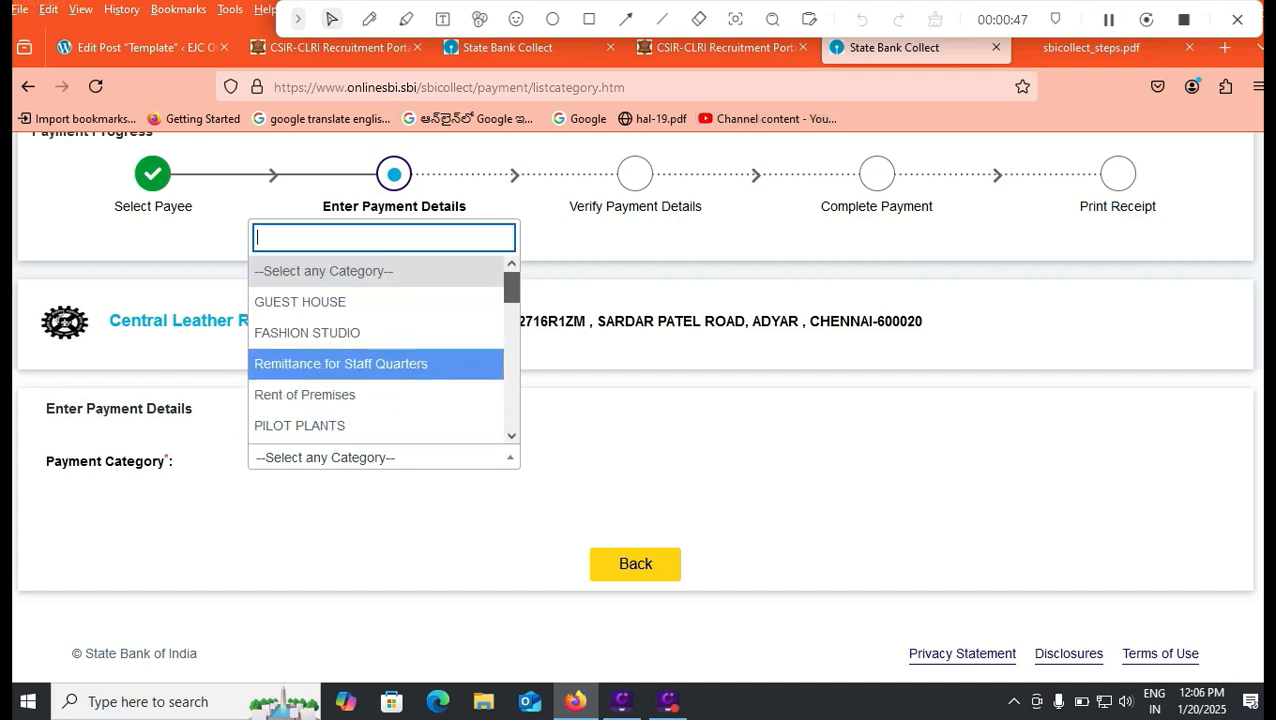
{"action": "left_click_drag", "start_coordinate": [511, 287], "coordinate": [511, 412]}
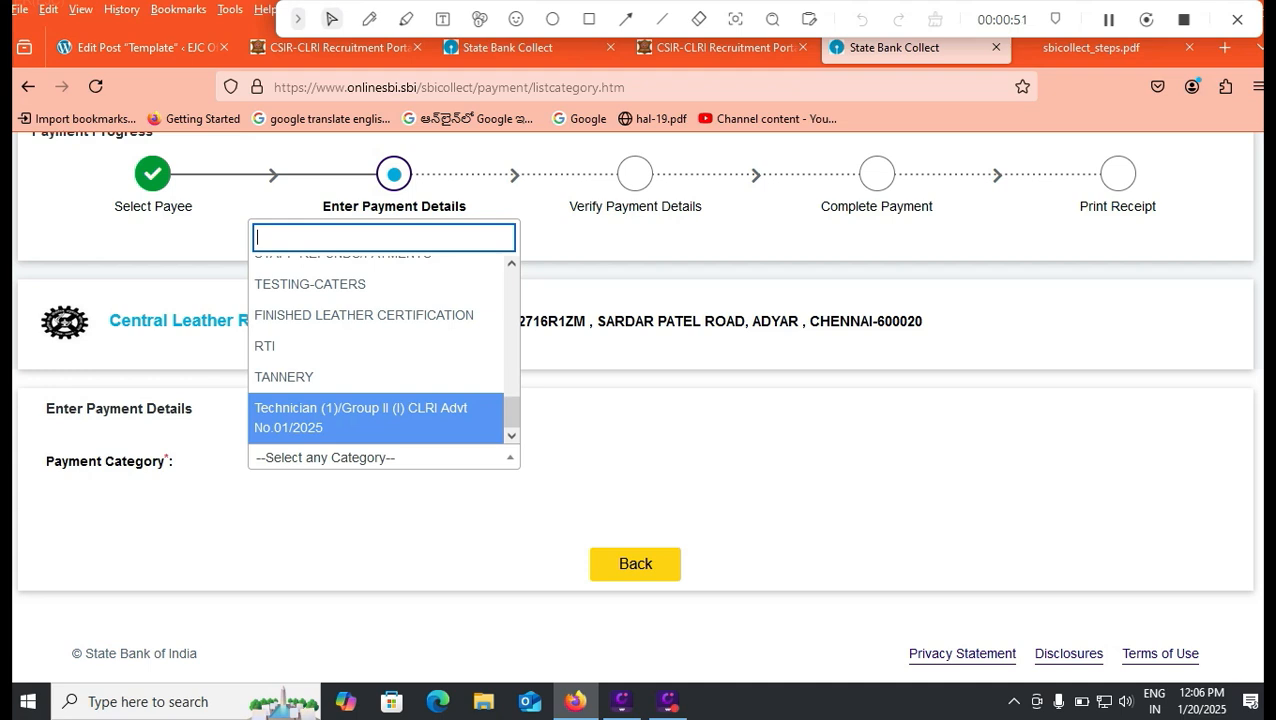
{"action": "left_click", "coordinate": [361, 418]}
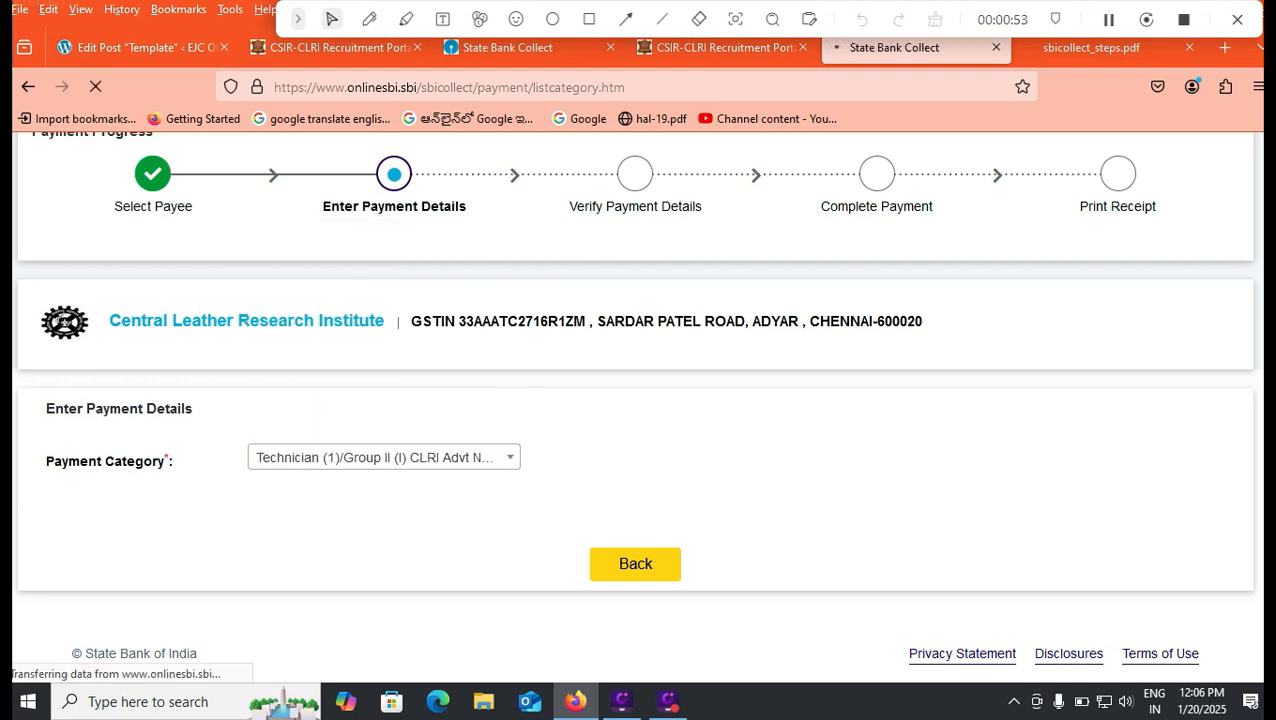
{"action": "scroll", "coordinate": [638, 407], "scroll_direction": "down", "scroll_amount": 2}
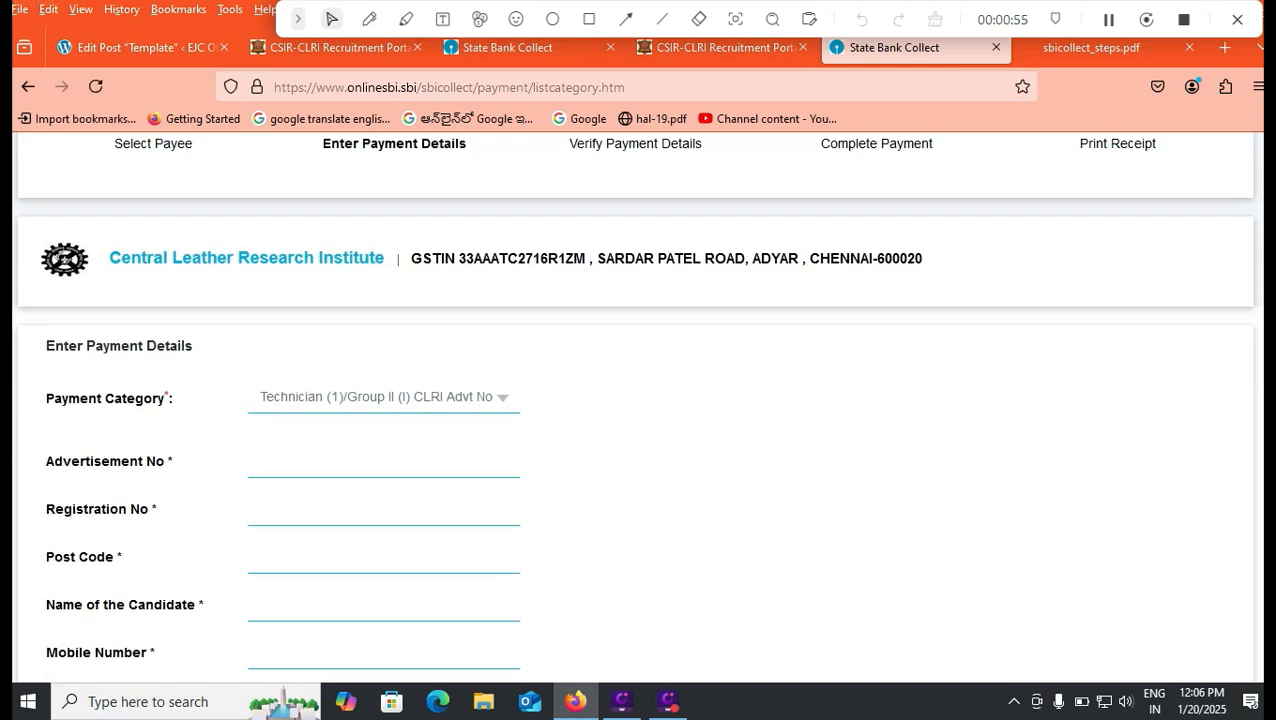
Step: Fill Advertisement No with 01/2025
{"action": "type", "text": "01/2025"}
{"action": "left_click", "coordinate": [261, 509]}
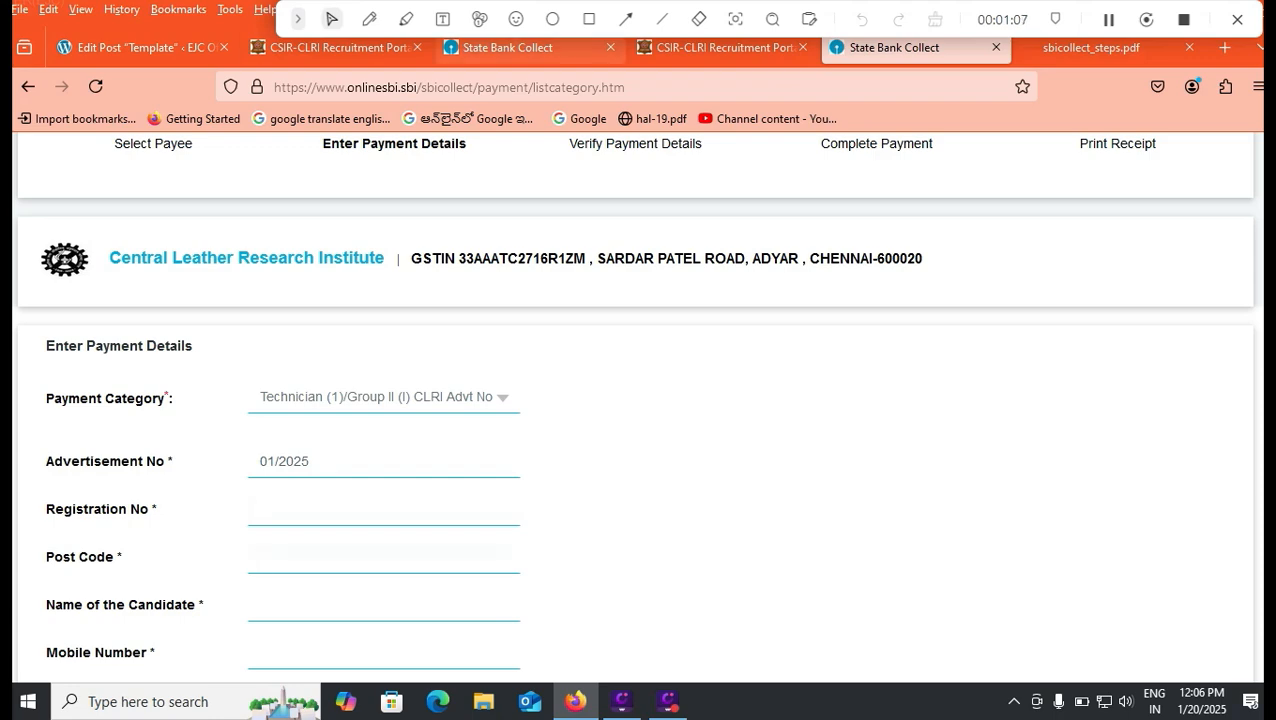
Step: Copy the post code TC2501 from the CSIR-CLRI application tab
{"action": "left_click", "coordinate": [340, 48]}
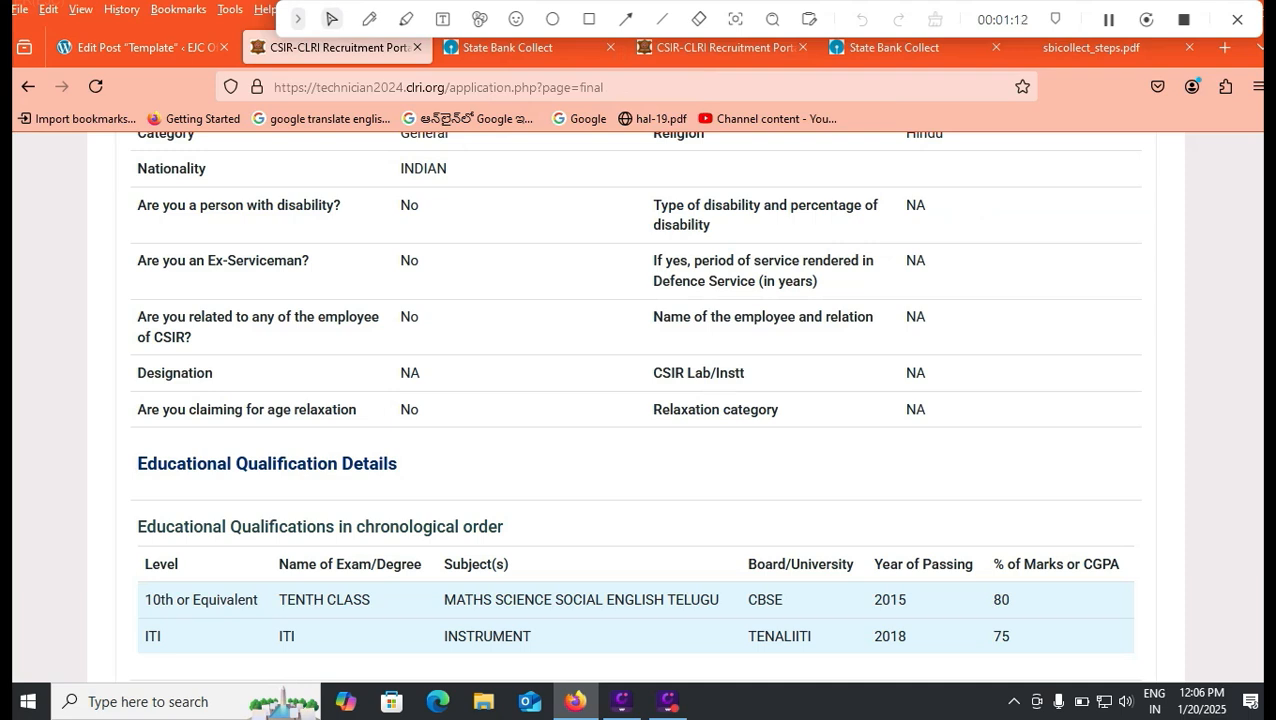
{"action": "scroll", "coordinate": [636, 406], "scroll_direction": "up", "scroll_amount": 10}
{"action": "left_click_drag", "start_coordinate": [194, 416], "coordinate": [248, 416]}
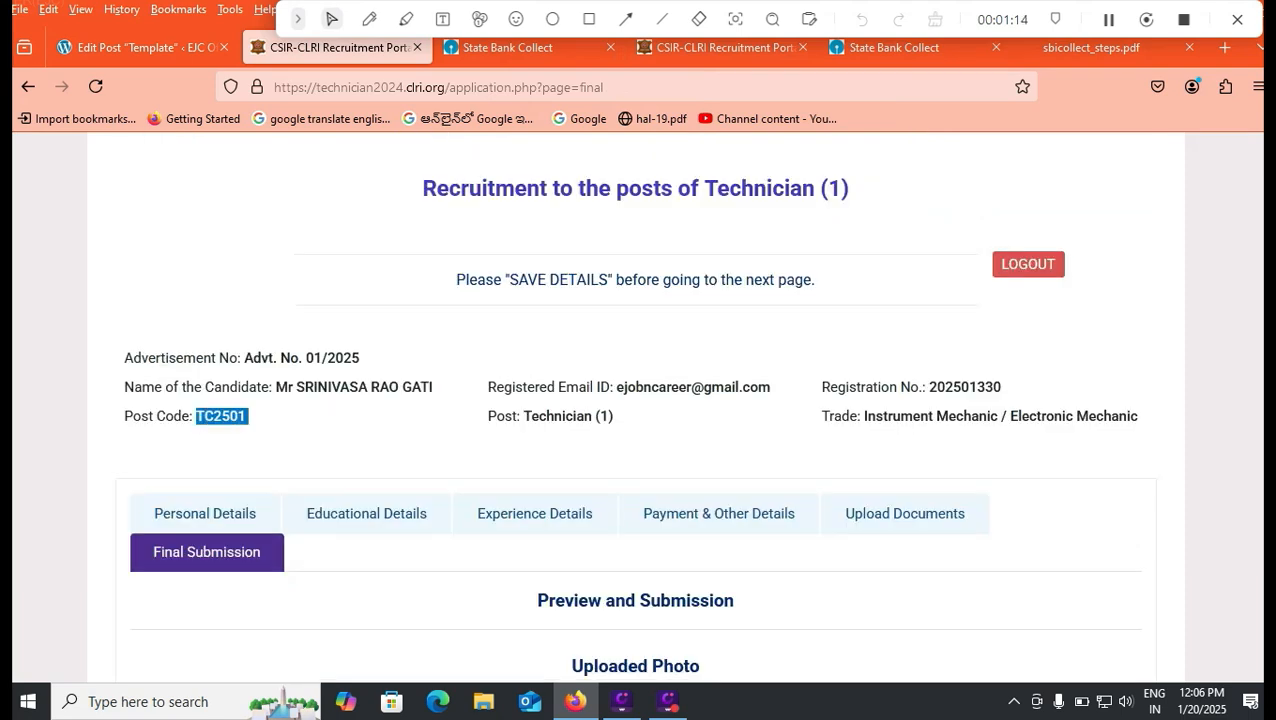
{"action": "left_click", "coordinate": [893, 47]}
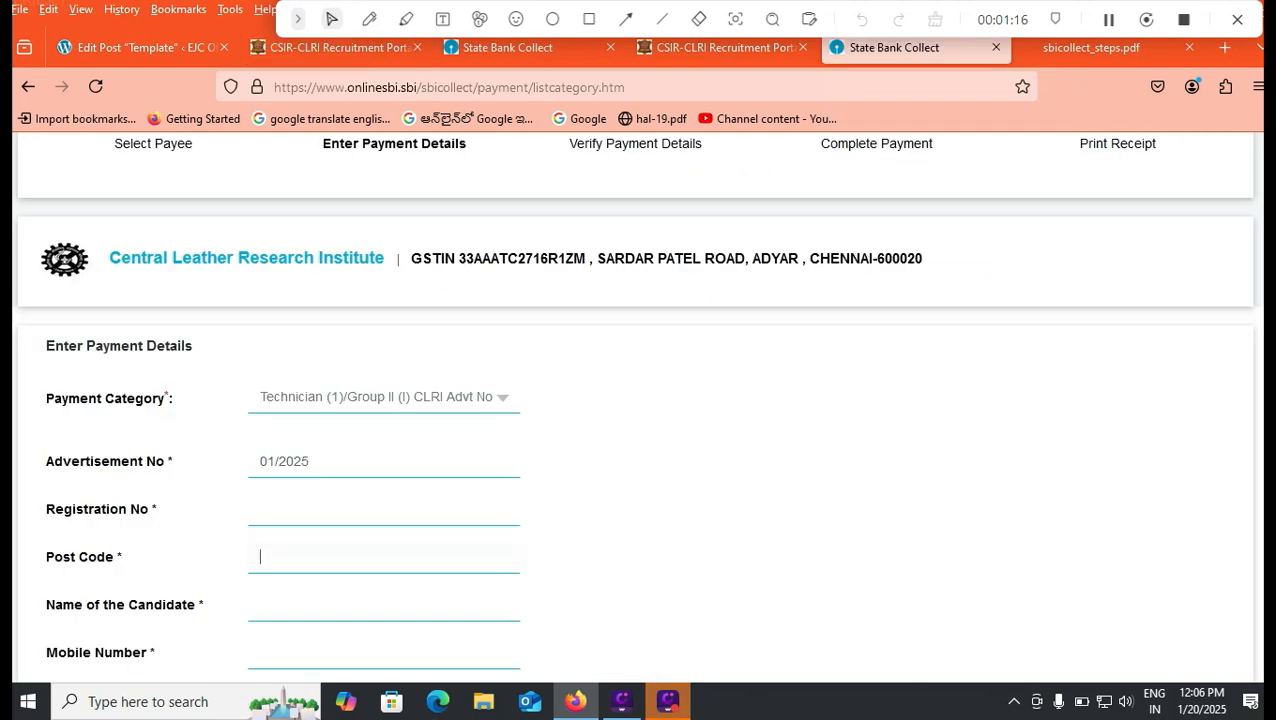
{"action": "scroll", "coordinate": [636, 408], "scroll_direction": "down", "scroll_amount": 1}
{"action": "scroll", "coordinate": [259, 365], "scroll_direction": "down", "scroll_amount": 3}
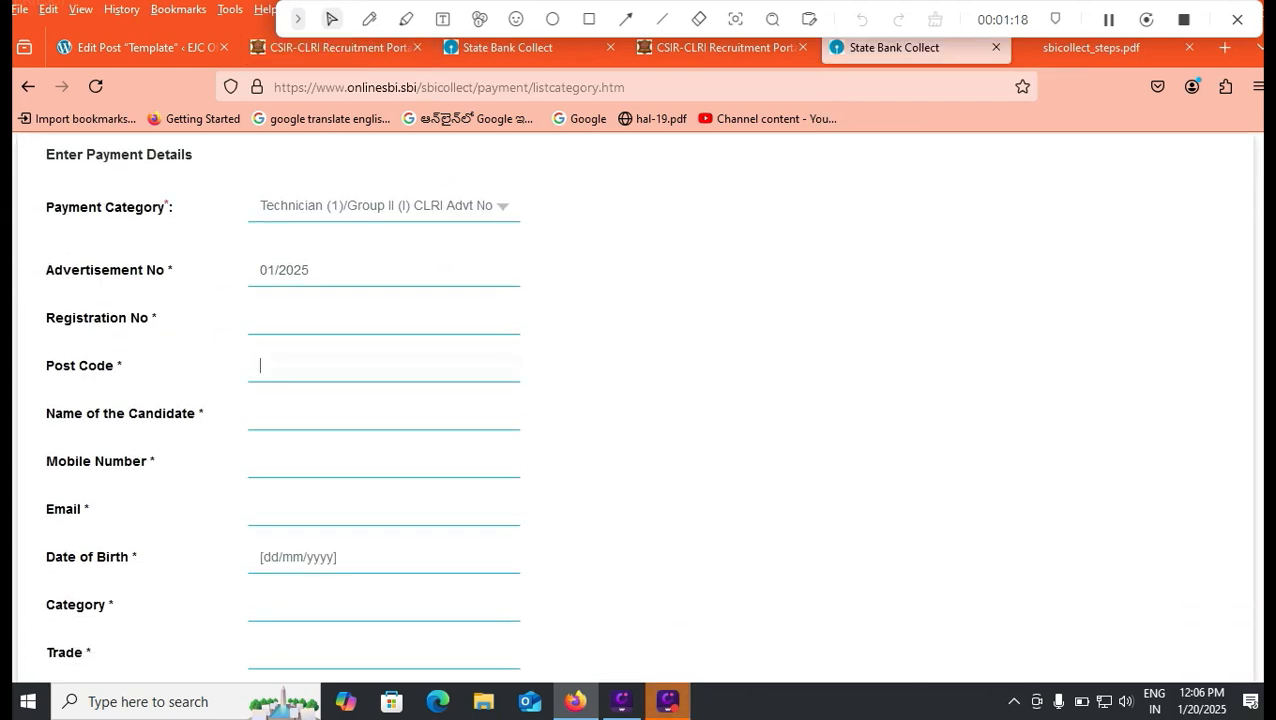
Step: Enter the candidate's mobile number on the payment form
{"action": "left_click", "coordinate": [257, 461]}
{"action": "type", "text": "9999999999"}
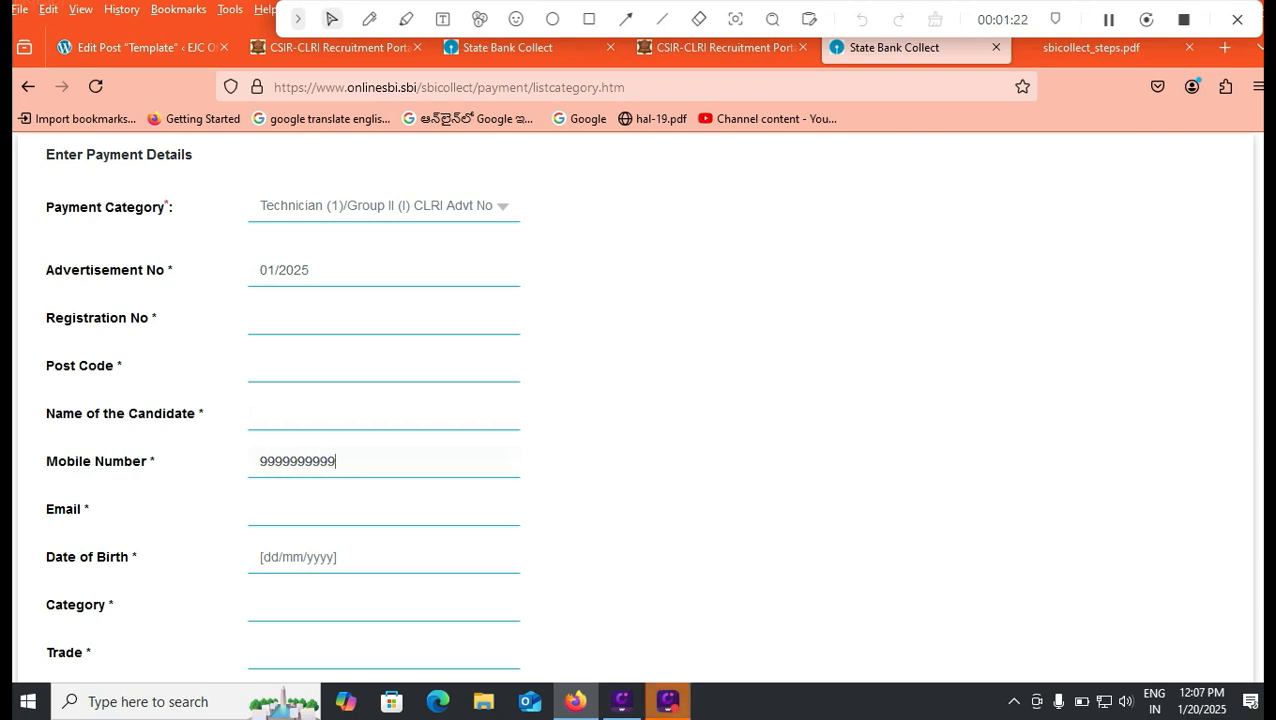
{"action": "key", "text": "Tab"}
{"action": "scroll", "coordinate": [260, 509], "scroll_direction": "down", "scroll_amount": 1}
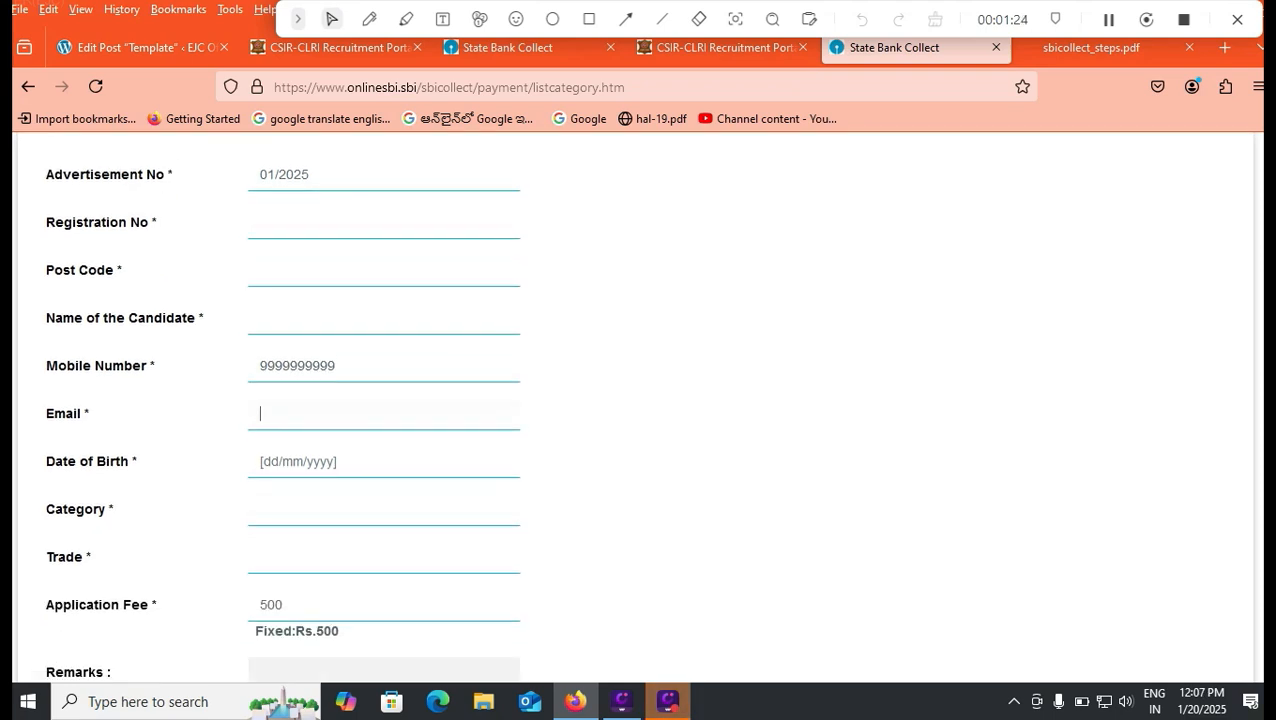
{"action": "left_click", "coordinate": [260, 509]}
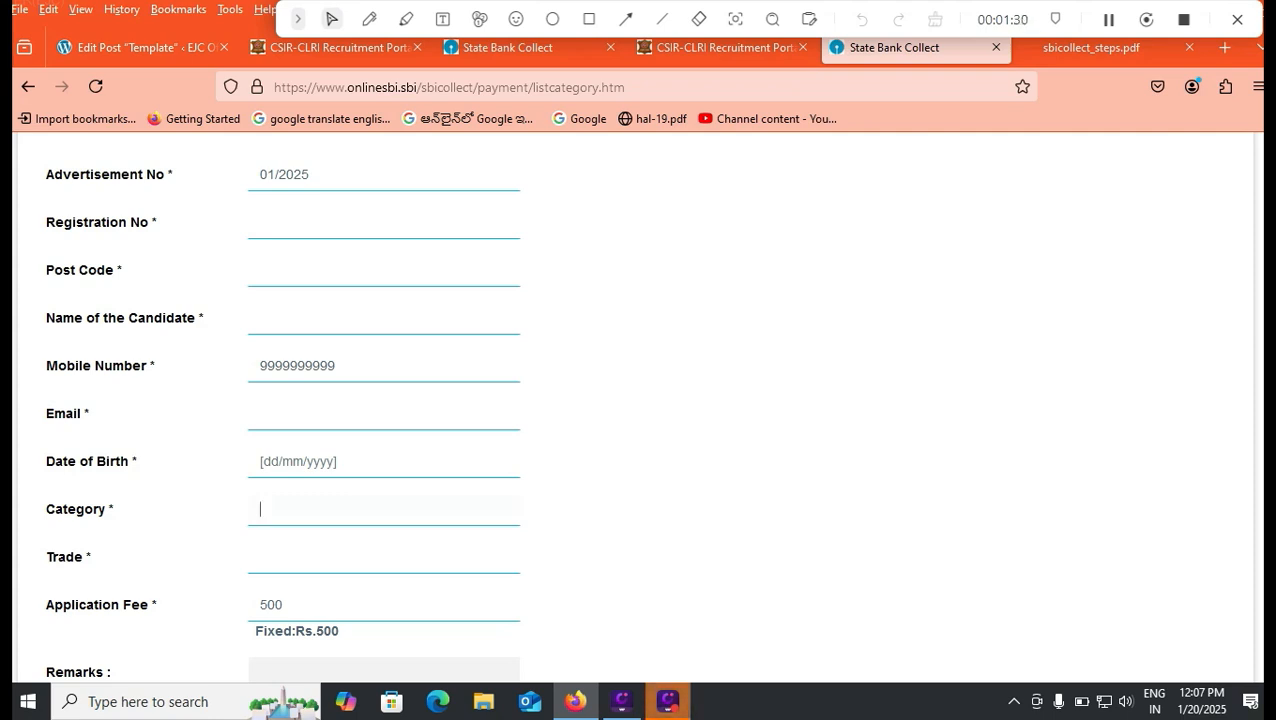
{"action": "scroll", "coordinate": [640, 400], "scroll_direction": "down", "scroll_amount": 1}
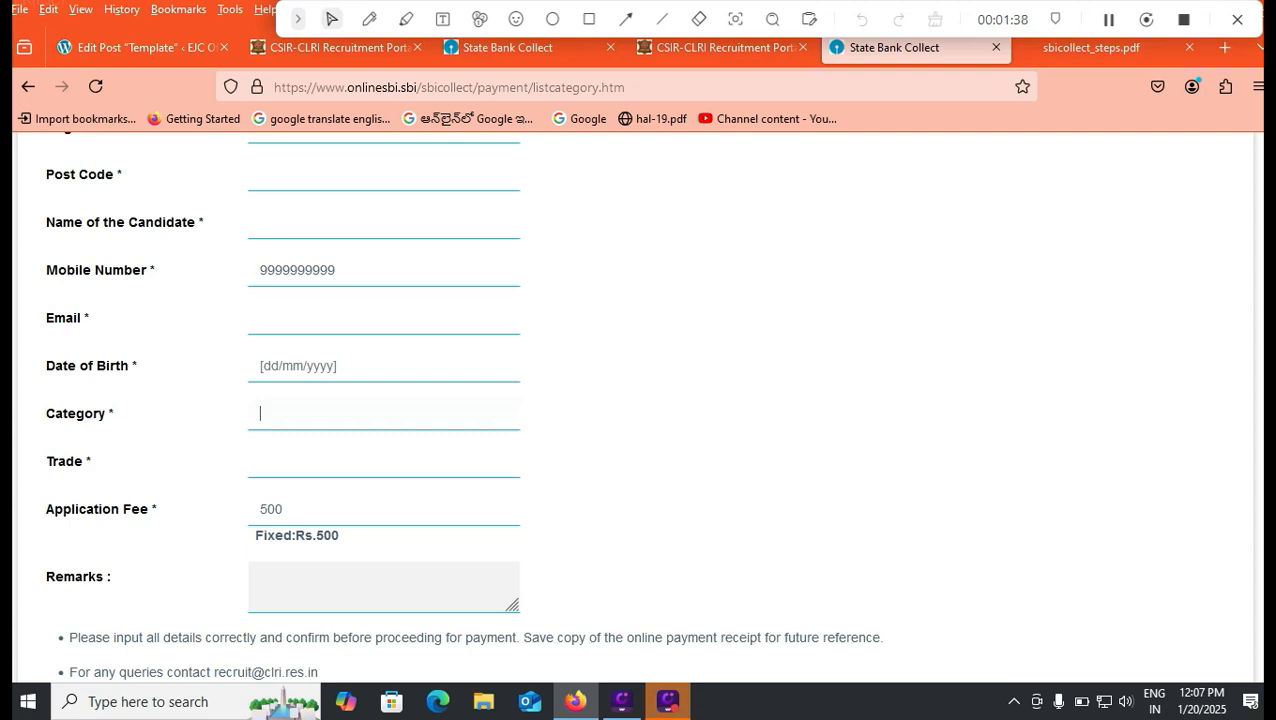
Step: Type the remark 'recruitment fees for technician'
{"action": "left_click", "coordinate": [340, 586]}
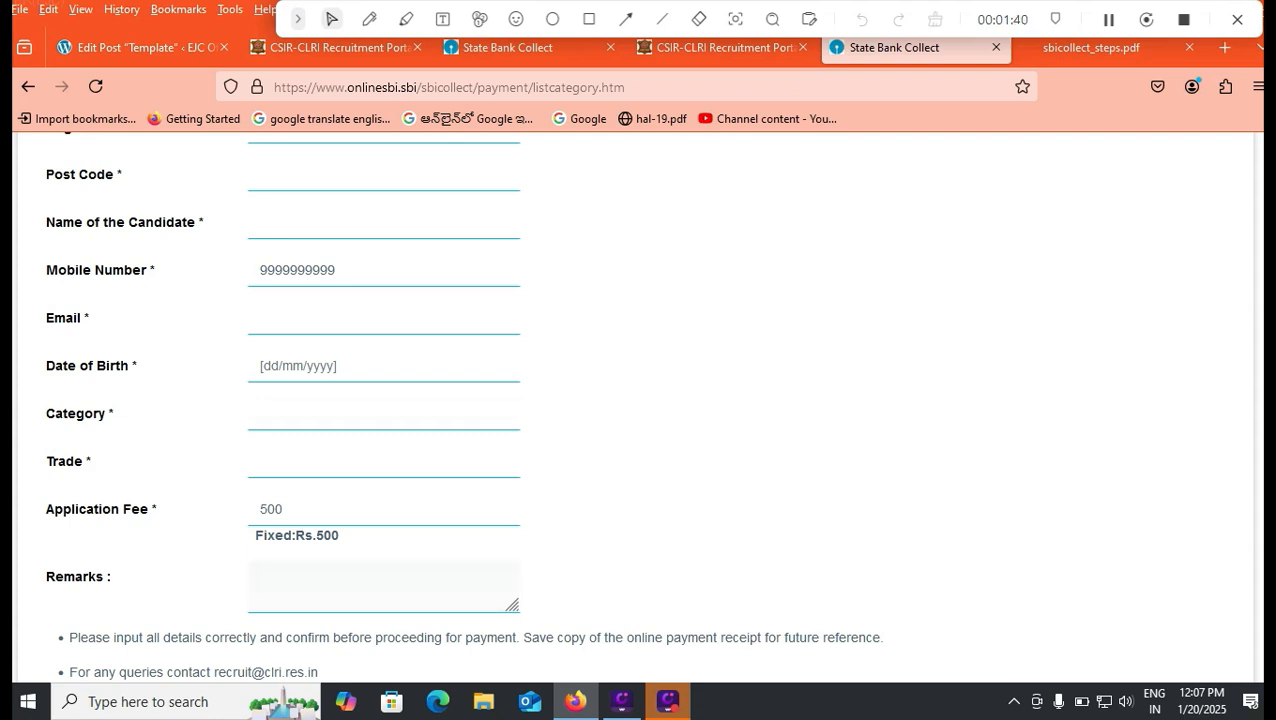
{"action": "type", "text": "recruitmnet"}
{"action": "key", "text": "BackSpace"}
{"action": "key", "text": "BackSpace"}
{"action": "key", "text": "BackSpace"}
{"action": "key", "text": "BackSpace"}
{"action": "type", "text": "ment fees"}
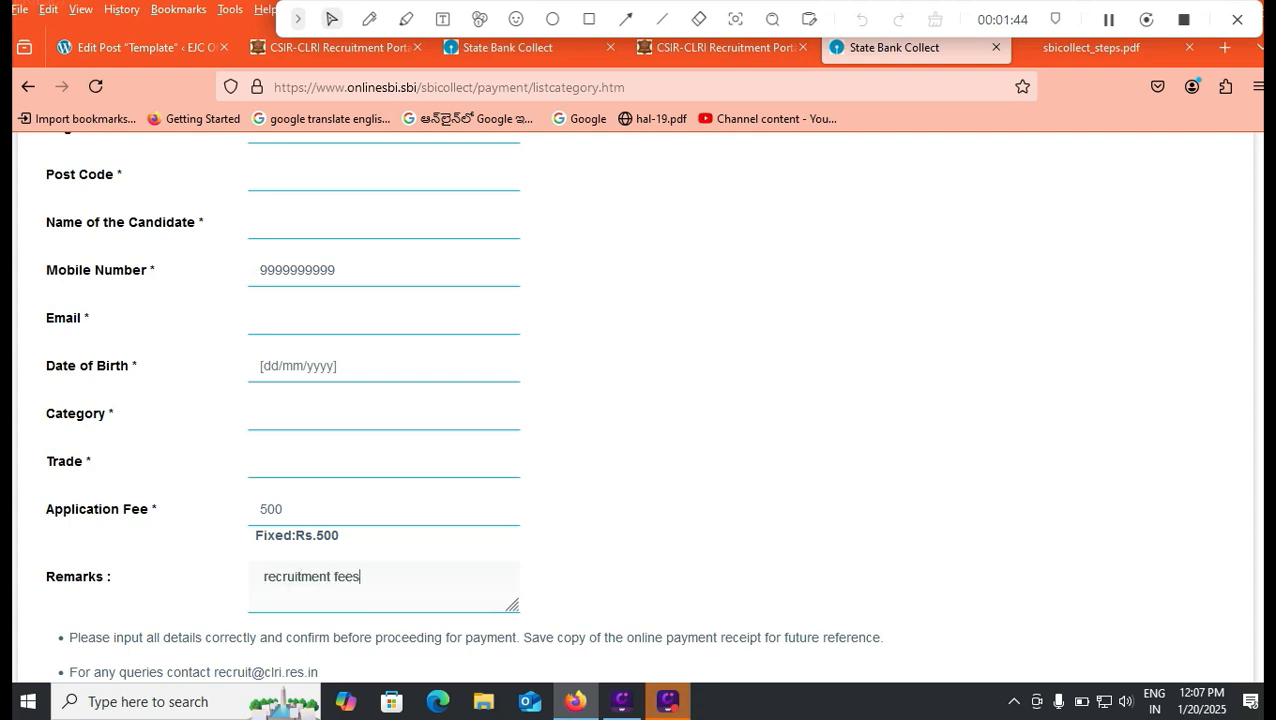
{"action": "type", "text": " for technician"}
Step: Accept the Terms & Conditions and close the sbicollect_steps.pdf tab
{"action": "scroll", "coordinate": [634, 411], "scroll_direction": "down", "scroll_amount": 4}
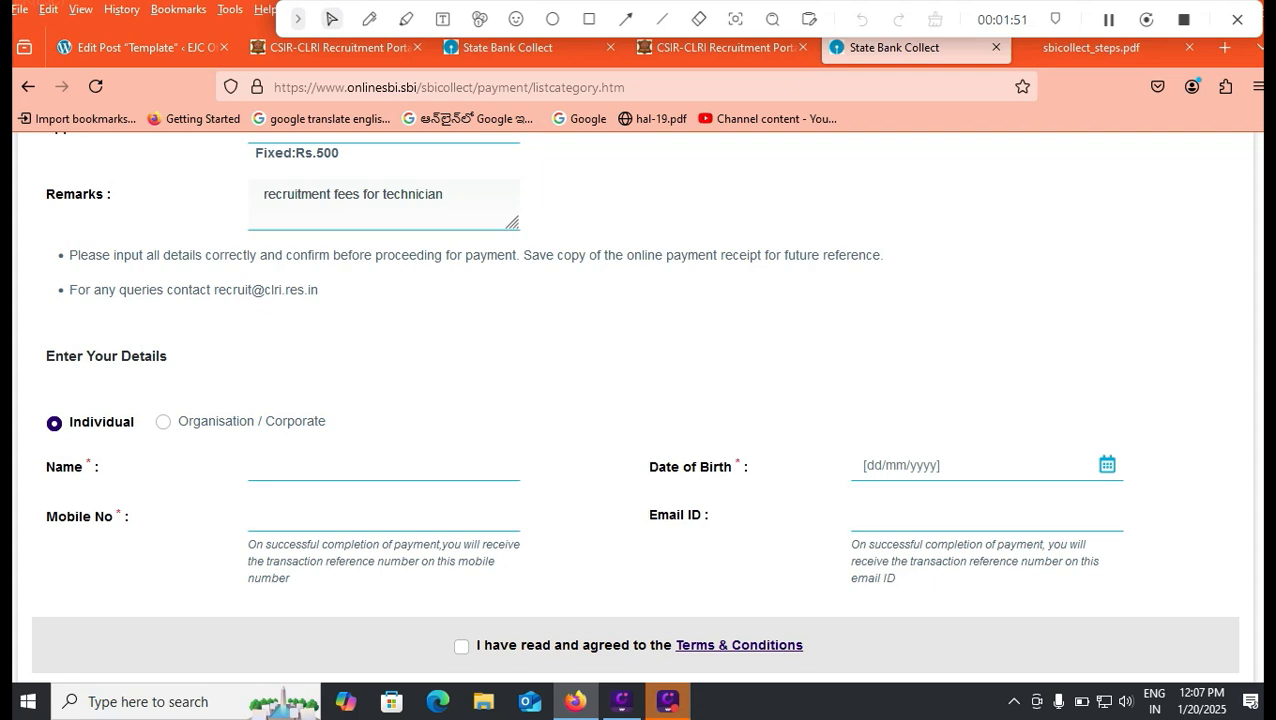
{"action": "left_click", "coordinate": [461, 647]}
{"action": "scroll", "coordinate": [634, 406], "scroll_direction": "down", "scroll_amount": 1}
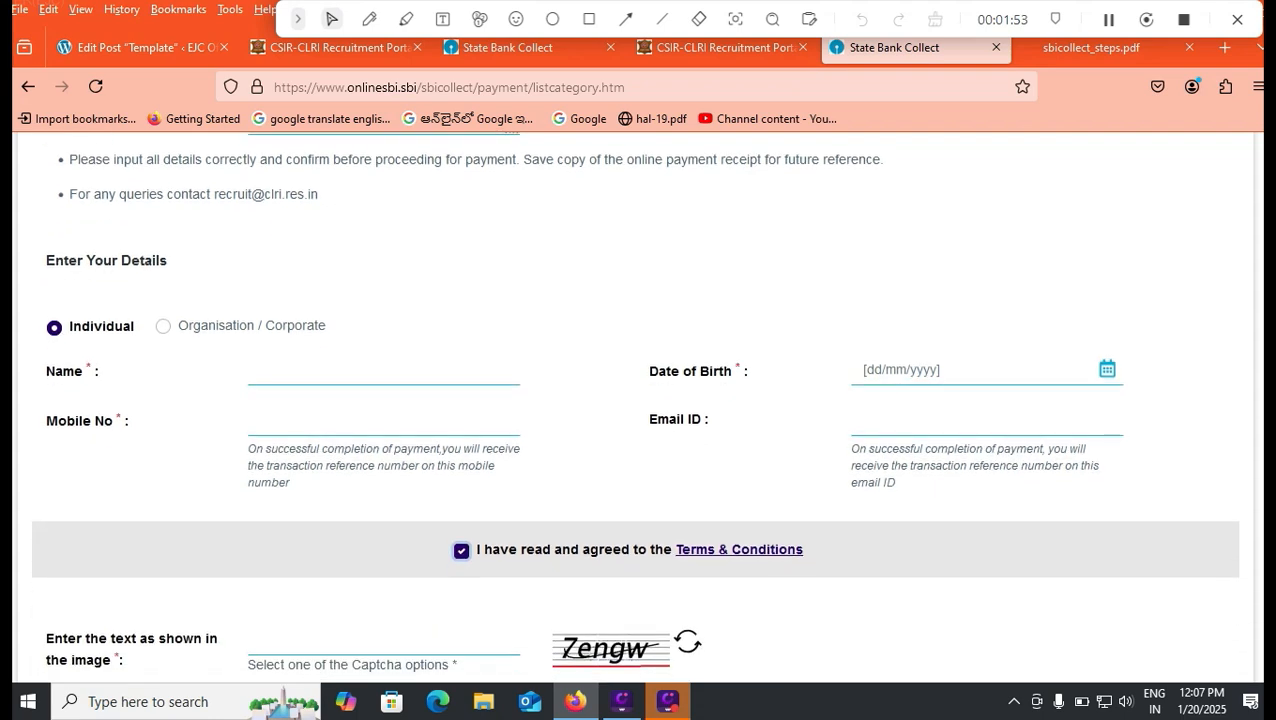
{"action": "scroll", "coordinate": [634, 406], "scroll_direction": "down", "scroll_amount": 2}
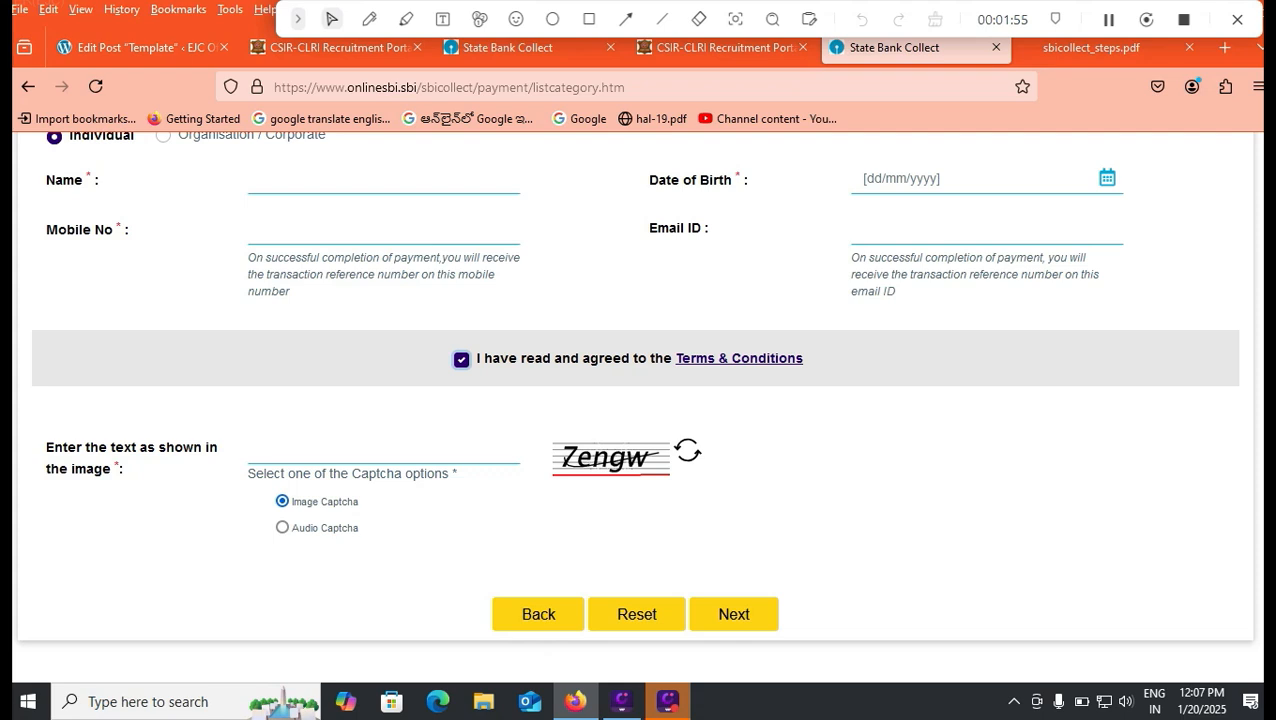
{"action": "left_click", "coordinate": [1189, 48]}
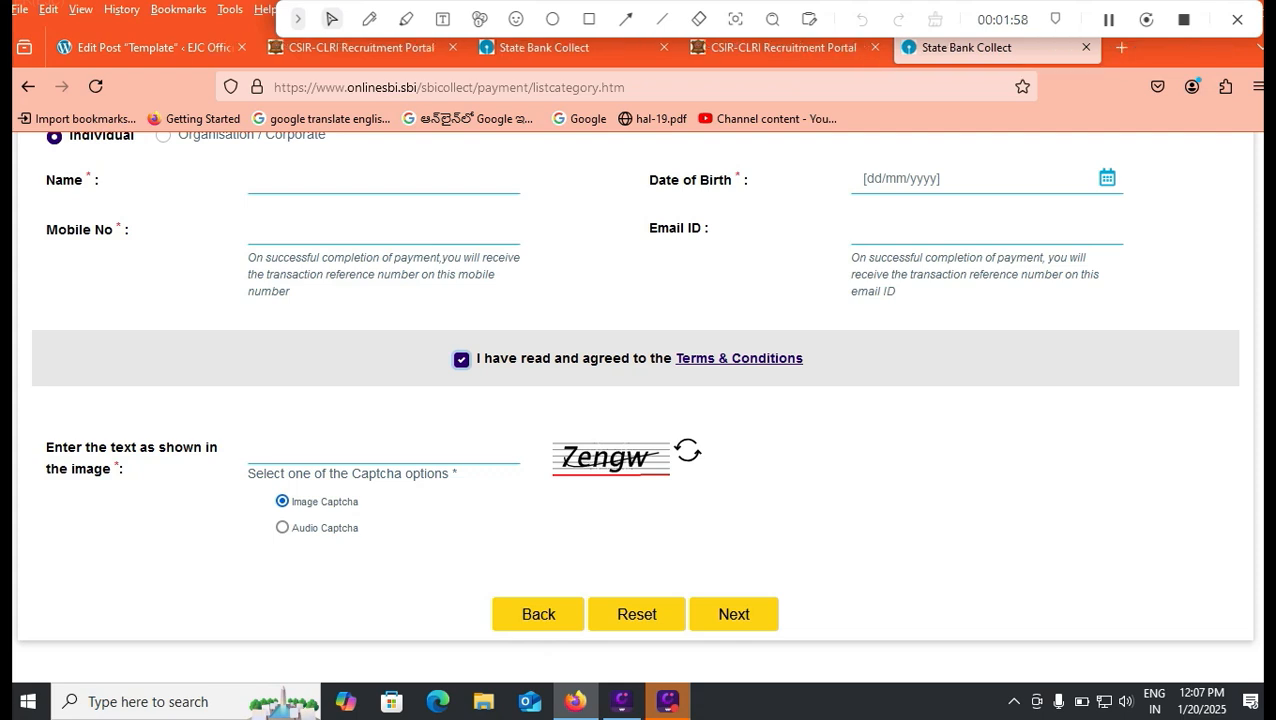